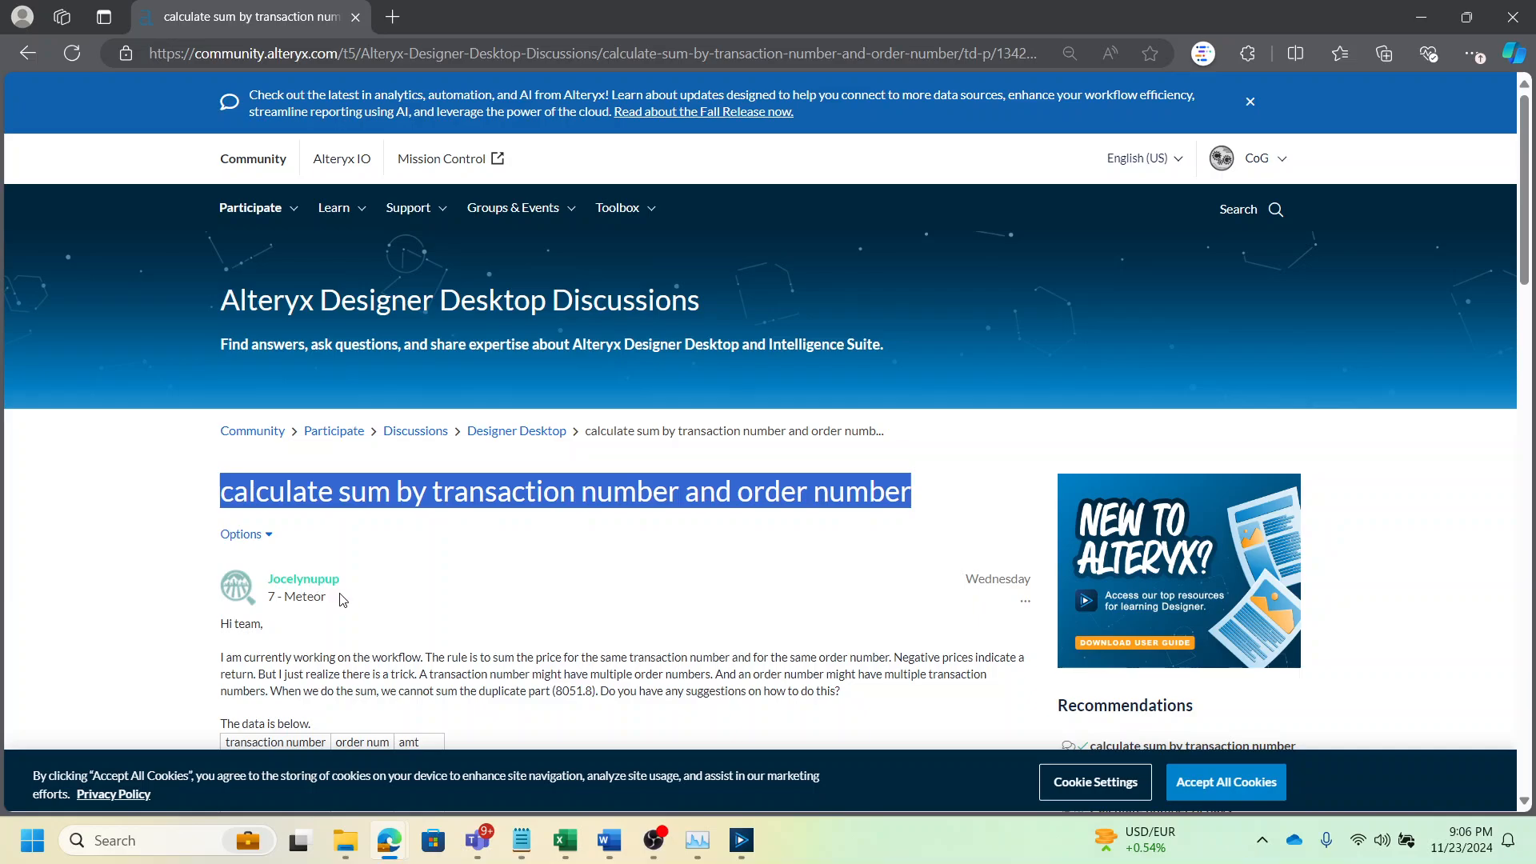
Scroll through the community forum question to read its sample data and expected result tables
scroll(360, 612, down, 3)
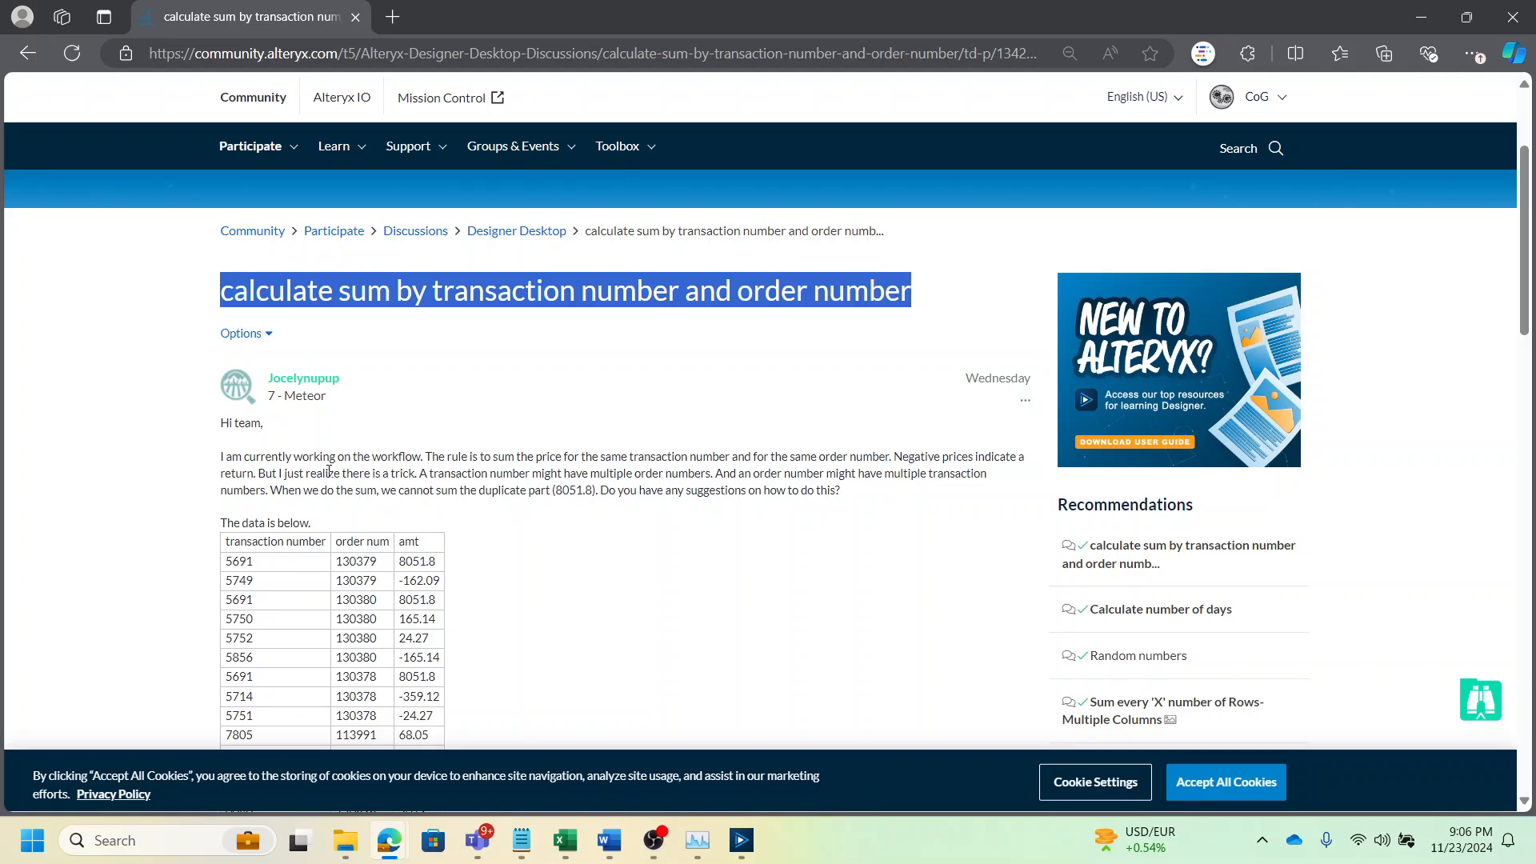
scroll(312, 475, down, 3)
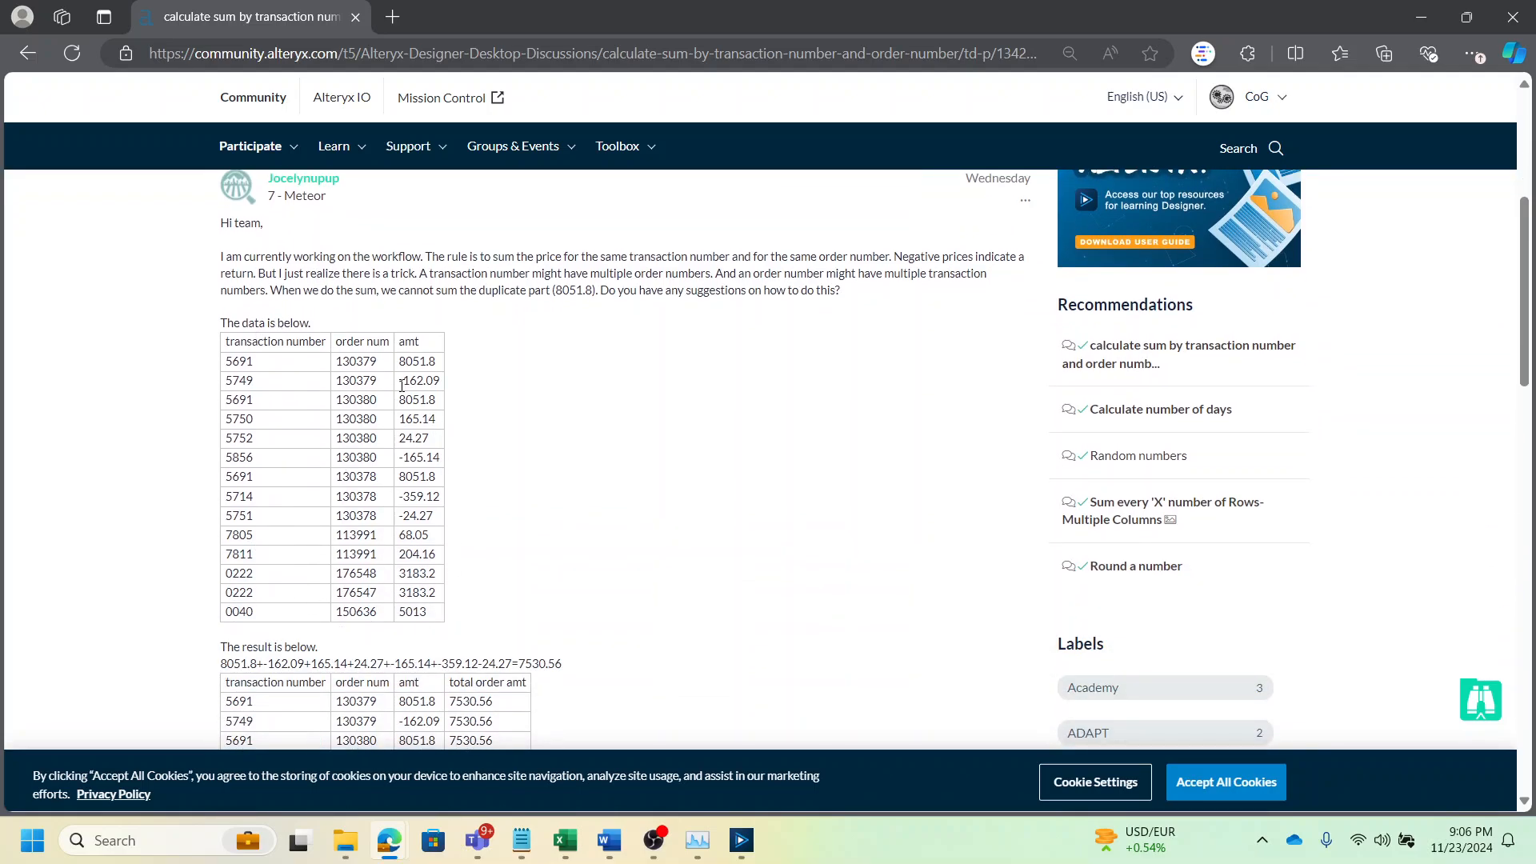
scroll(438, 445, down, 3)
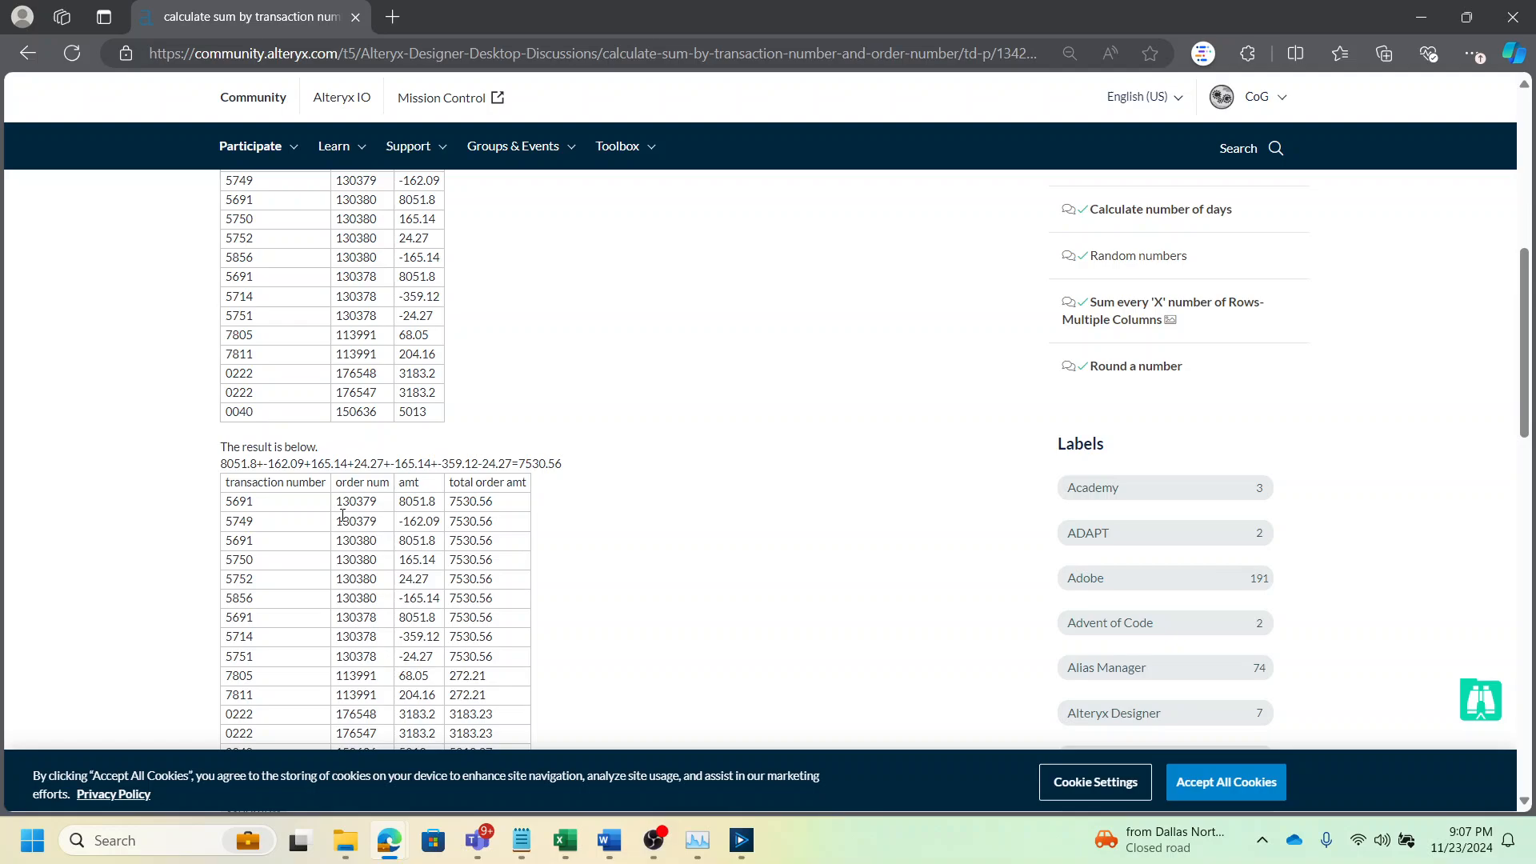
scroll(343, 515, down, 1)
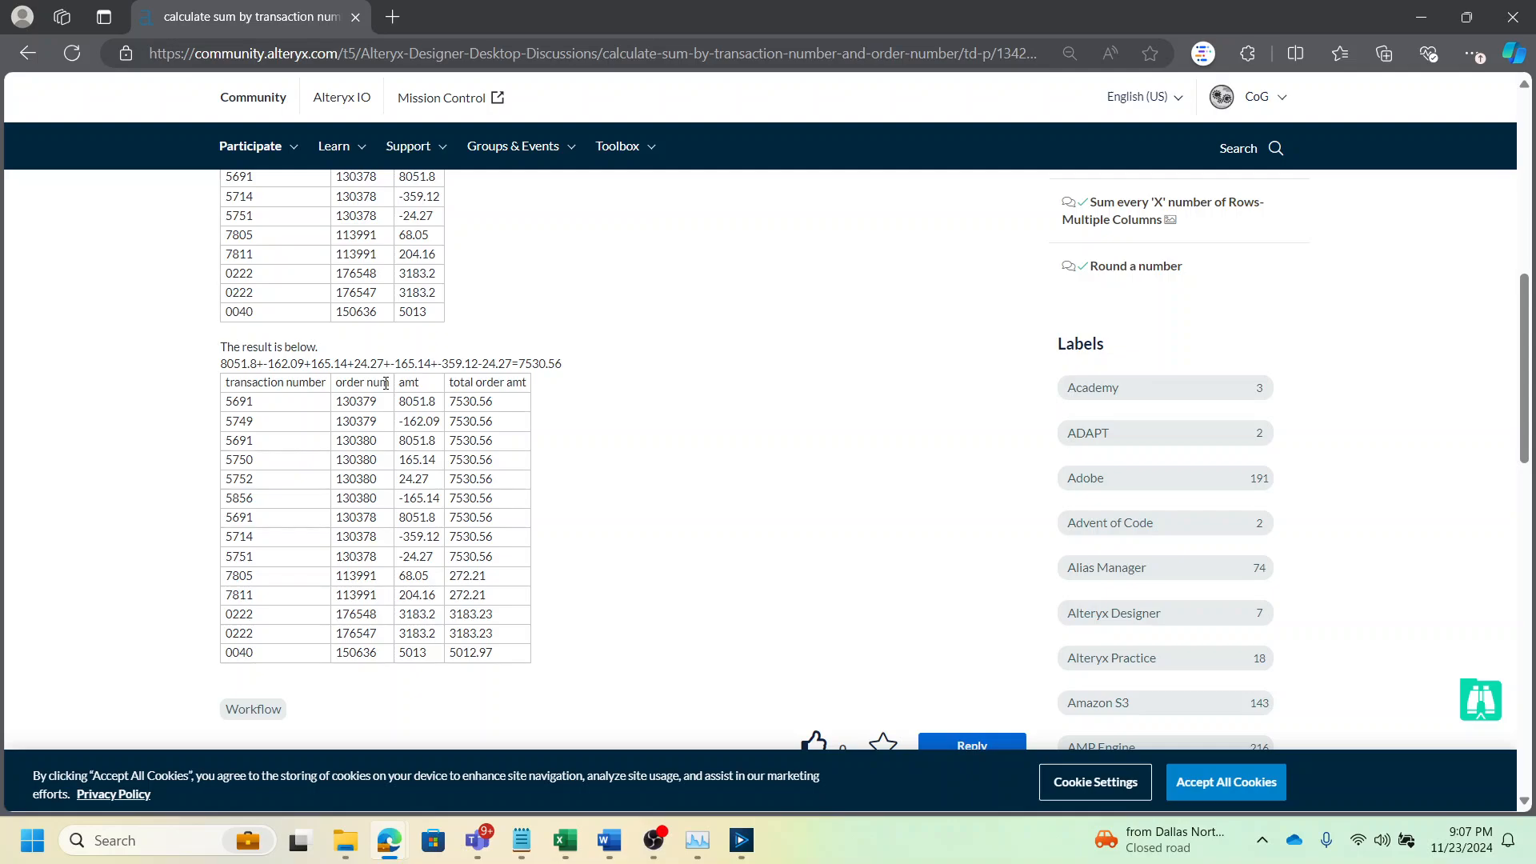
Highlight the expected-result rows sharing the 7530.56 total order amount to examine how they link together
double_click(368, 422)
drag(378, 402, 222, 405)
click(275, 412)
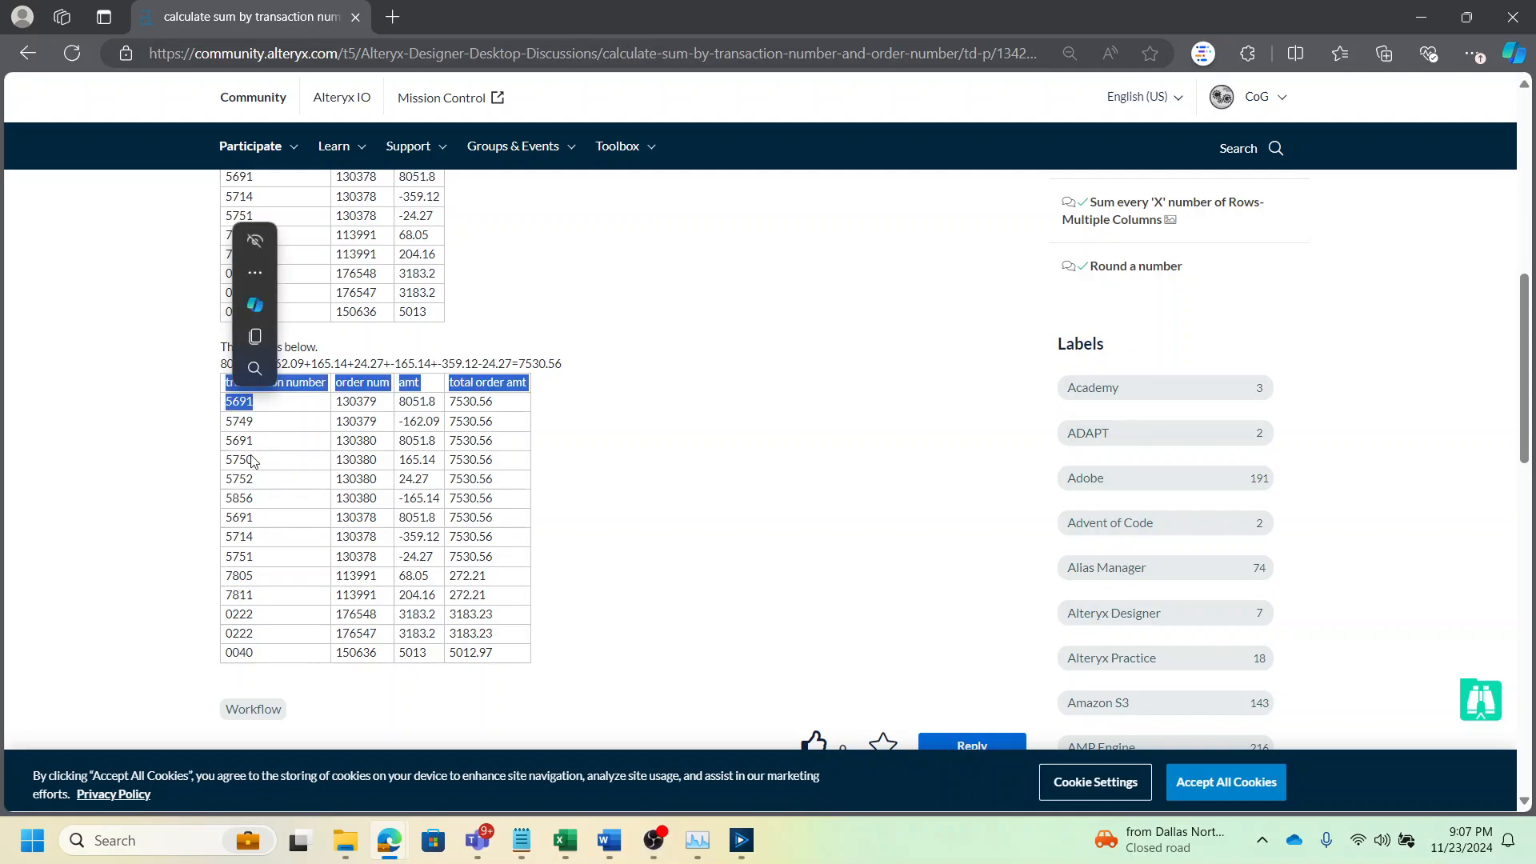
click(256, 510)
drag(257, 519, 223, 522)
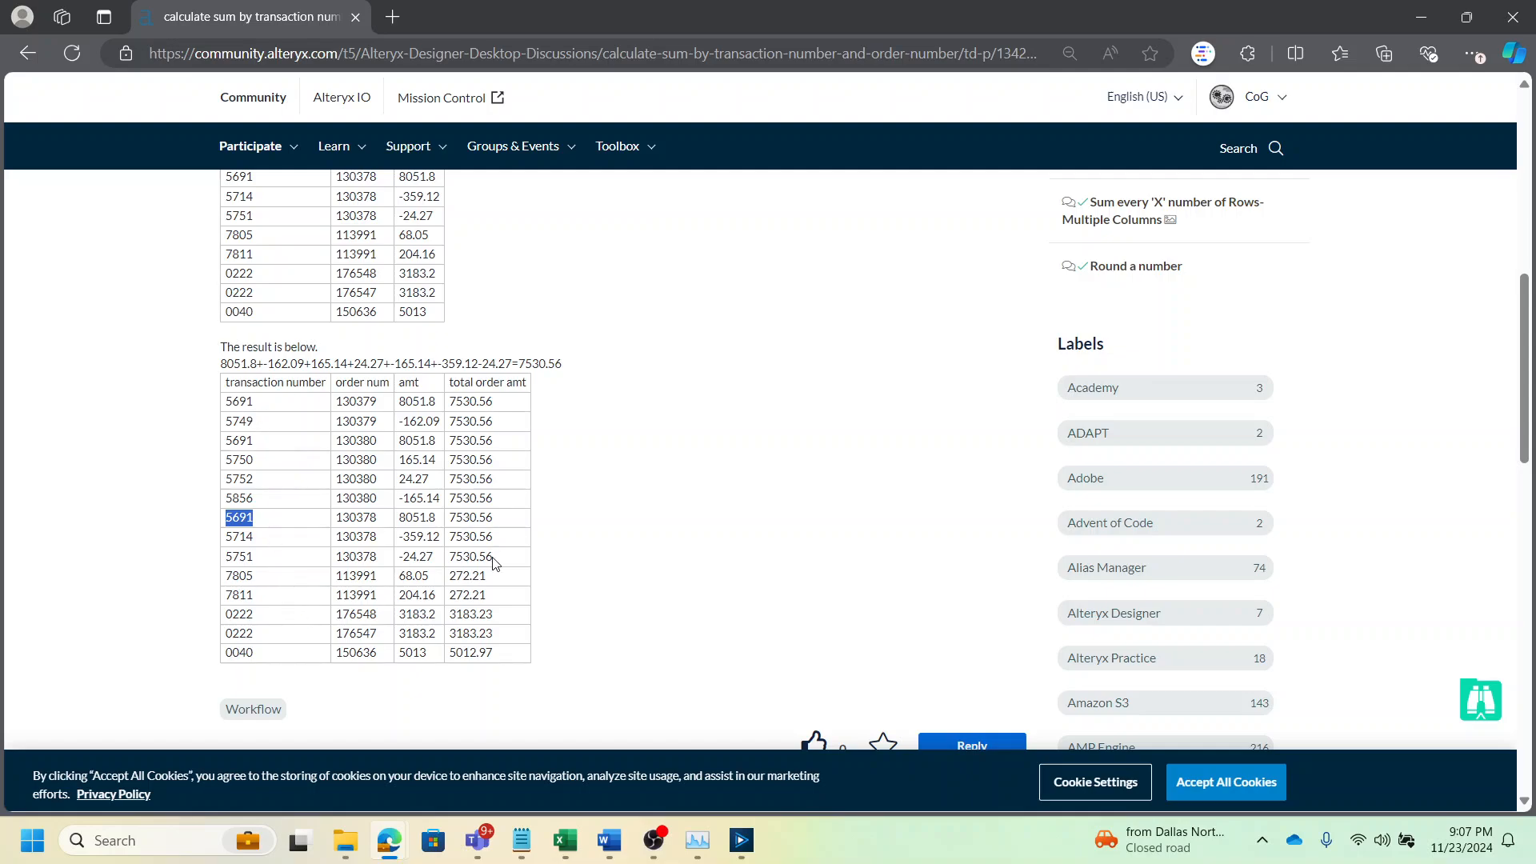
drag(493, 564, 231, 404)
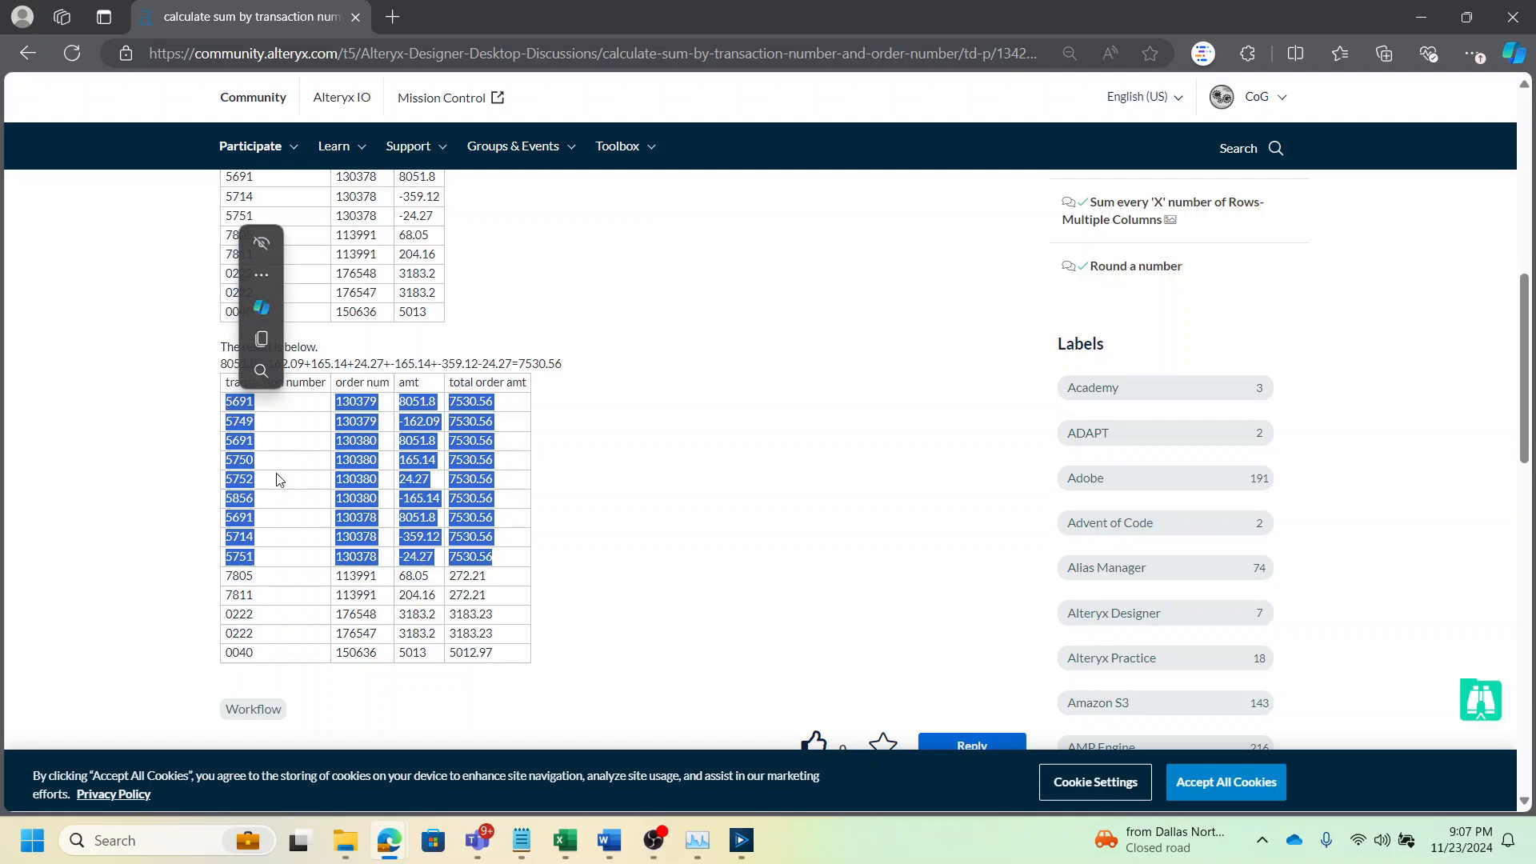
click(559, 472)
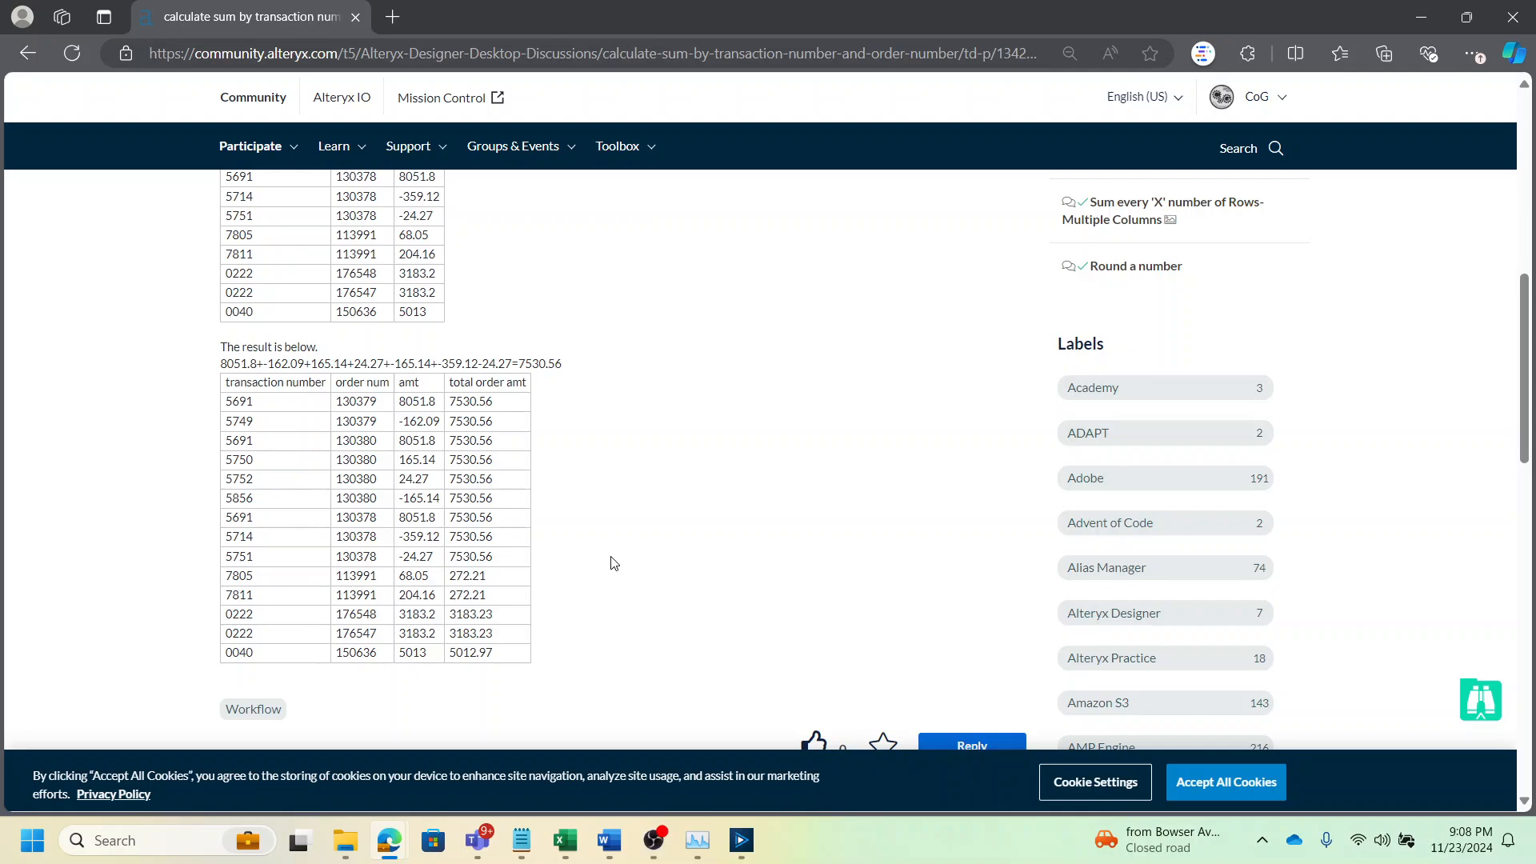
scroll(614, 564, up, 3)
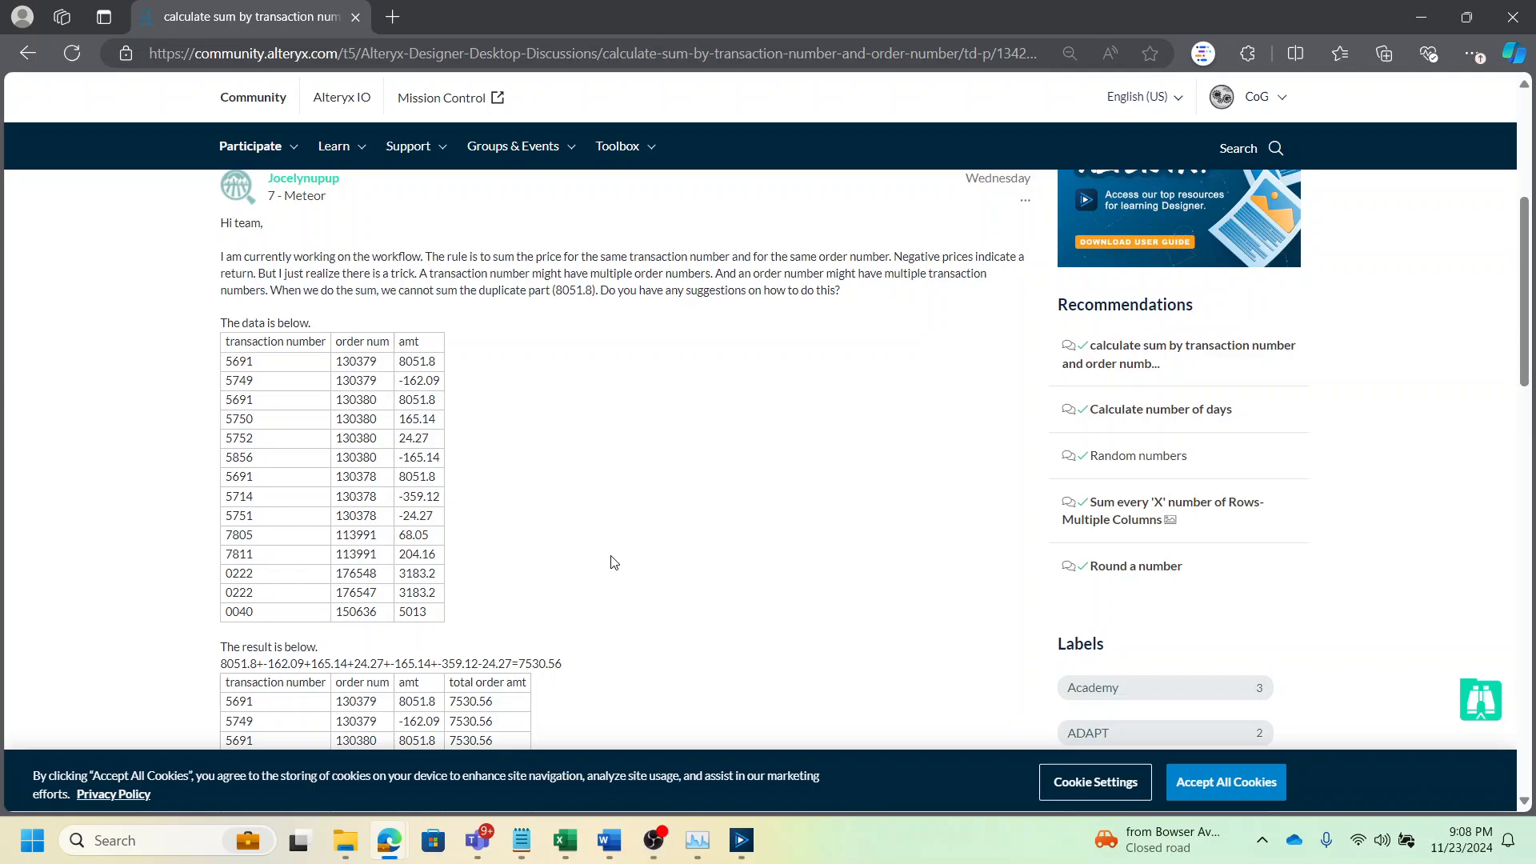
scroll(613, 563, down, 3)
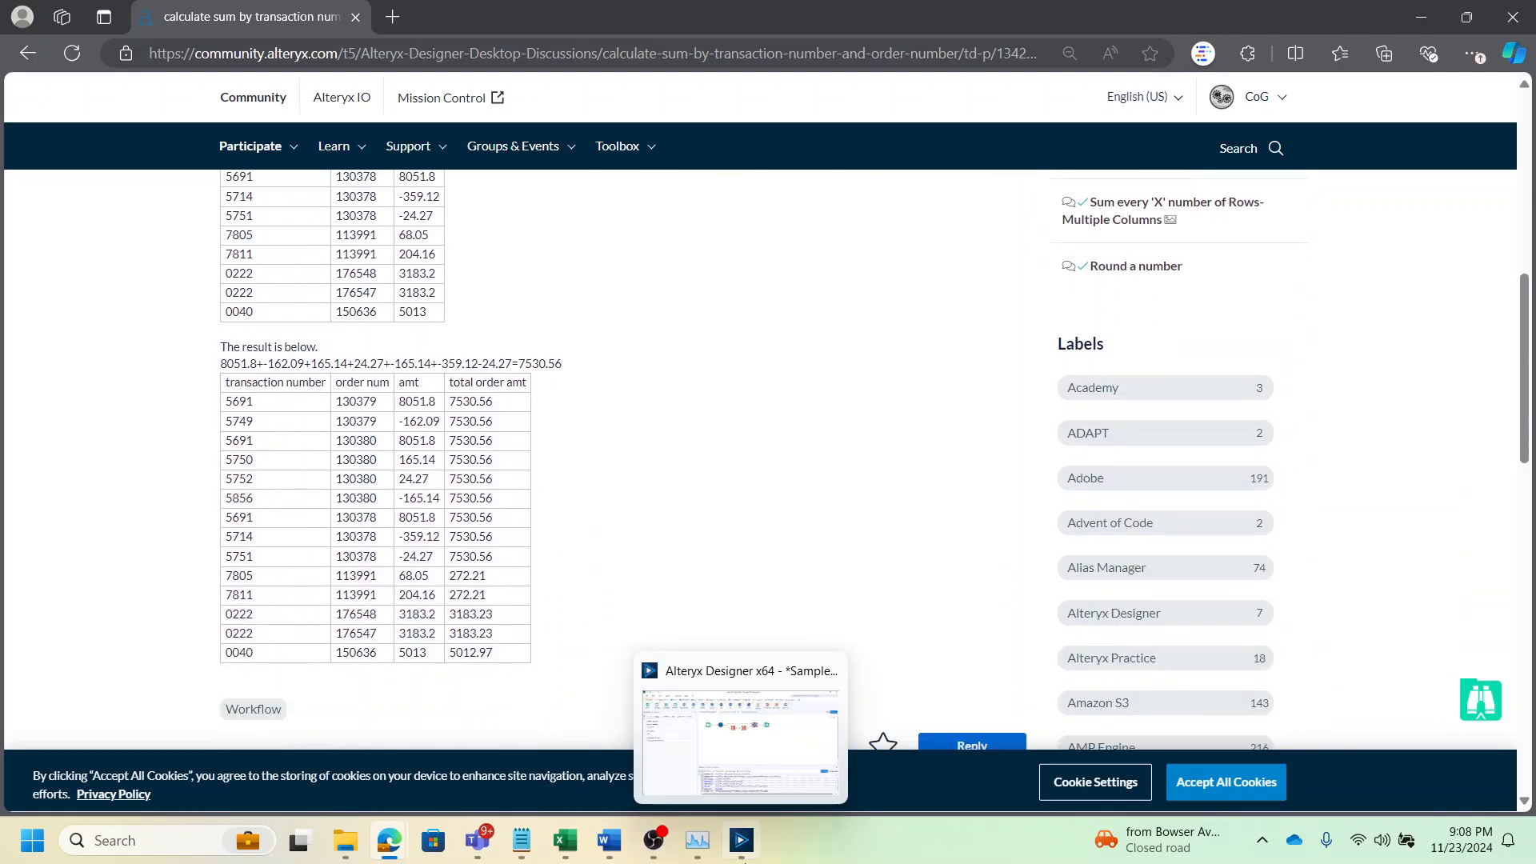
Switch to Alteryx Designer and examine the Text Input tool's transaction data rows
click(743, 849)
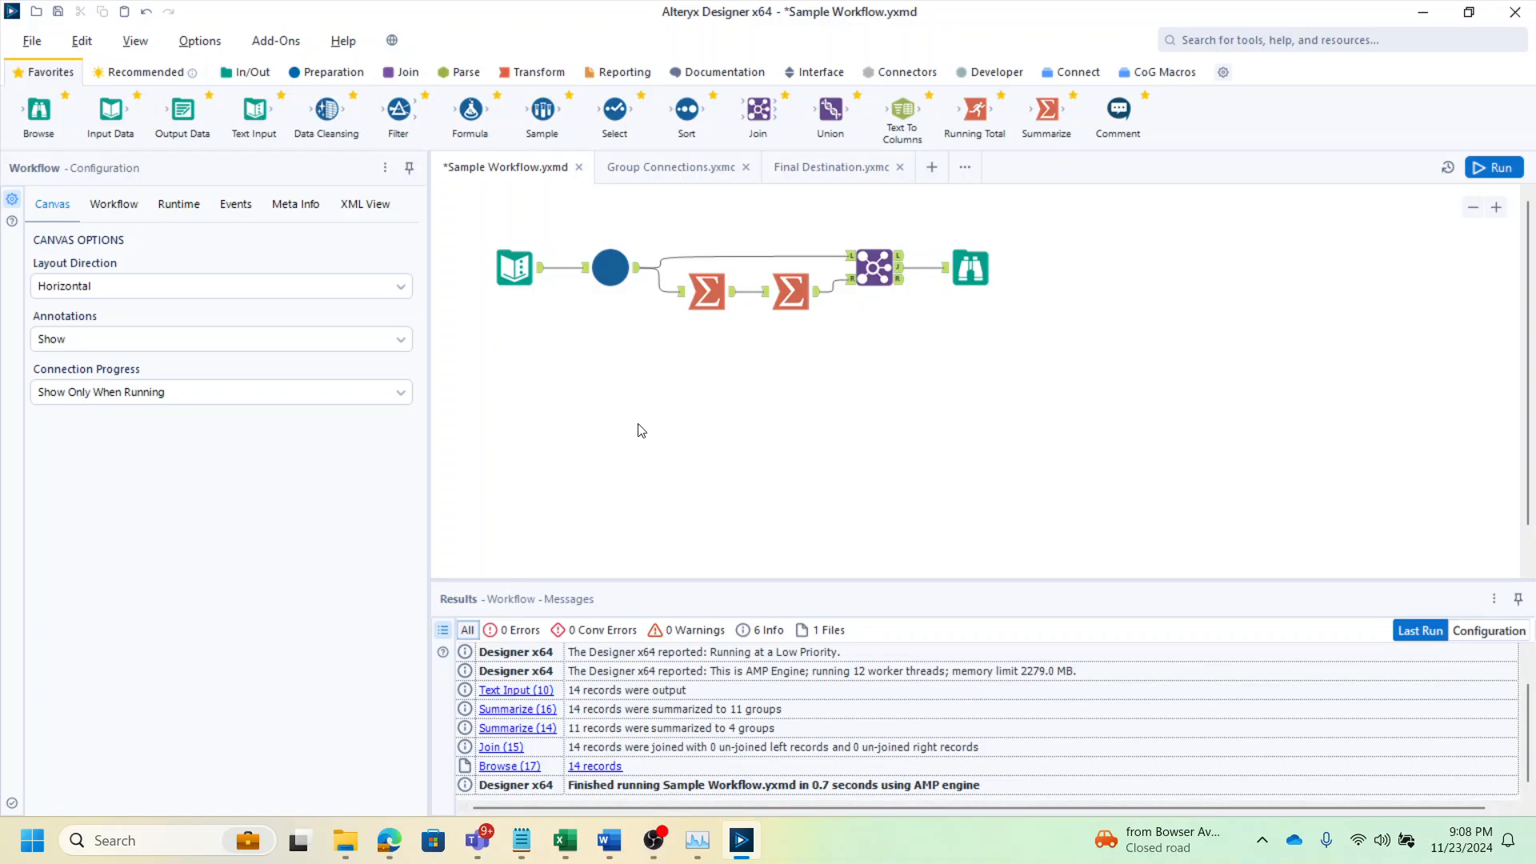
click(530, 272)
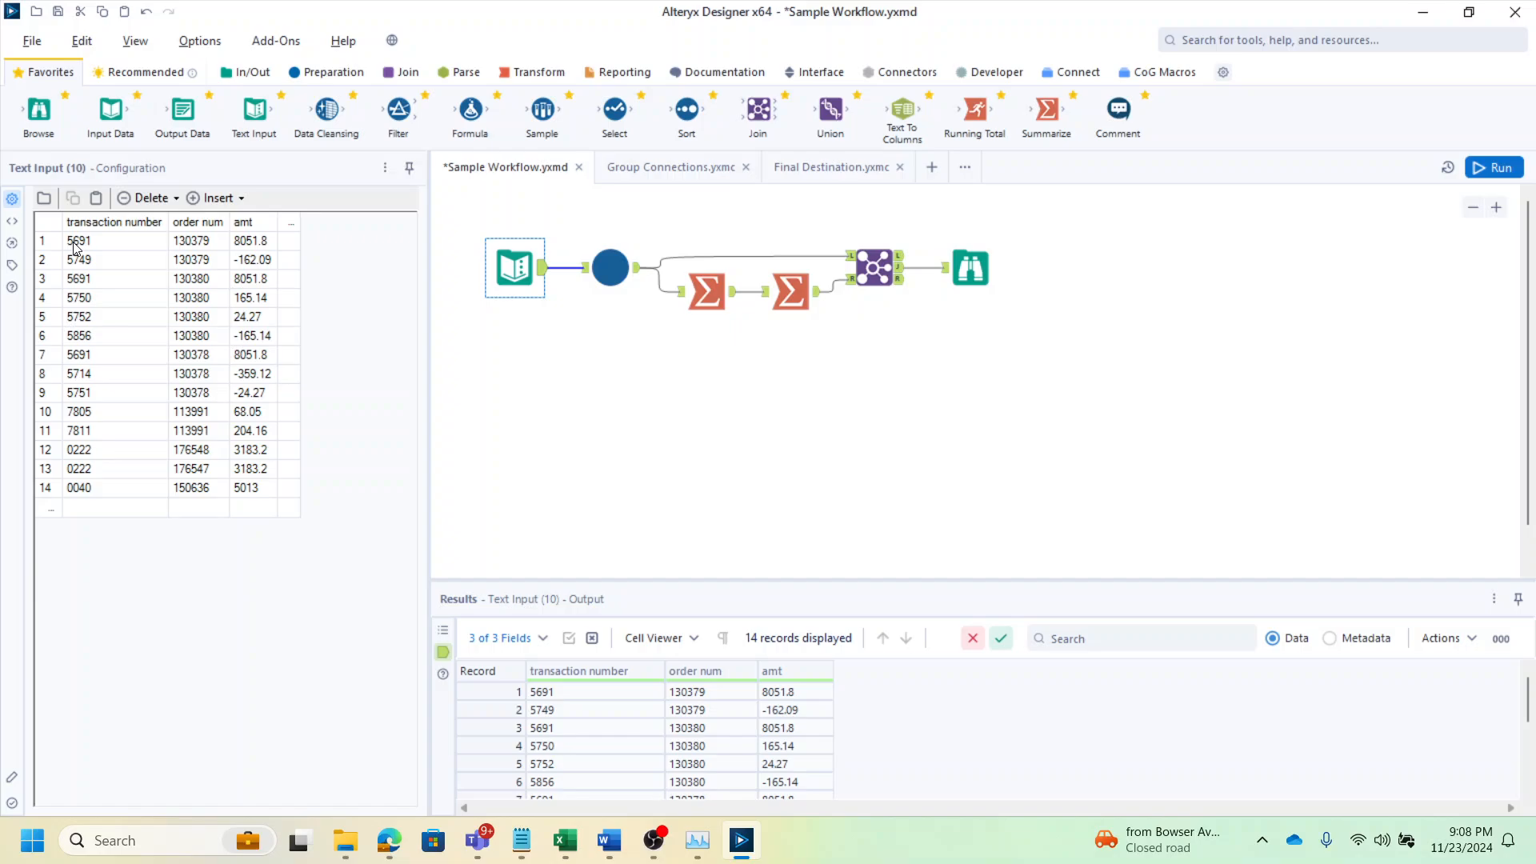
drag(74, 244, 204, 350)
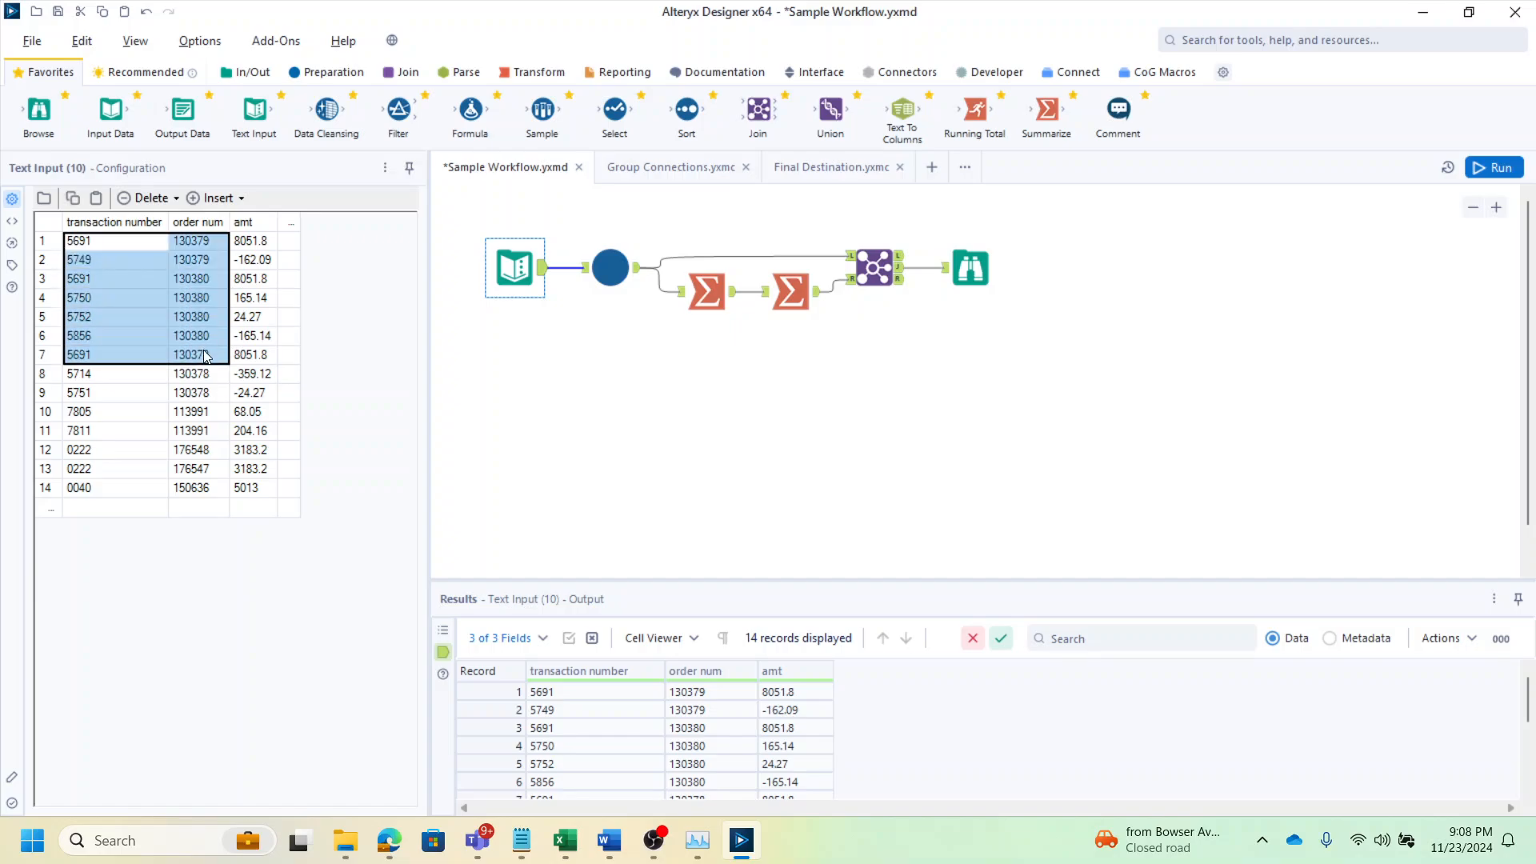
Open the Group Connections tool's configuration and examine the GroupID values in its output results
click(622, 273)
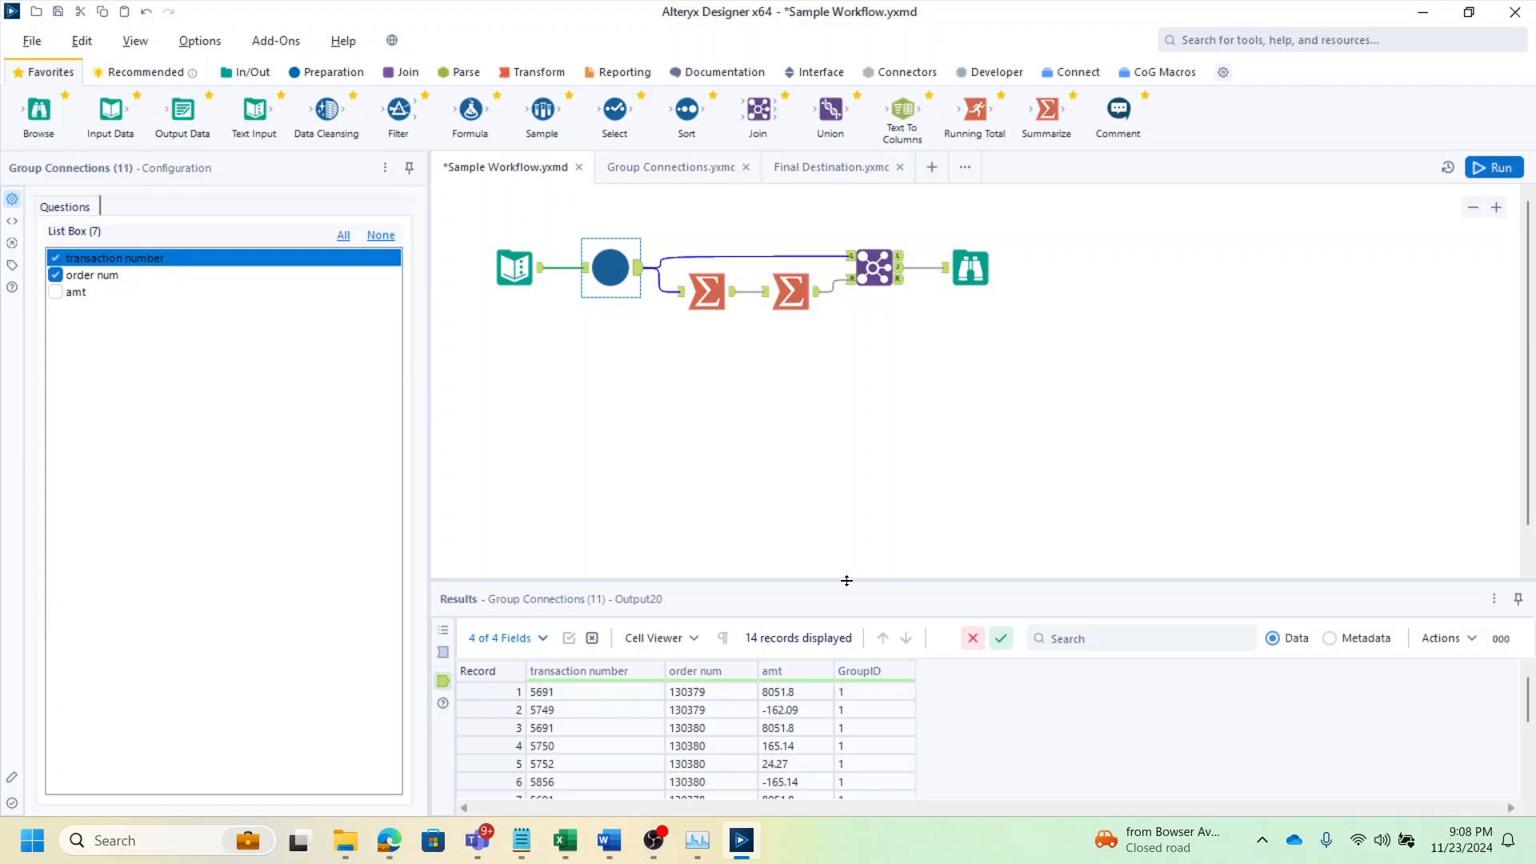
drag(846, 580, 824, 415)
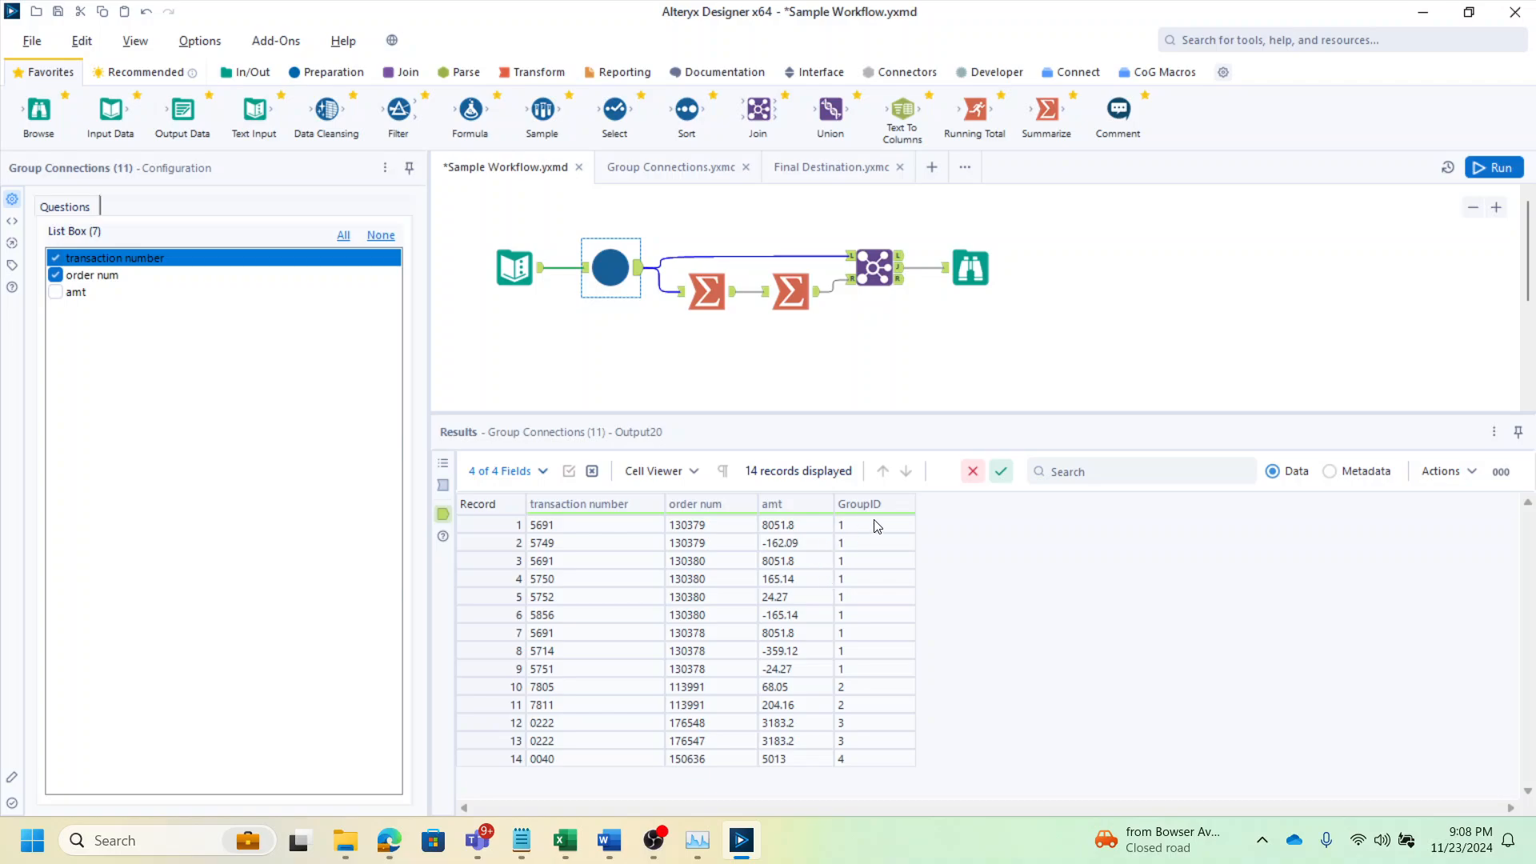
mouse_move(877, 528)
mouse_down()
mouse_move(621, 627)
mouse_move(569, 679)
mouse_move(512, 672)
mouse_up()
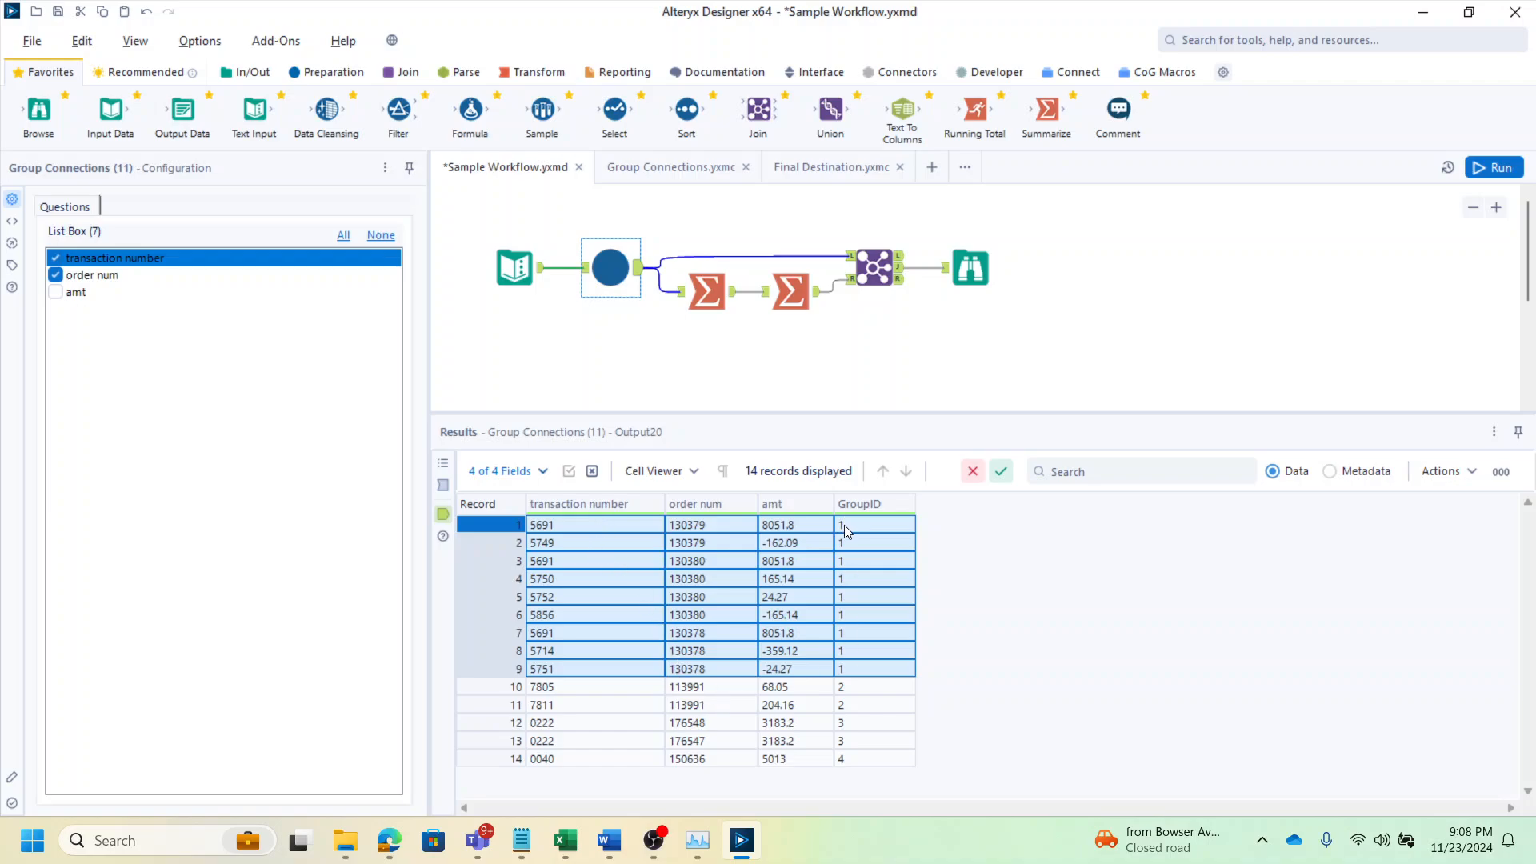
drag(851, 704, 540, 769)
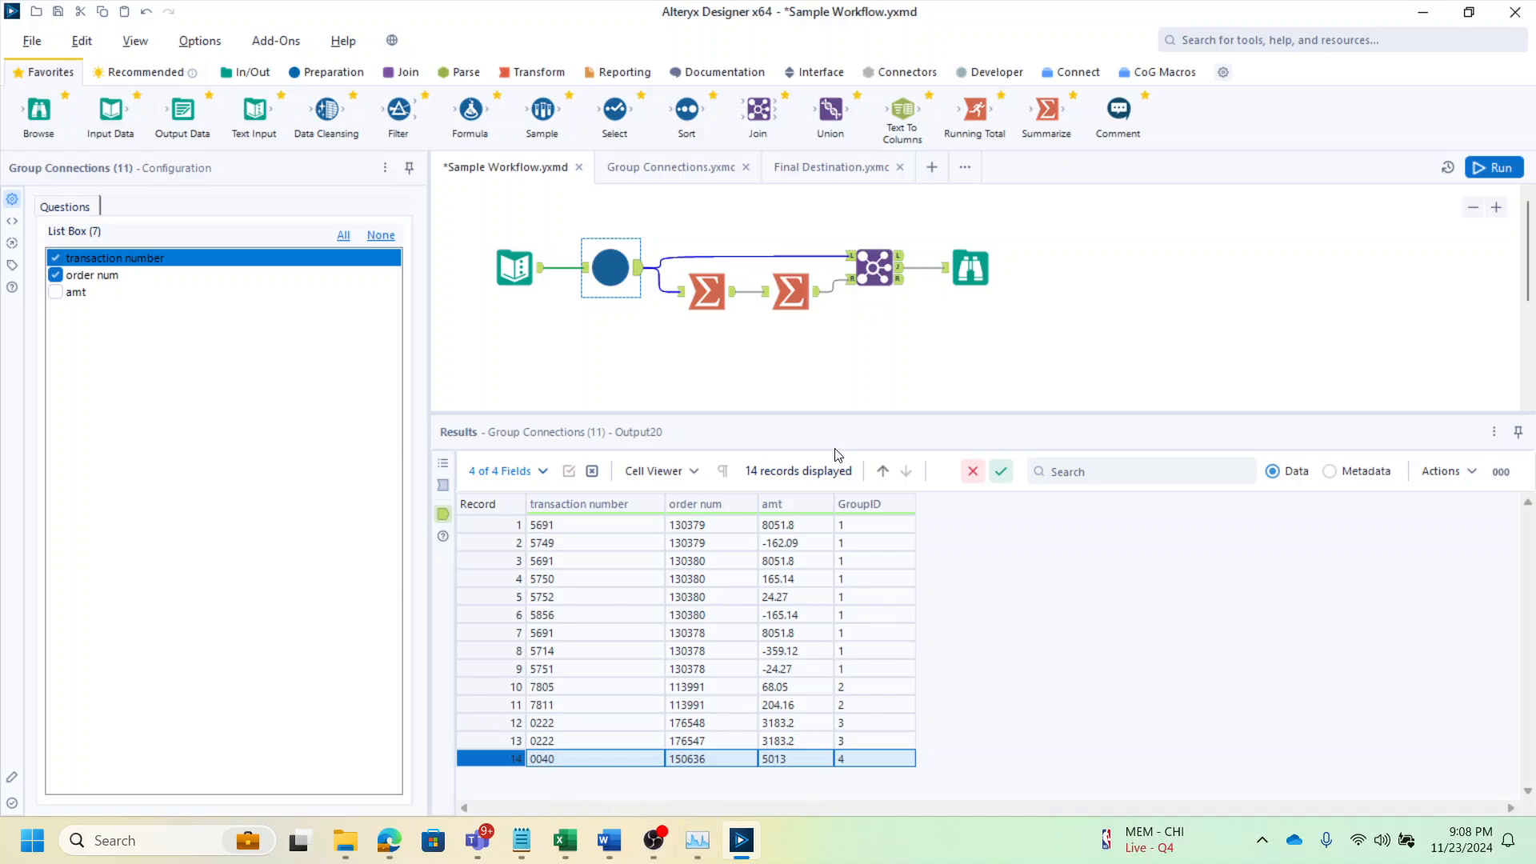
drag(850, 410, 850, 602)
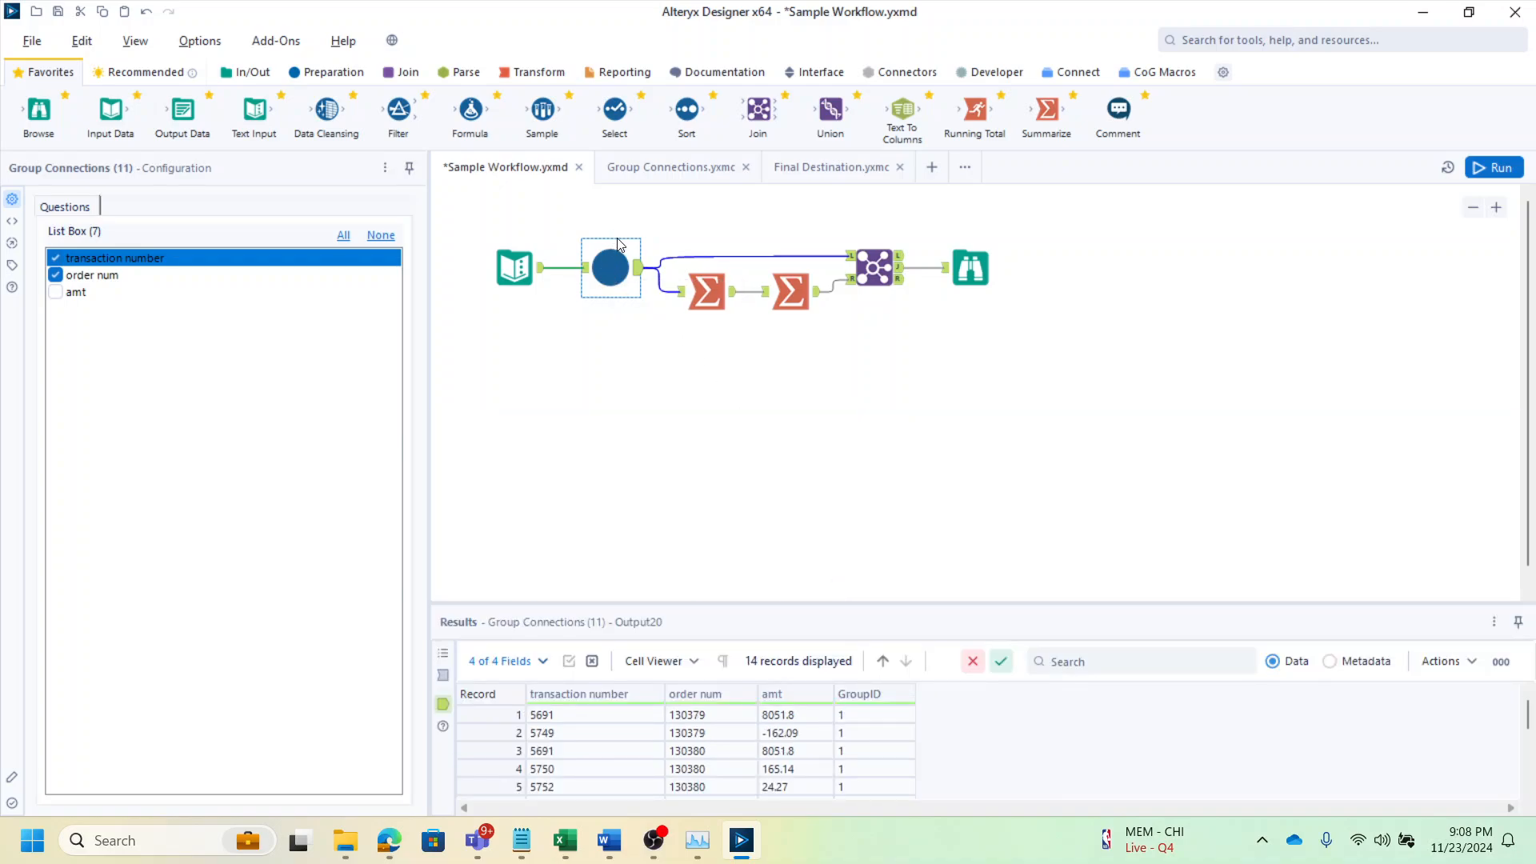
Open the Group Connections macro workflow tab and pan across its containers and interface tools
click(649, 170)
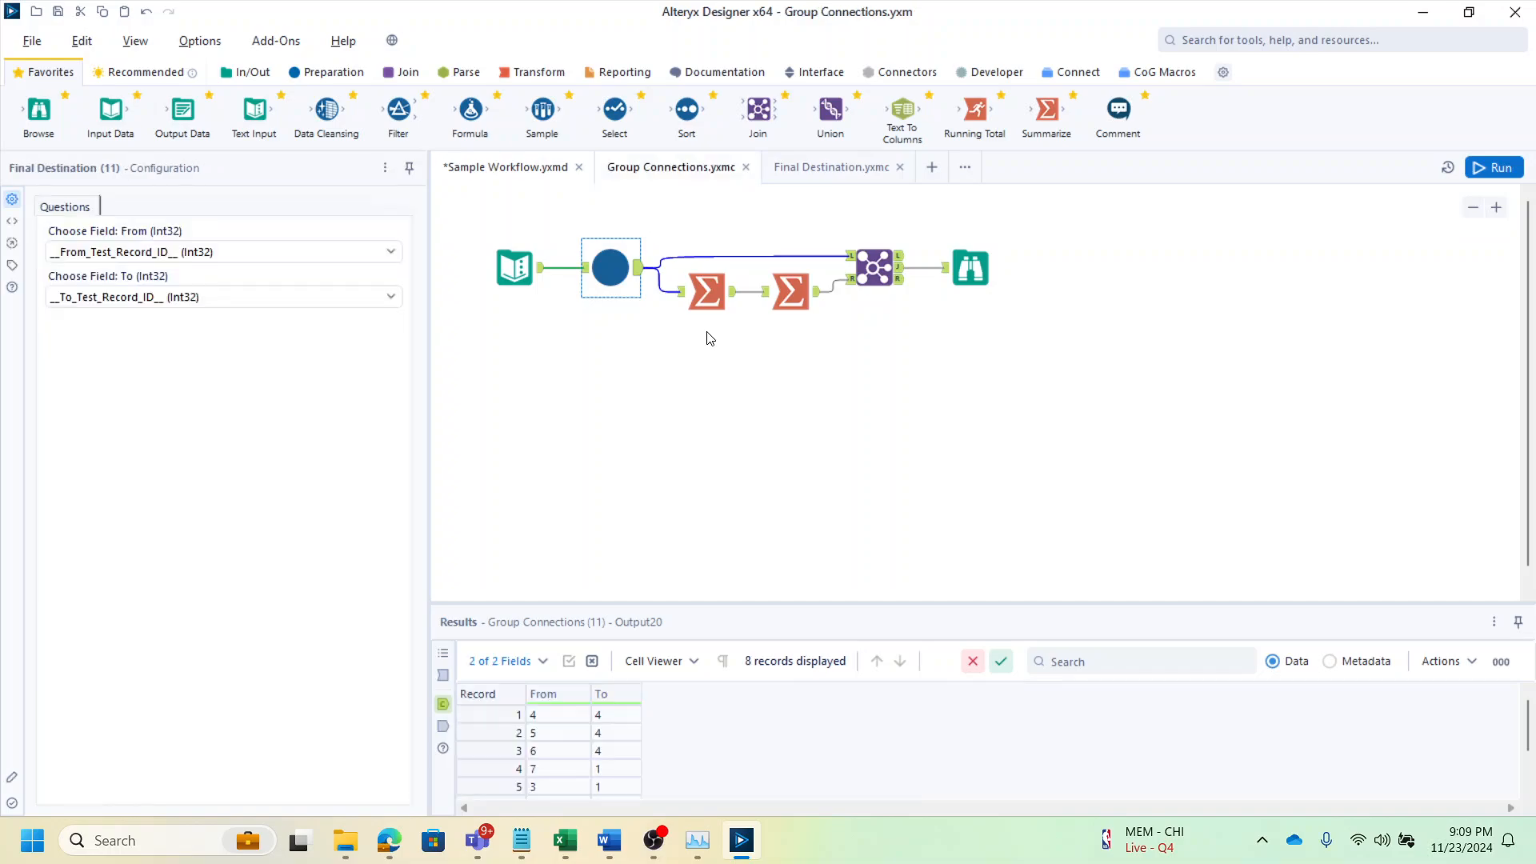
scroll(736, 564, up, 2)
scroll(736, 564, down, 1)
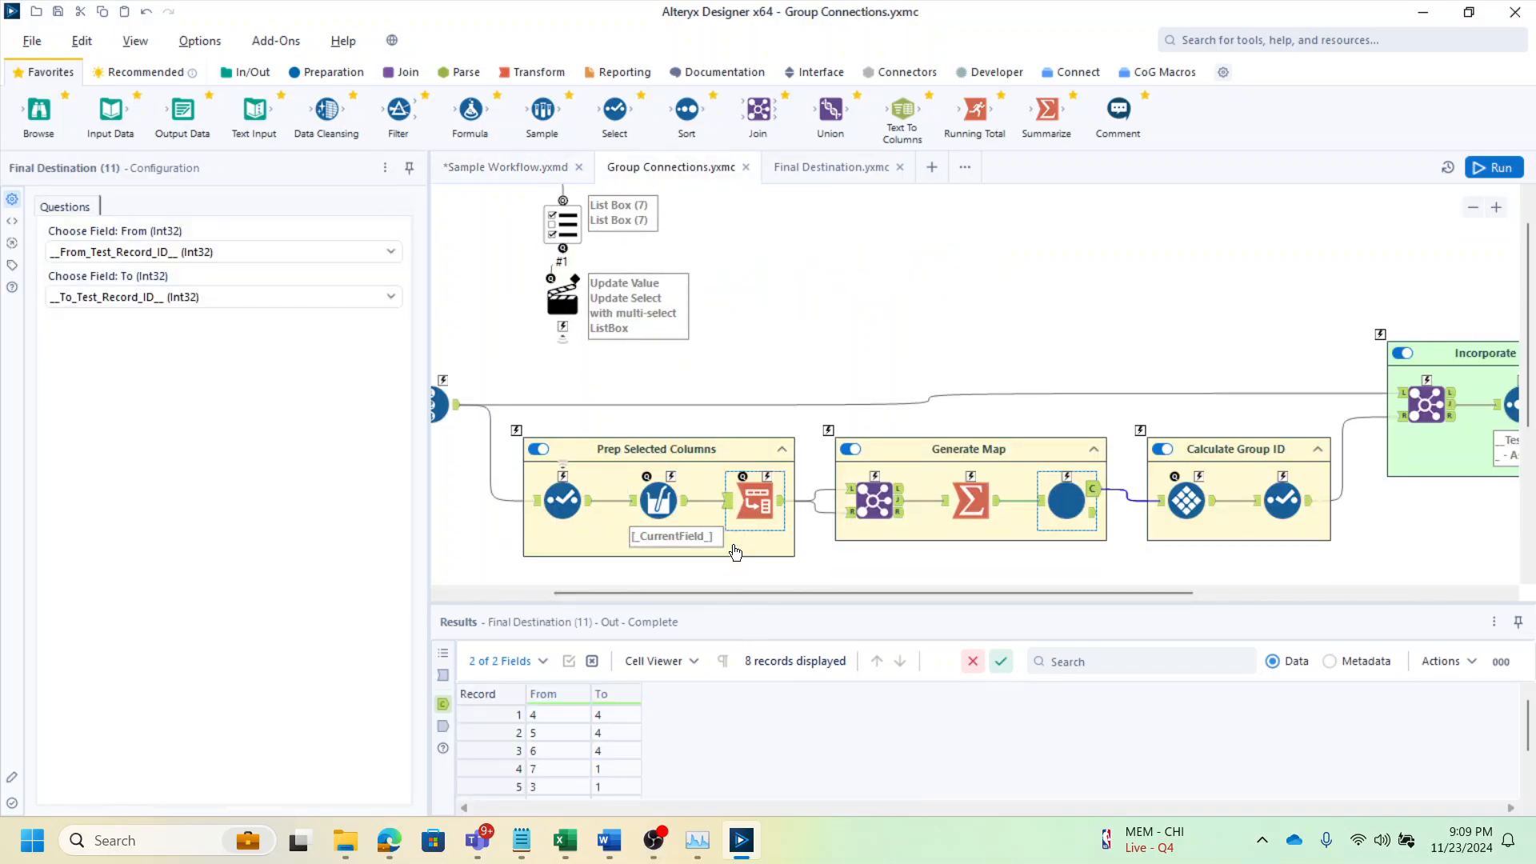
click(730, 503)
drag(771, 592, 610, 592)
click(645, 520)
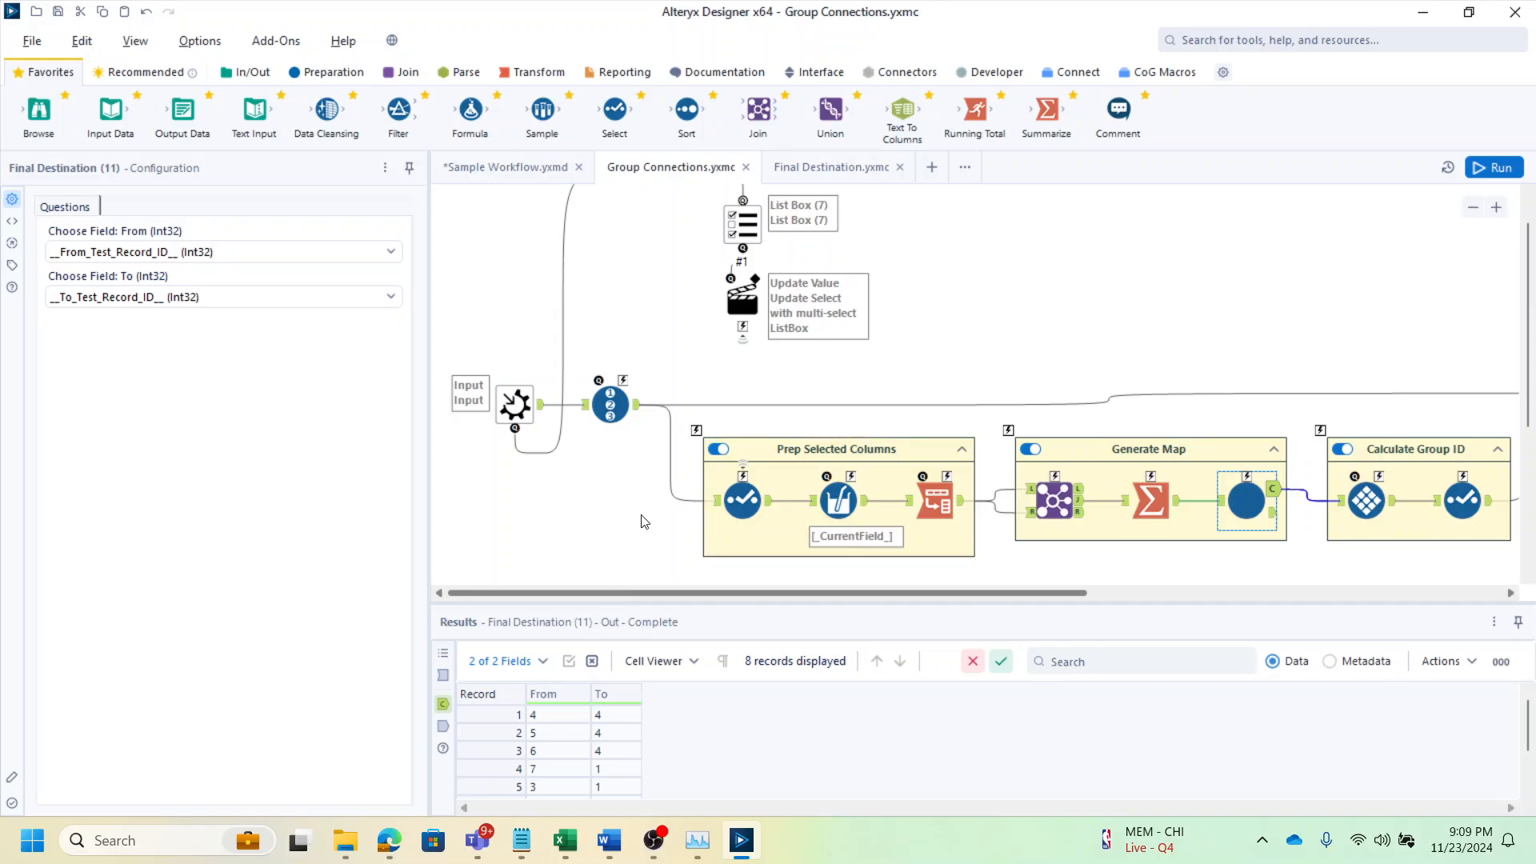
scroll(655, 504, up, 1)
scroll(656, 504, down, 1)
click(731, 200)
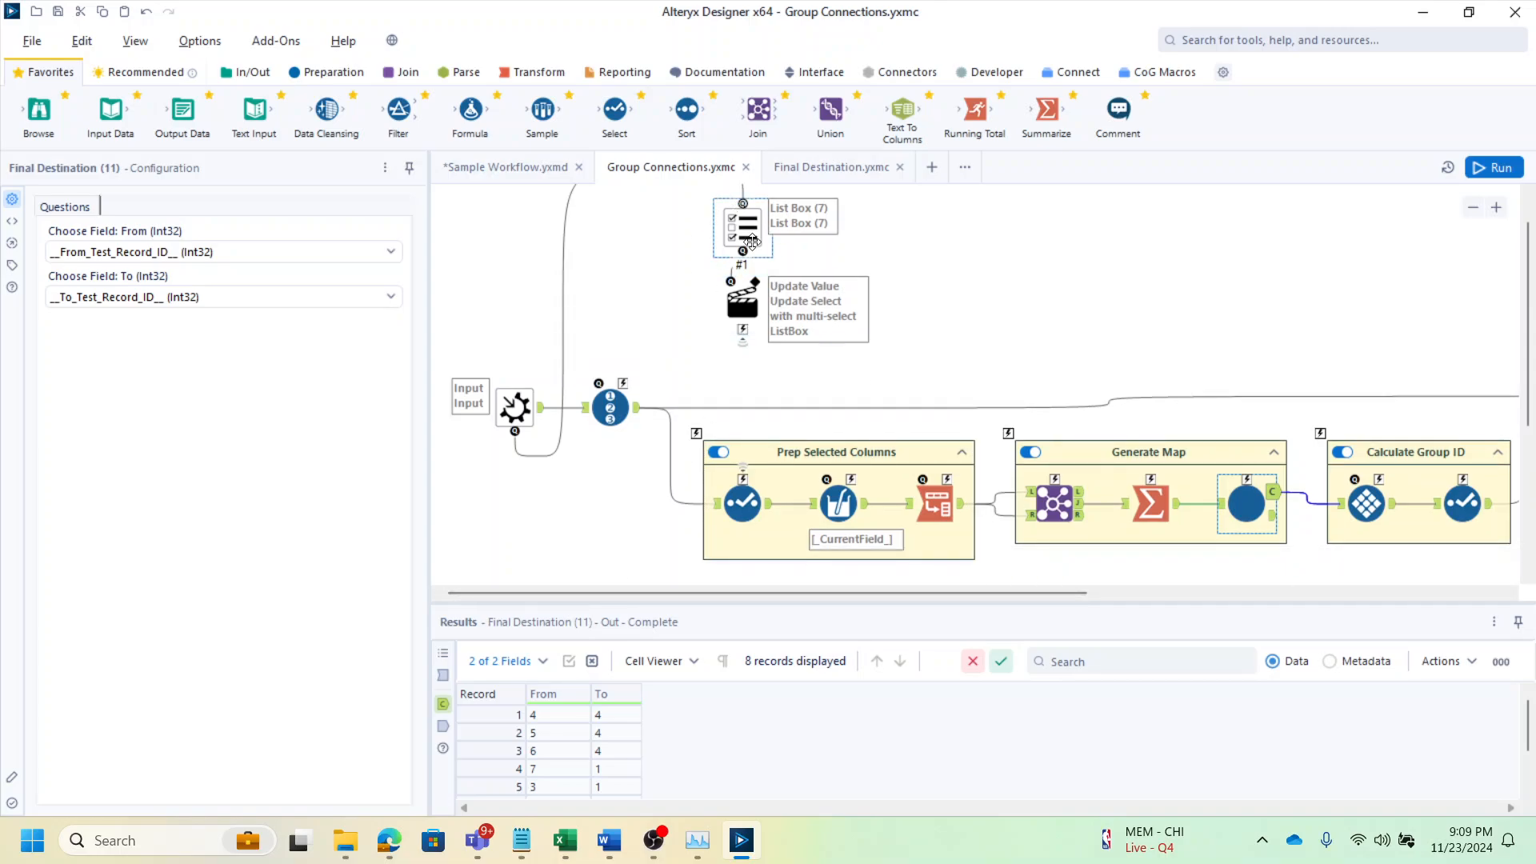
Examine the Select, Multi-Field Formula and Transpose tools inside the Prep Selected Columns container
click(742, 502)
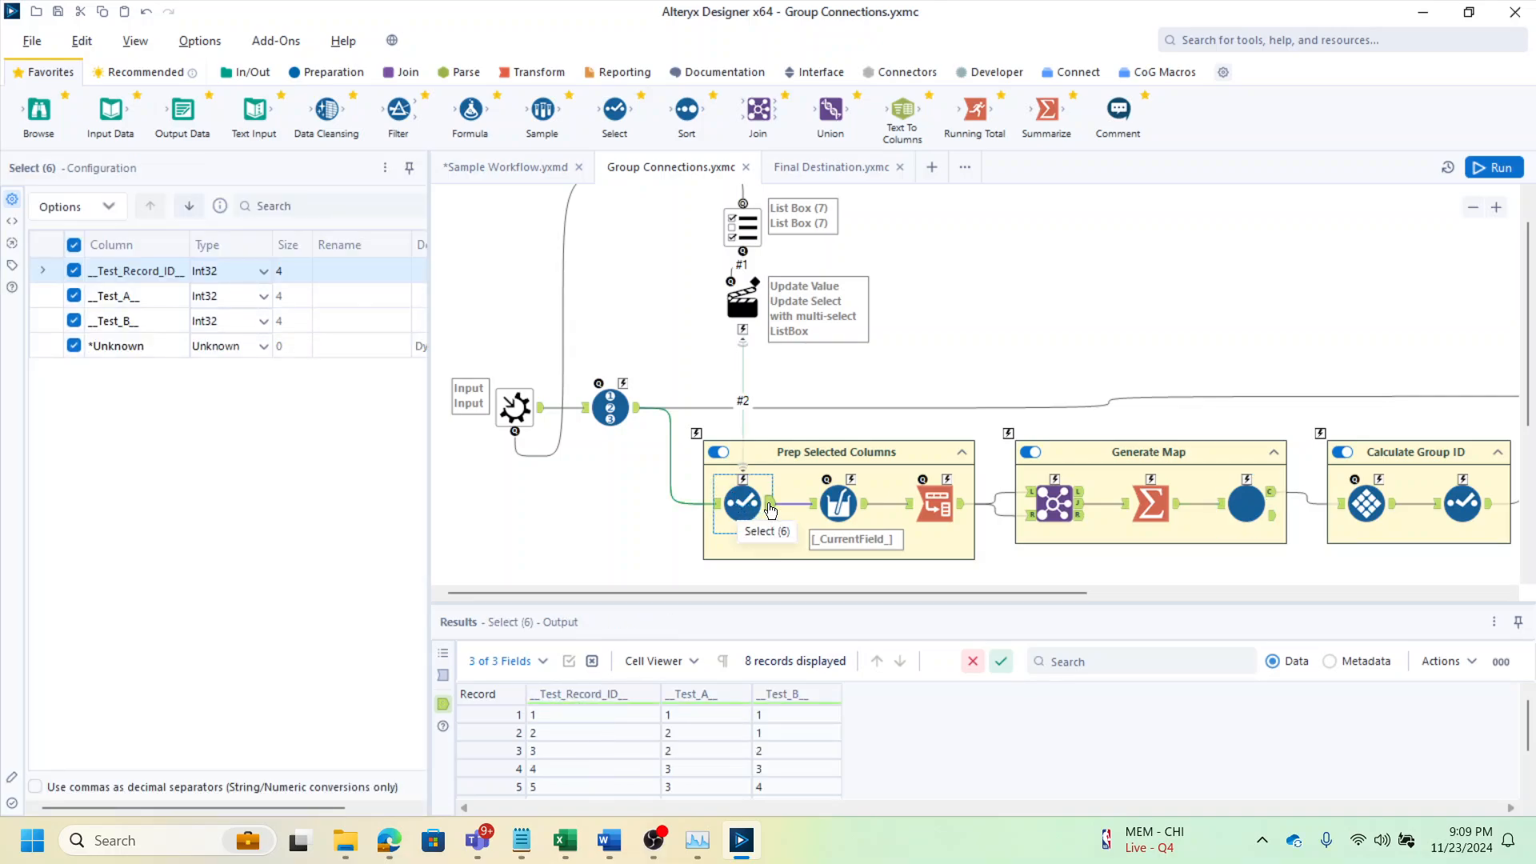
click(847, 512)
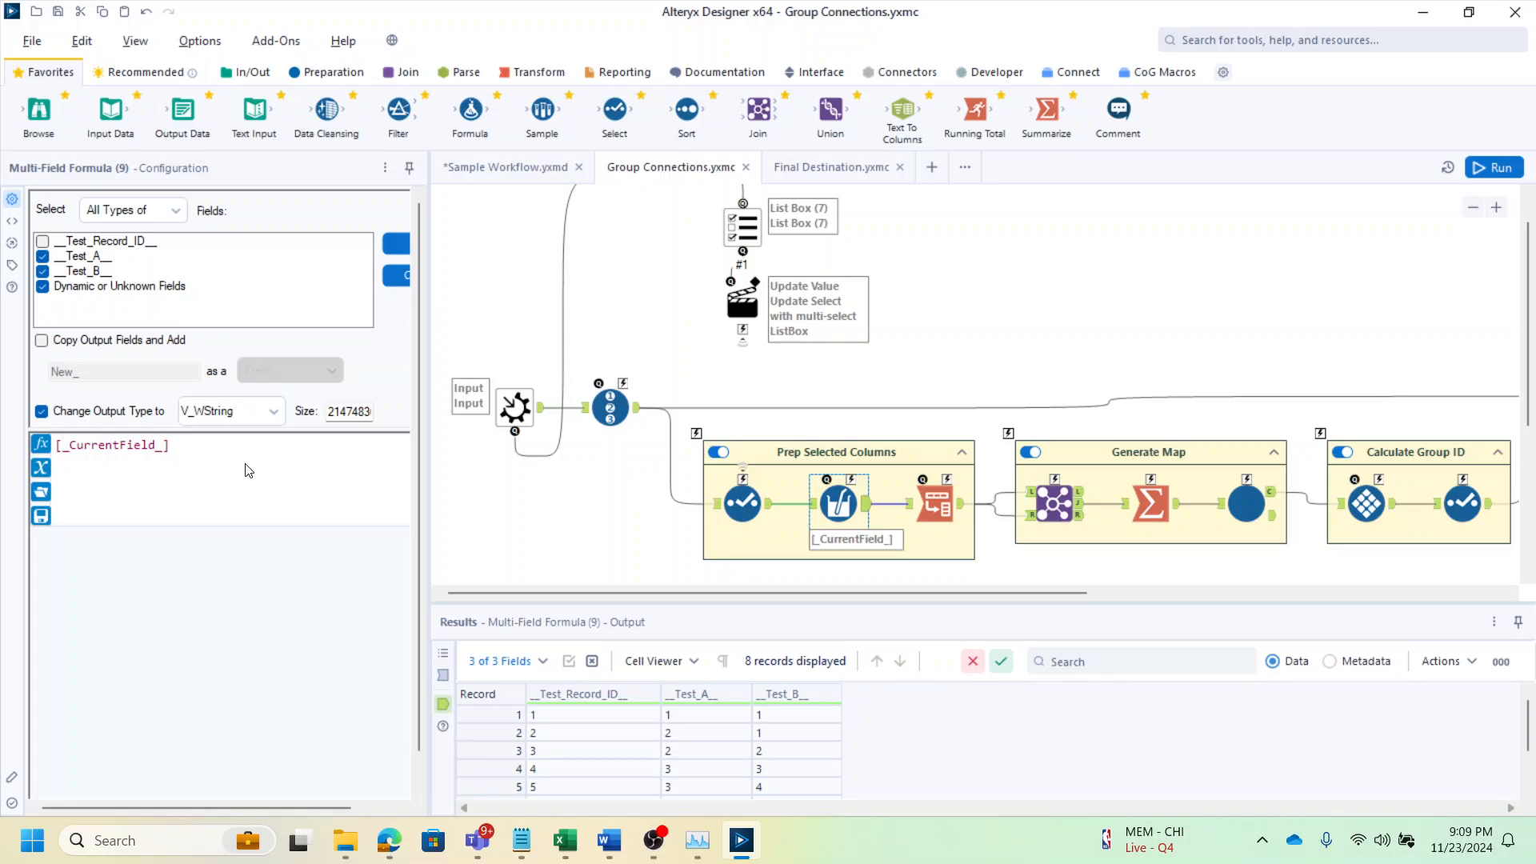
drag(168, 451, 40, 452)
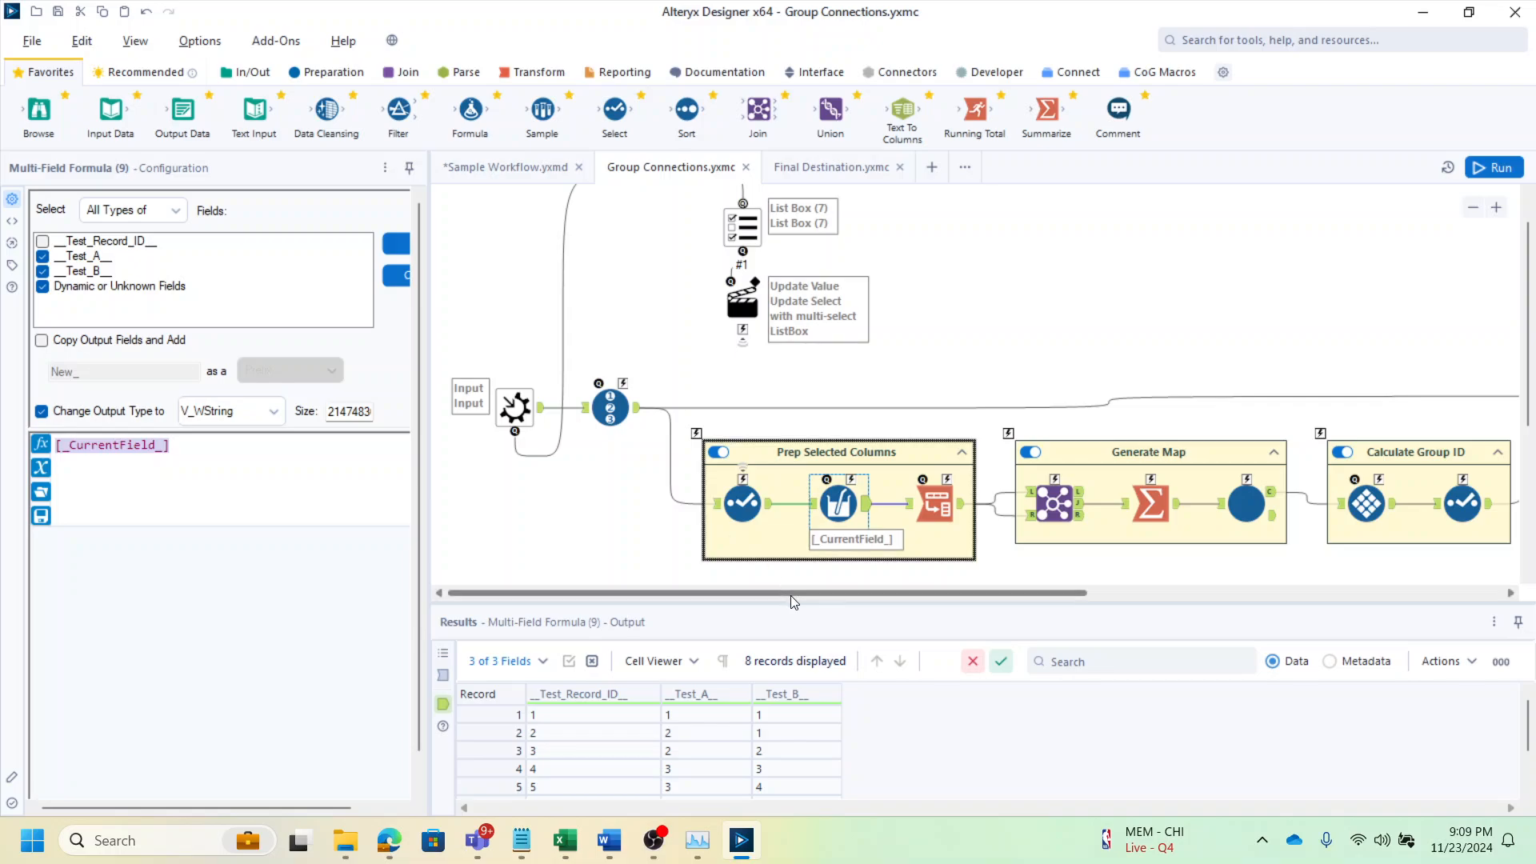
drag(790, 593, 883, 592)
click(800, 504)
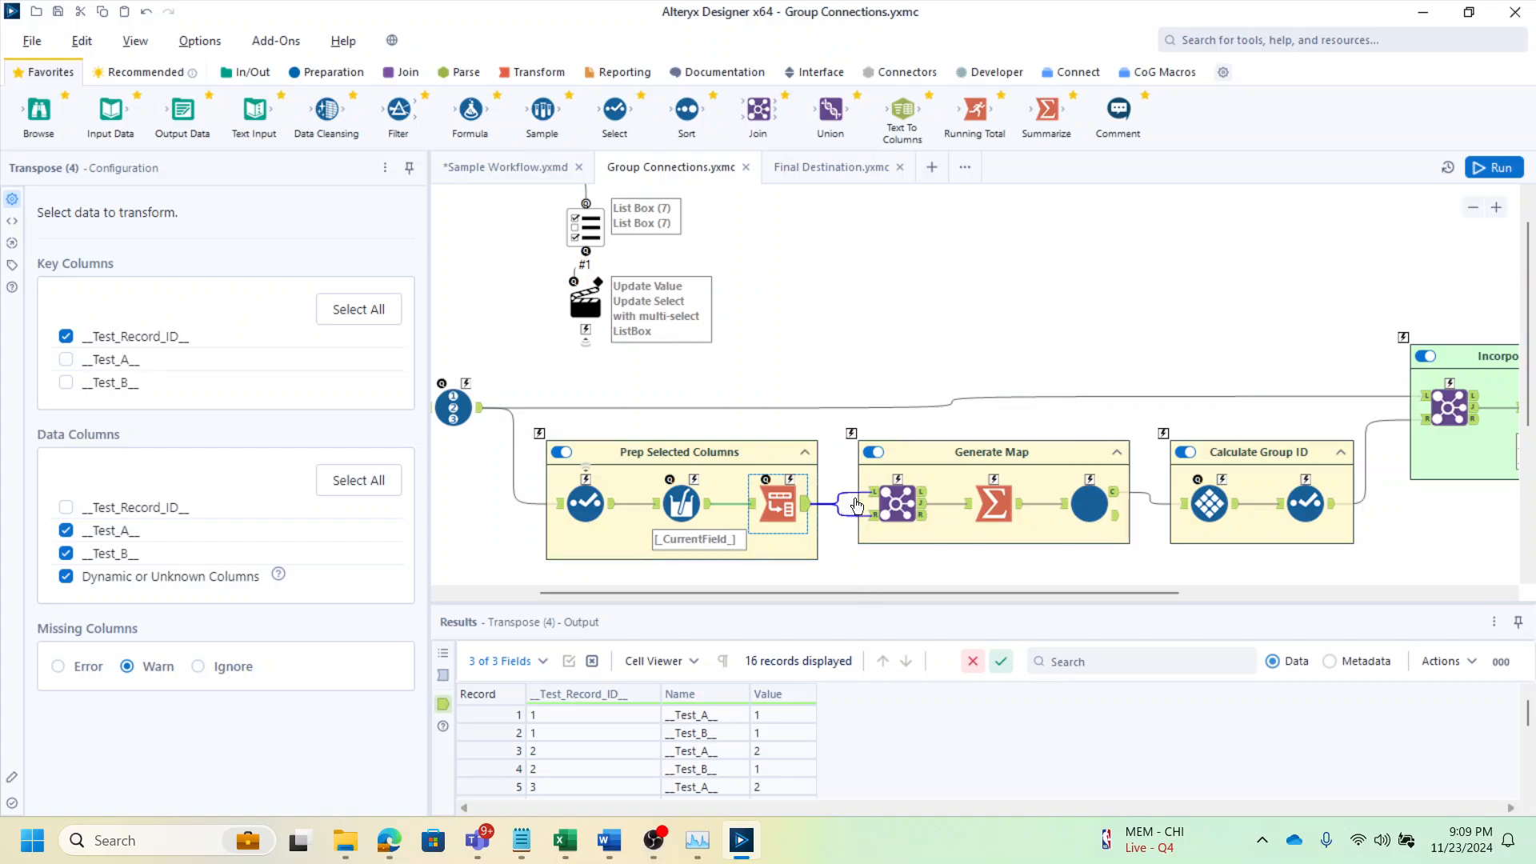
drag(686, 721, 766, 716)
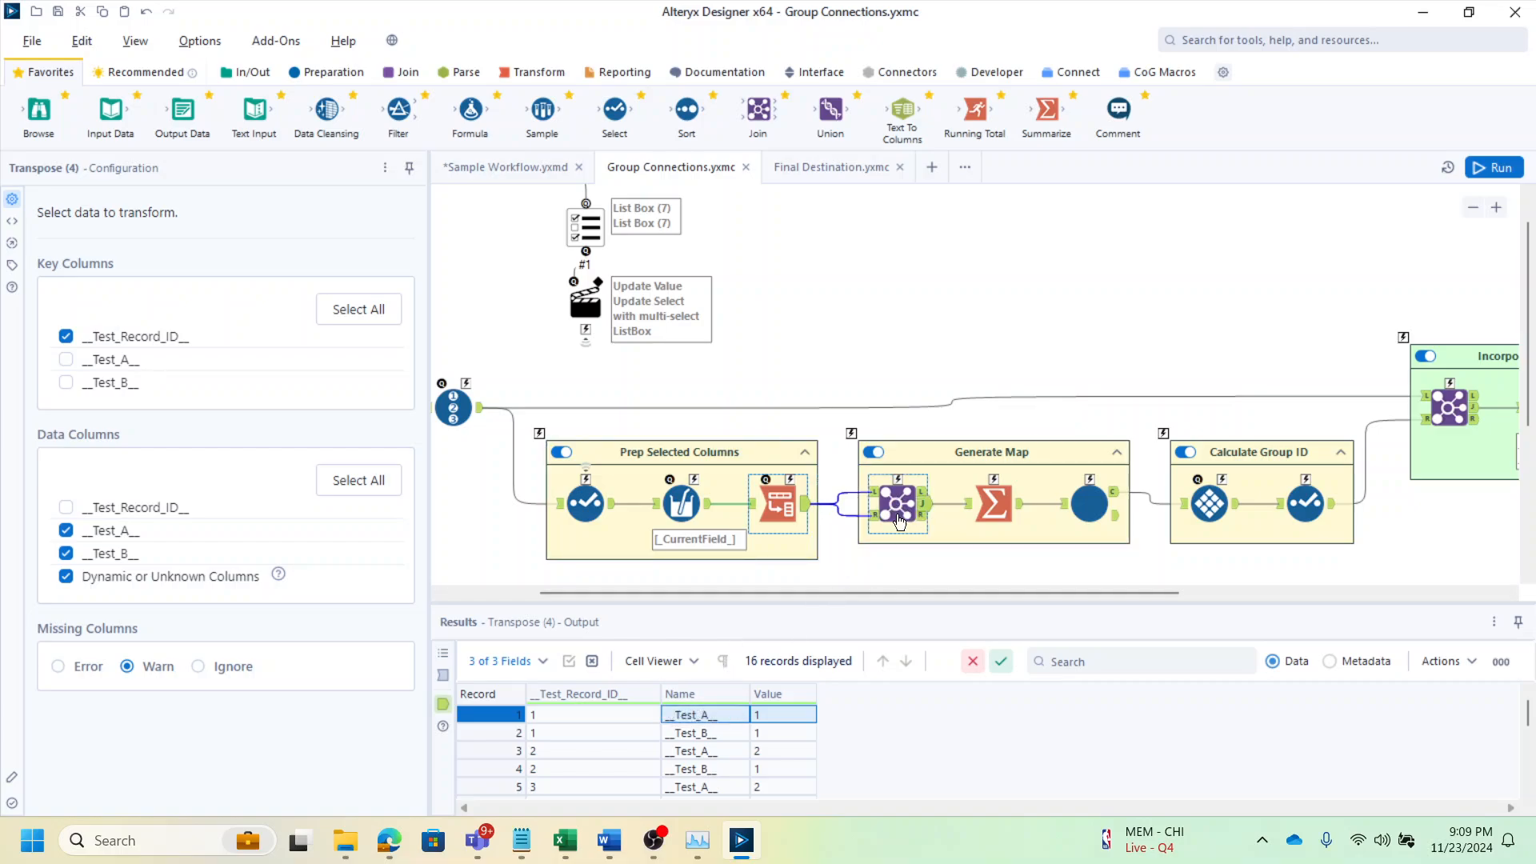
Review the Multi-Field Formula tool's output records for the test fields
click(714, 535)
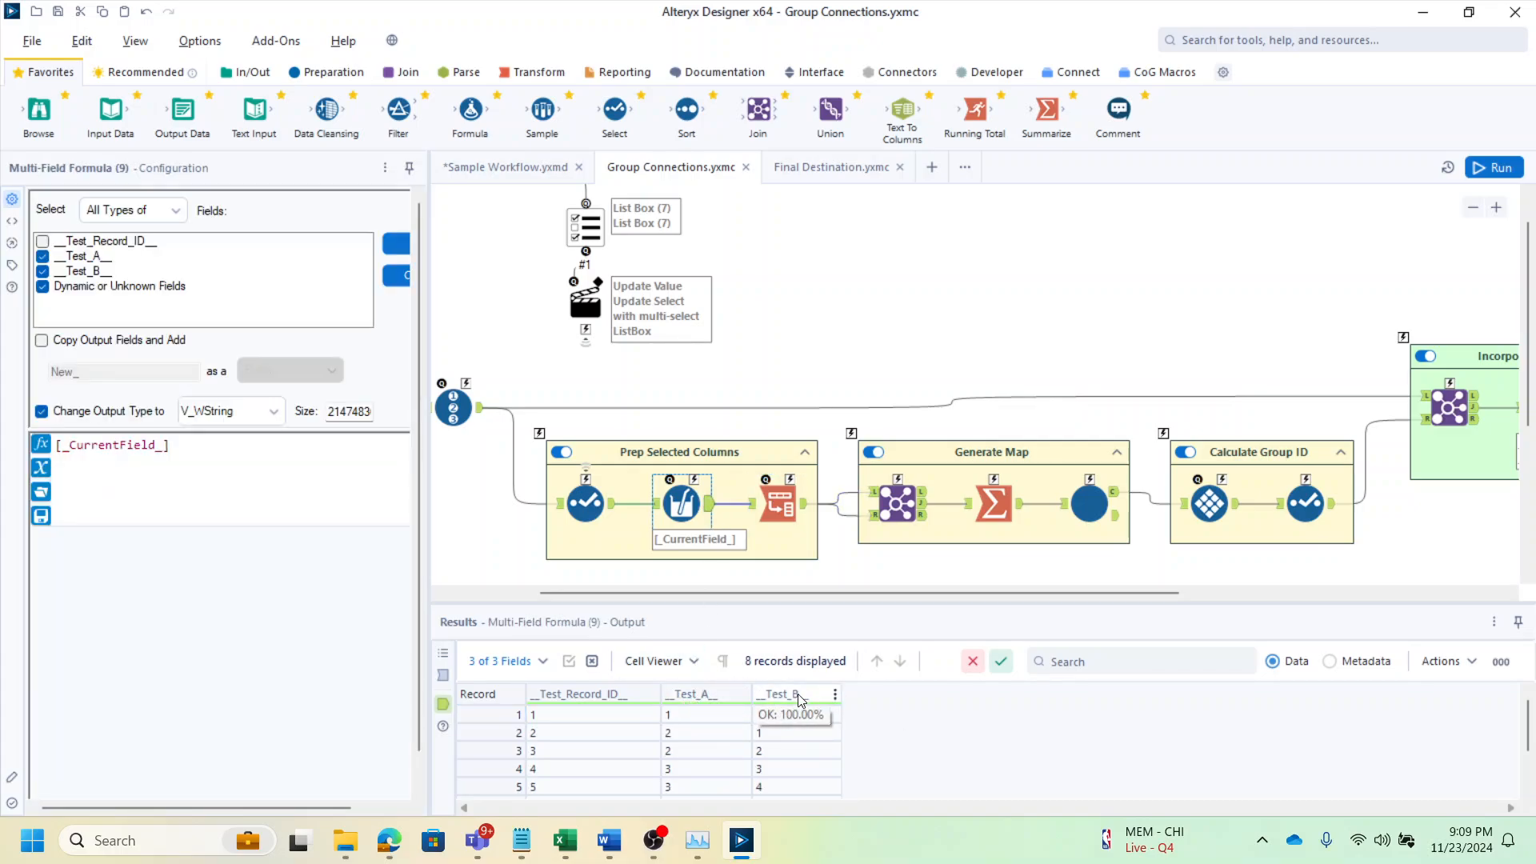
click(768, 714)
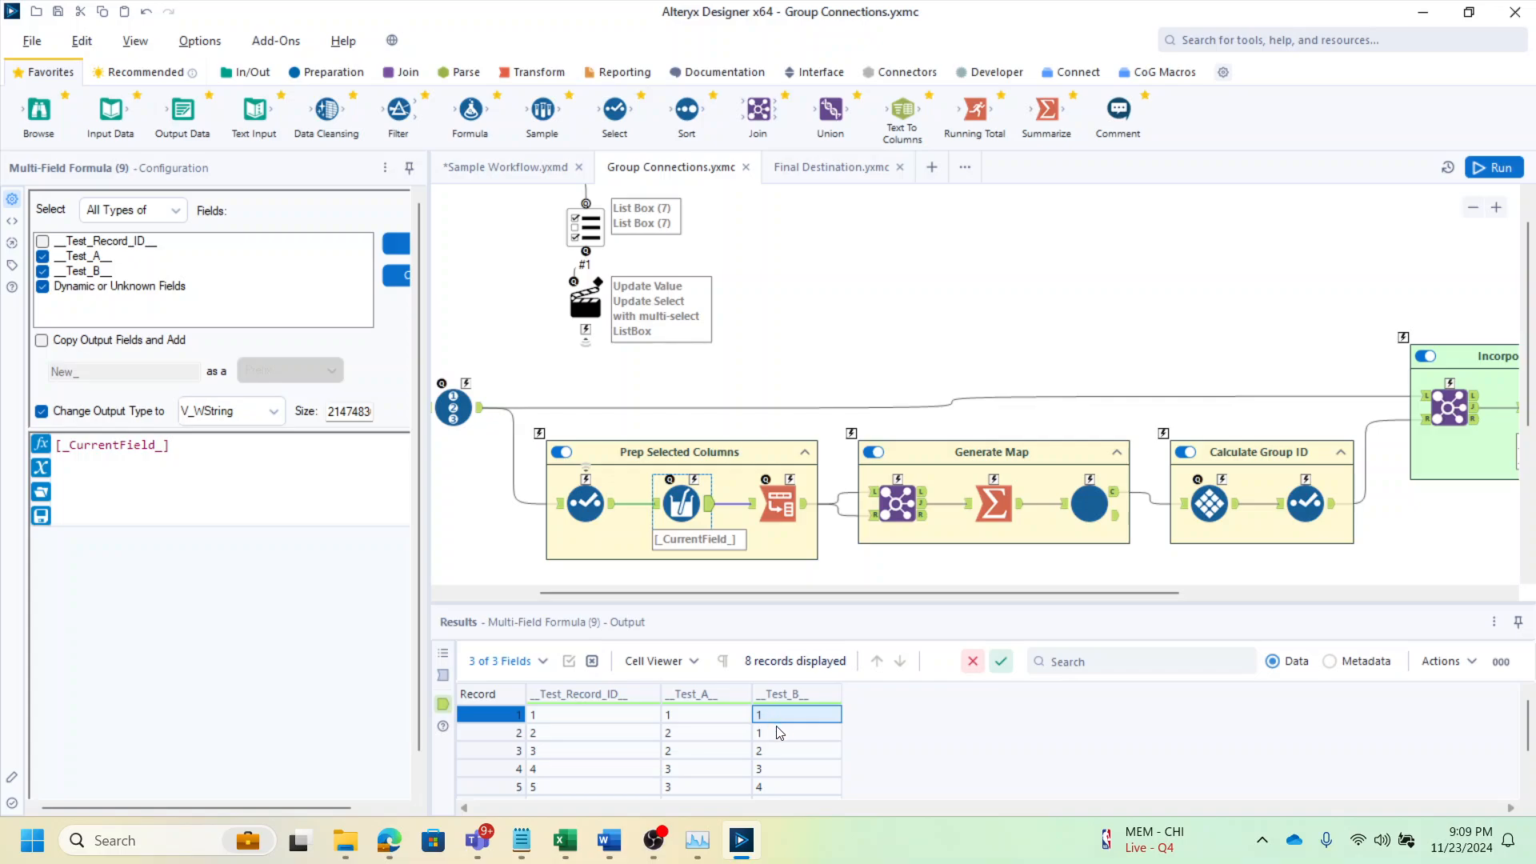
click(780, 735)
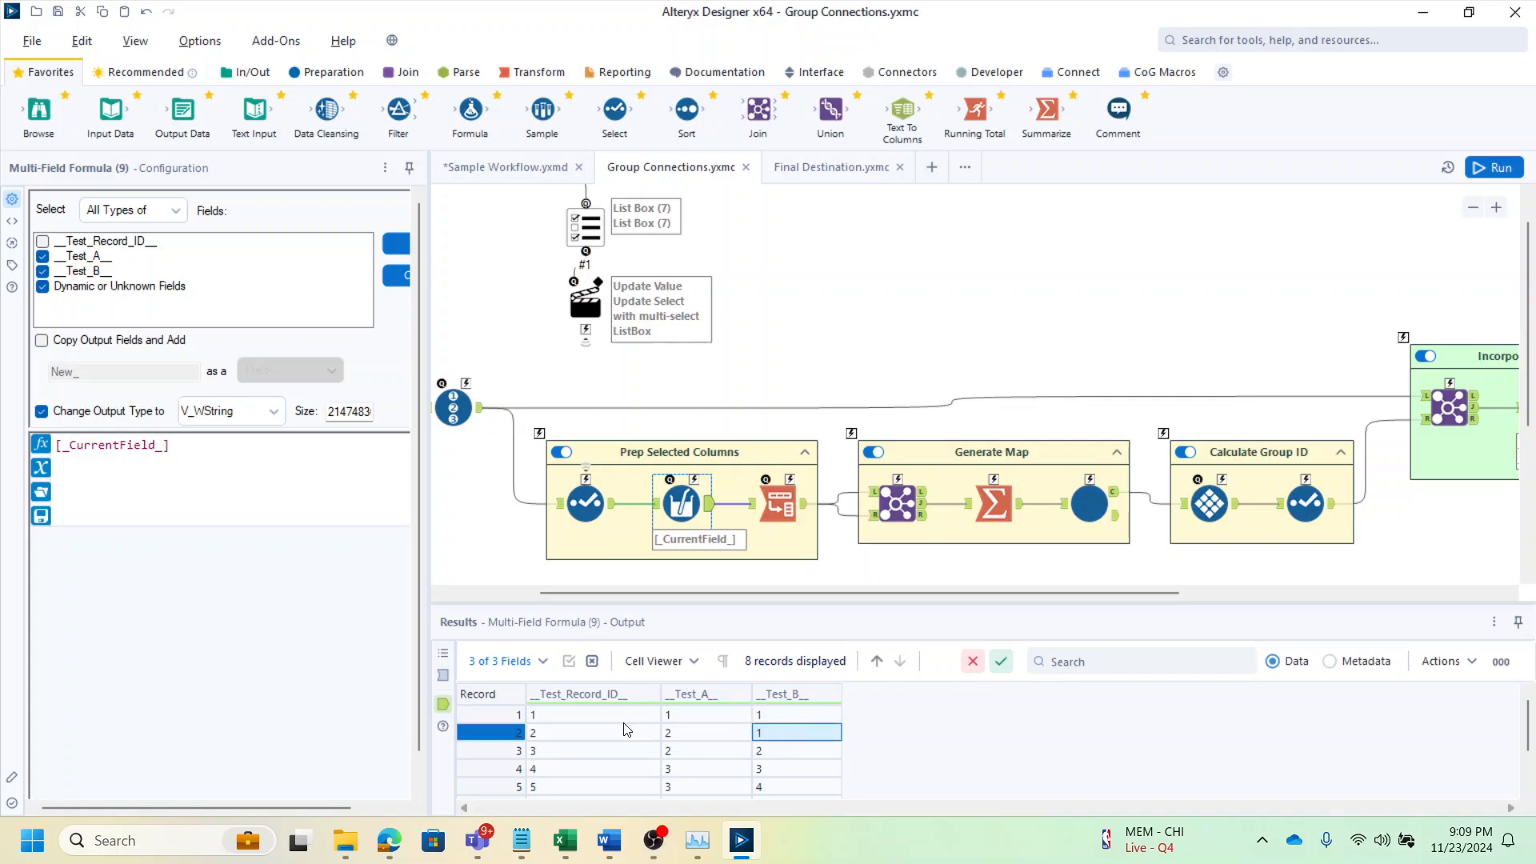
drag(584, 734, 583, 721)
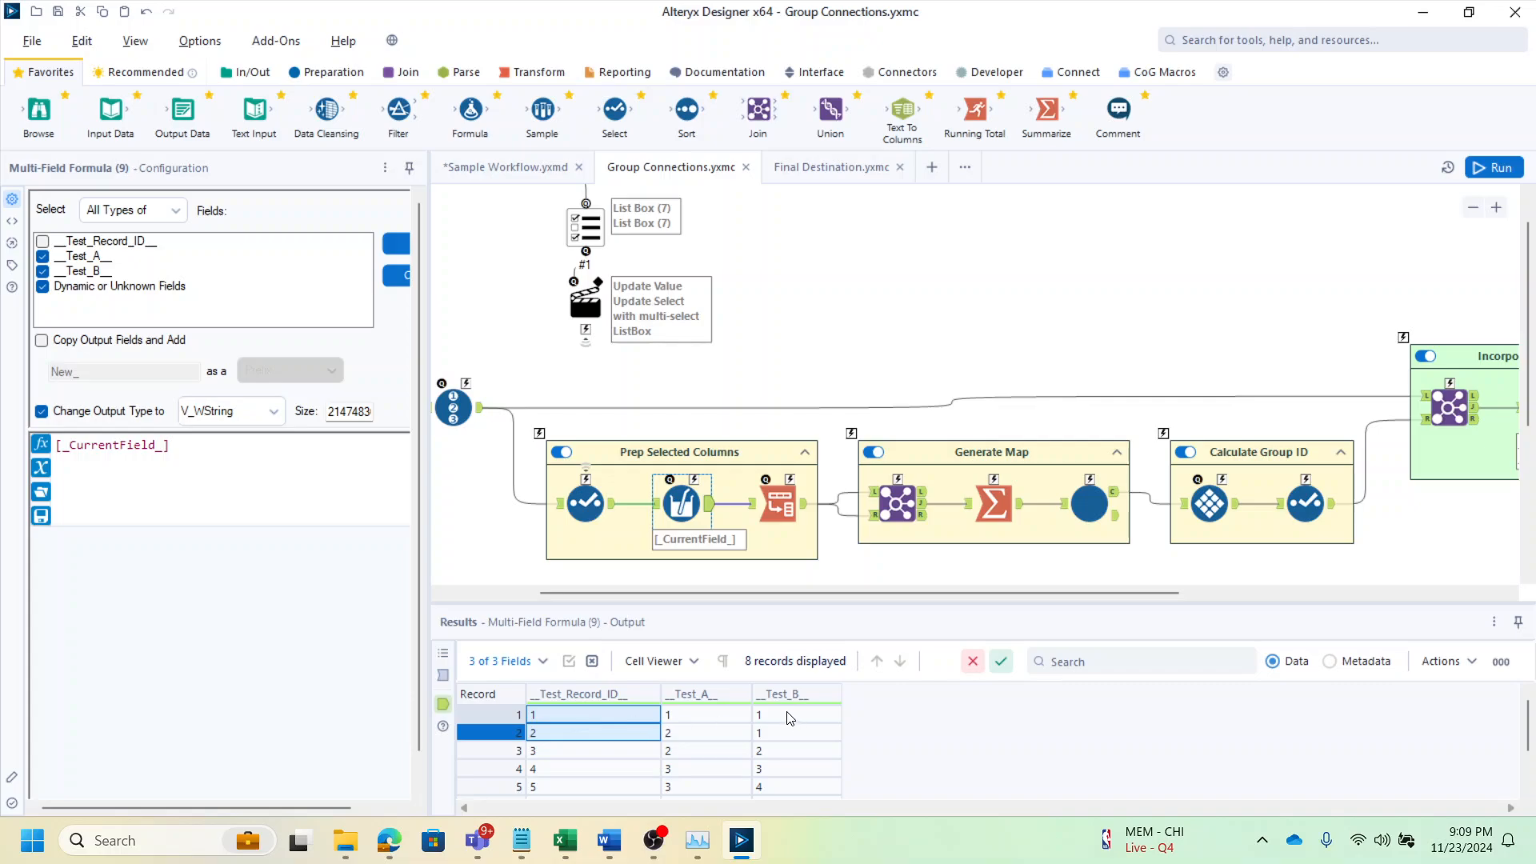
Examine the Join and Summarize tools in the Generate Map container and their output records
click(912, 504)
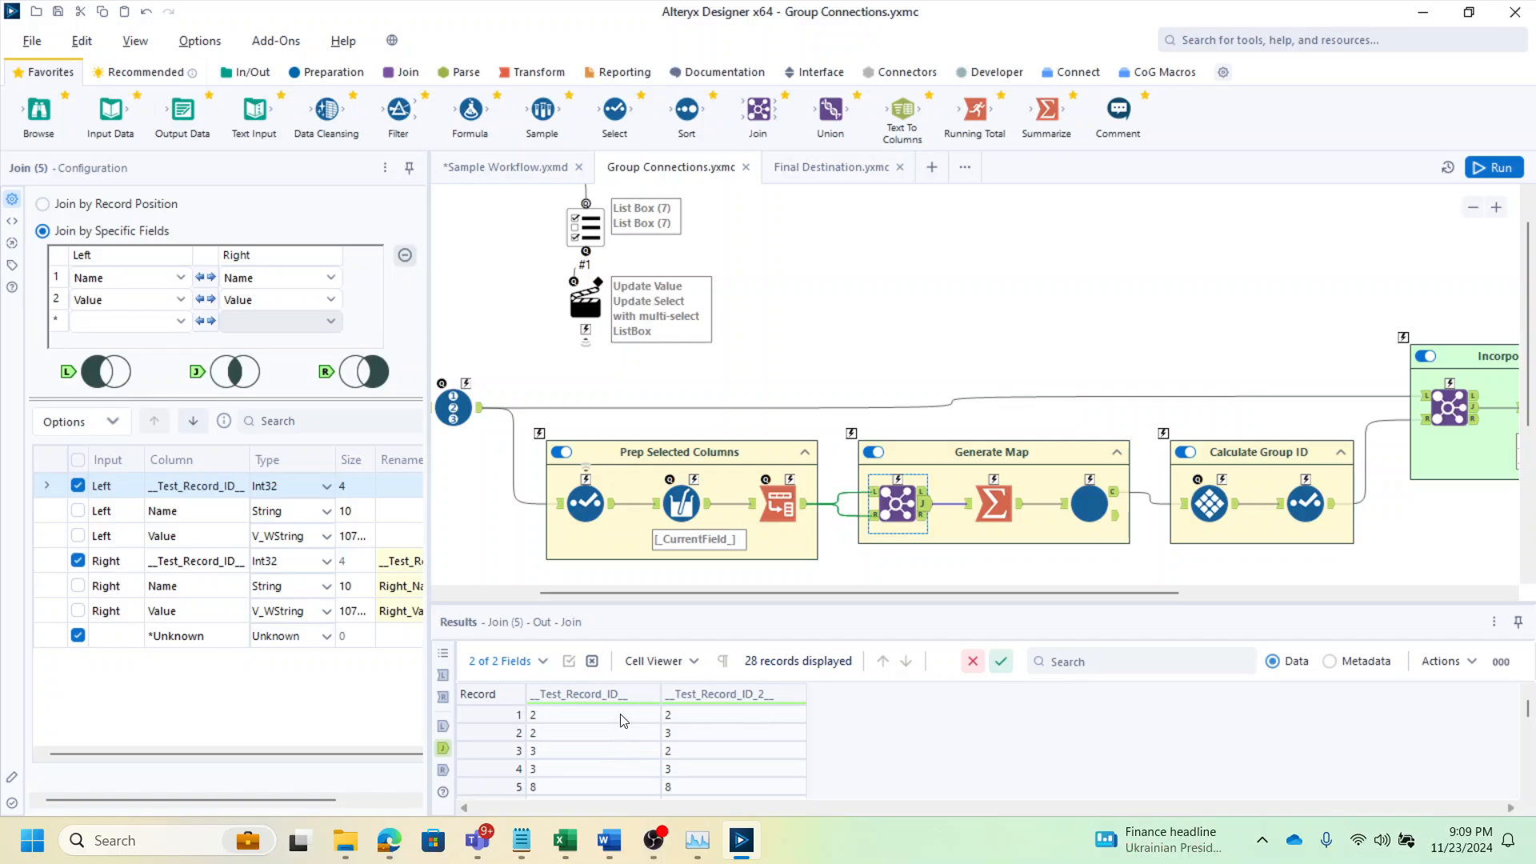
drag(617, 717, 688, 745)
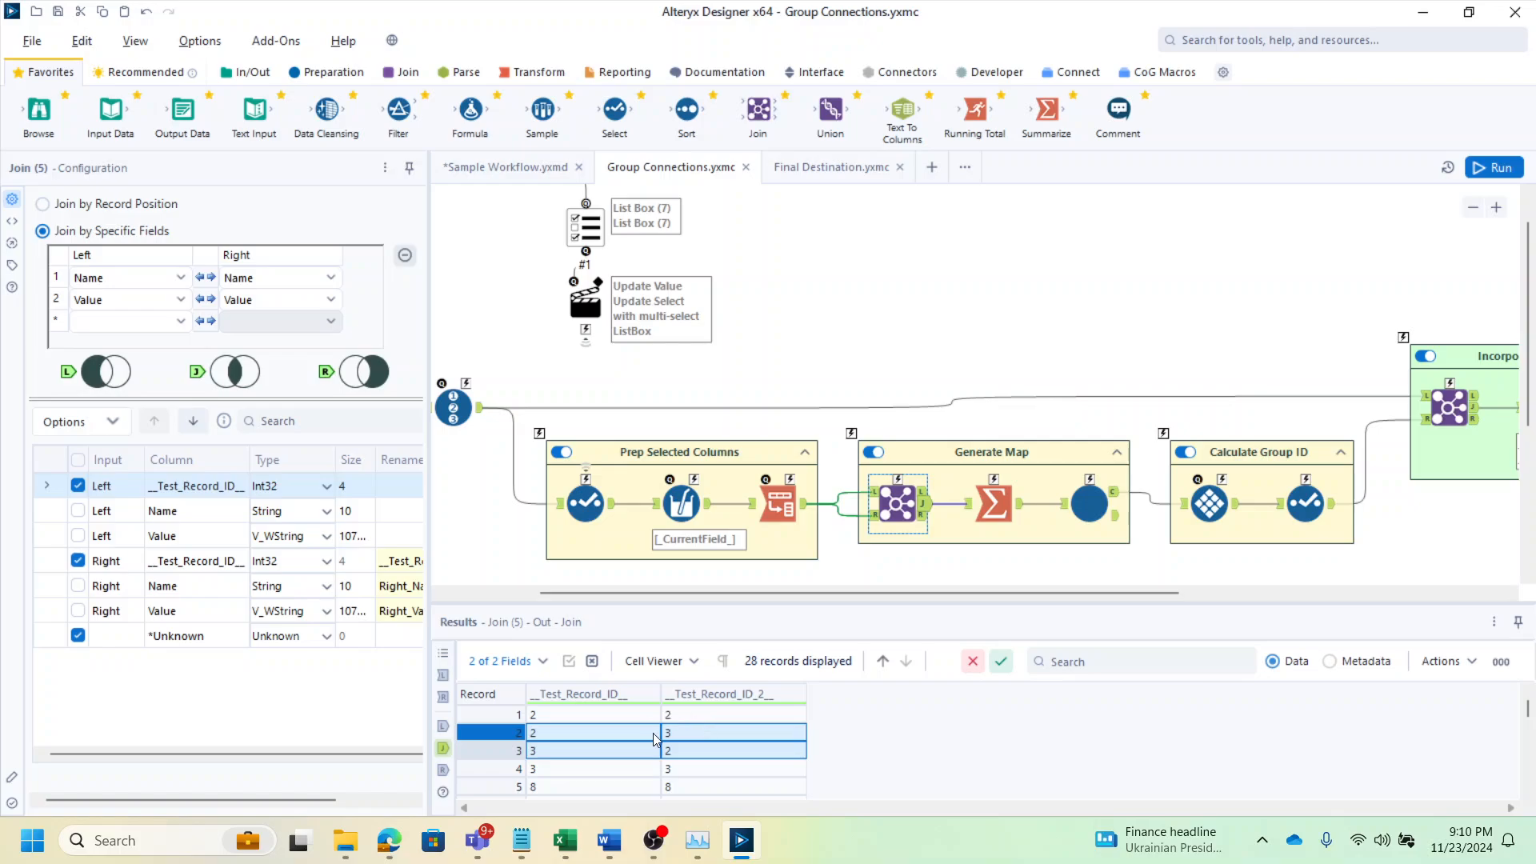
click(1020, 512)
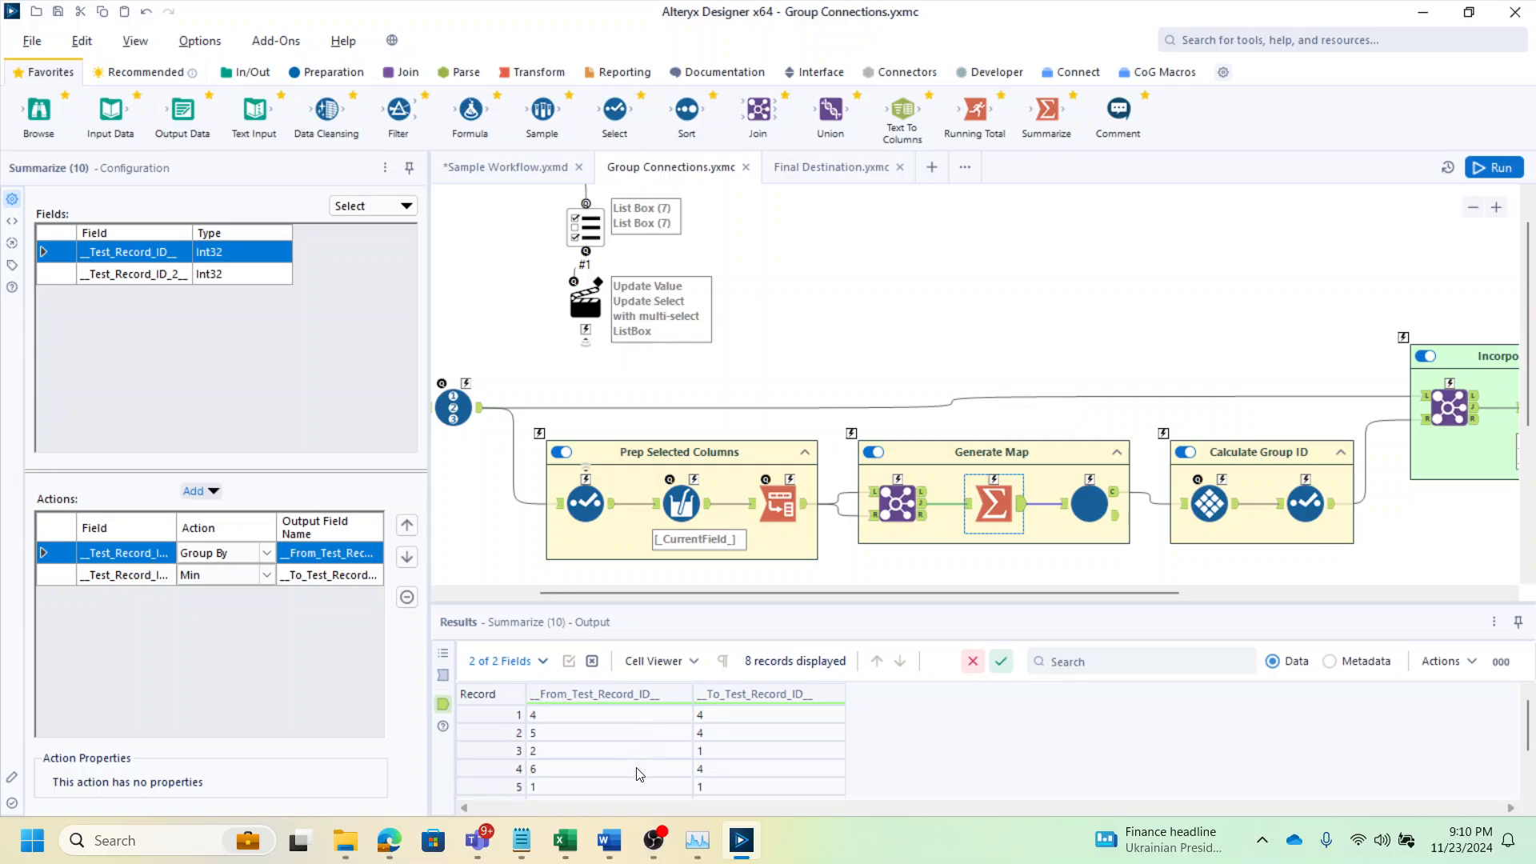
click(544, 718)
drag(555, 715, 733, 719)
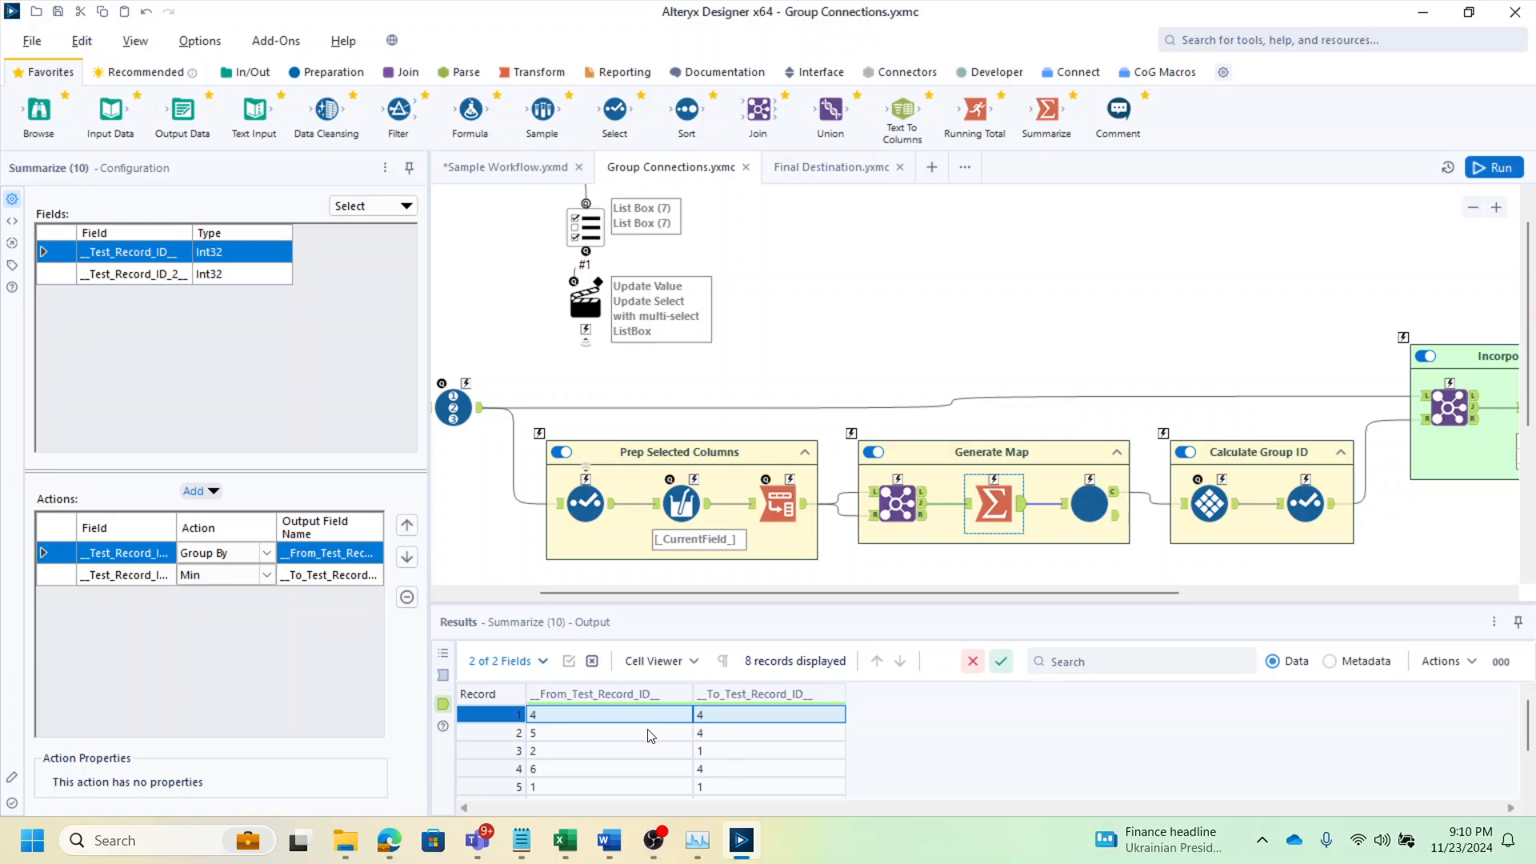
Review the From and To record ID pairs in the Summarize tool's output records
click(650, 734)
click(722, 768)
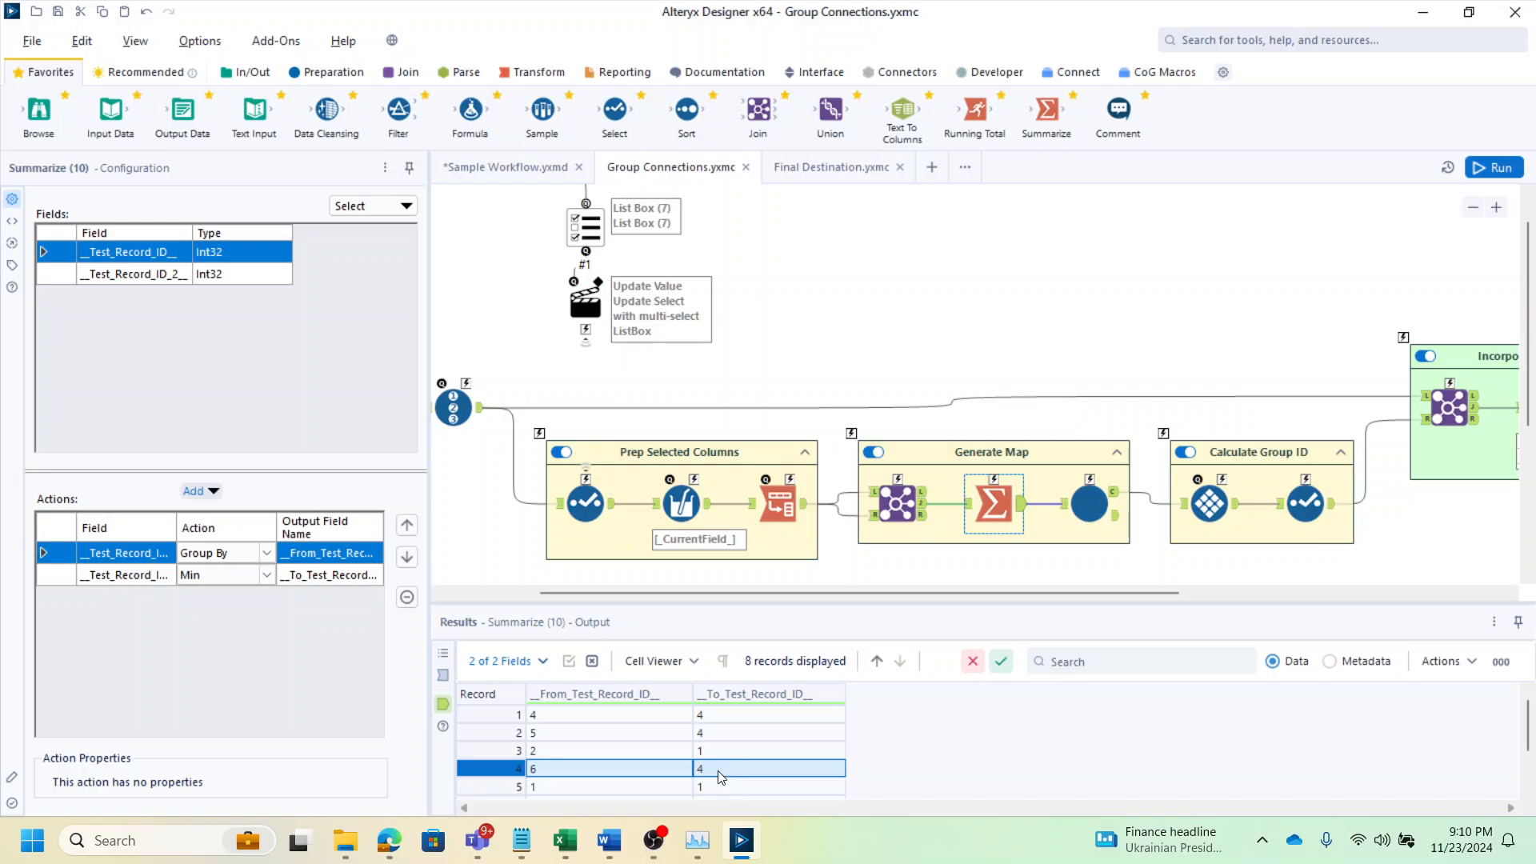
drag(714, 733, 714, 720)
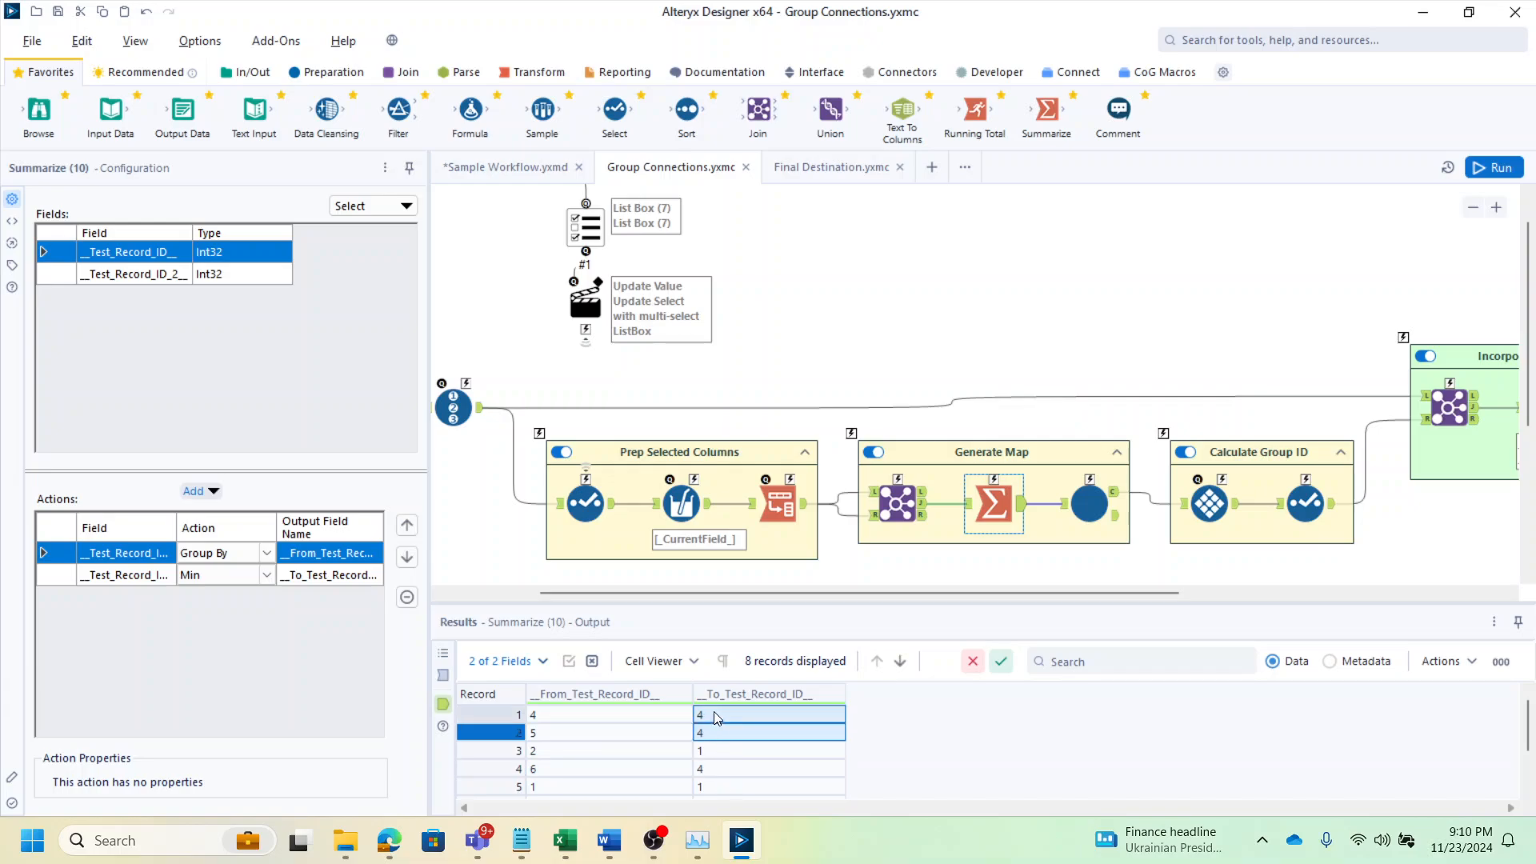
scroll(711, 731, down, 1)
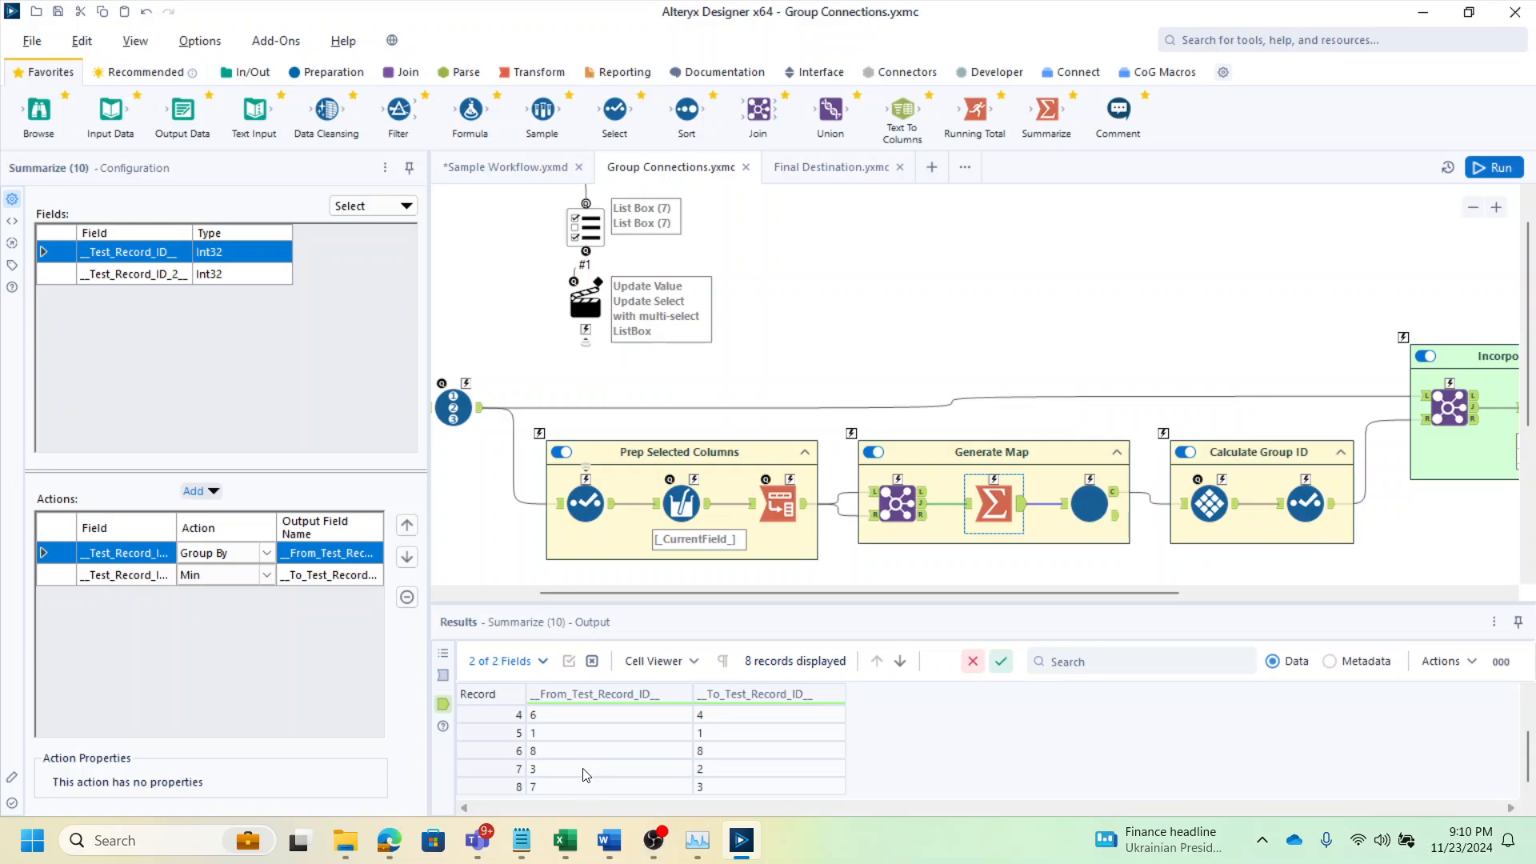
drag(543, 791, 724, 776)
scroll(724, 779, up, 1)
drag(587, 756, 699, 757)
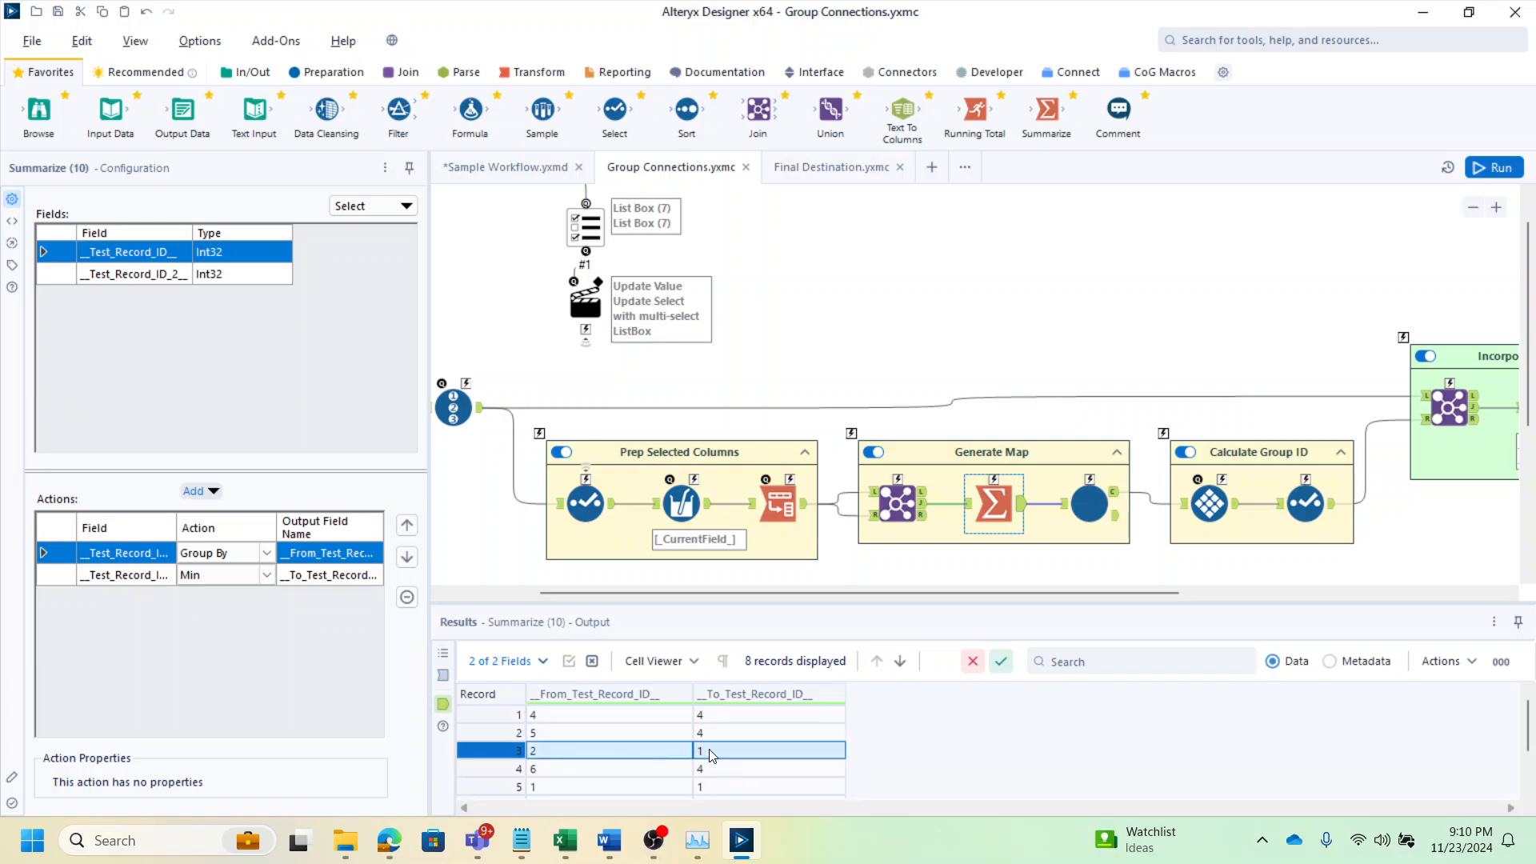
scroll(714, 756, down, 1)
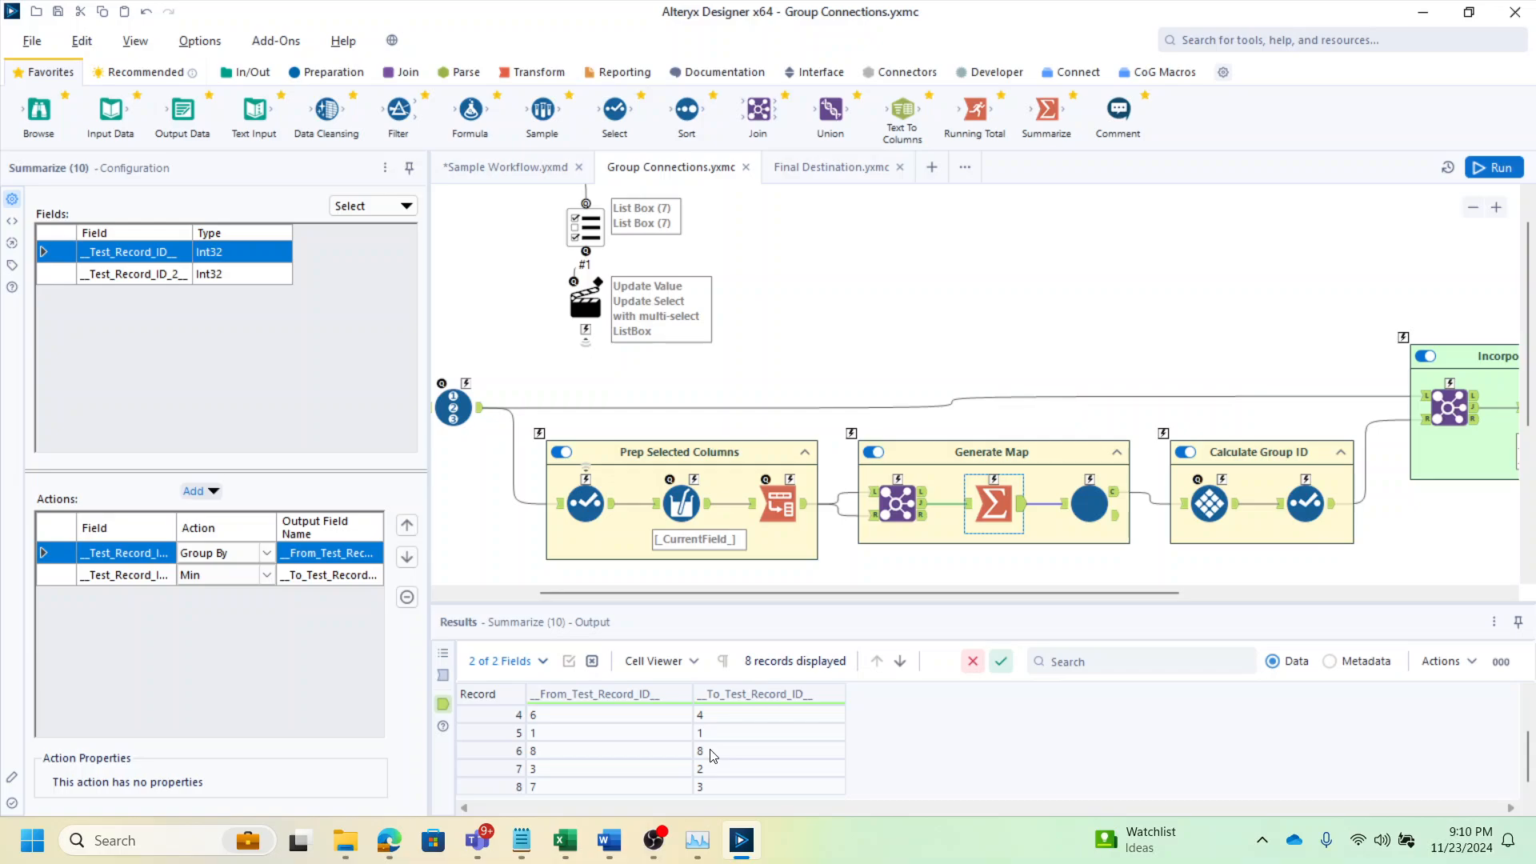
click(596, 787)
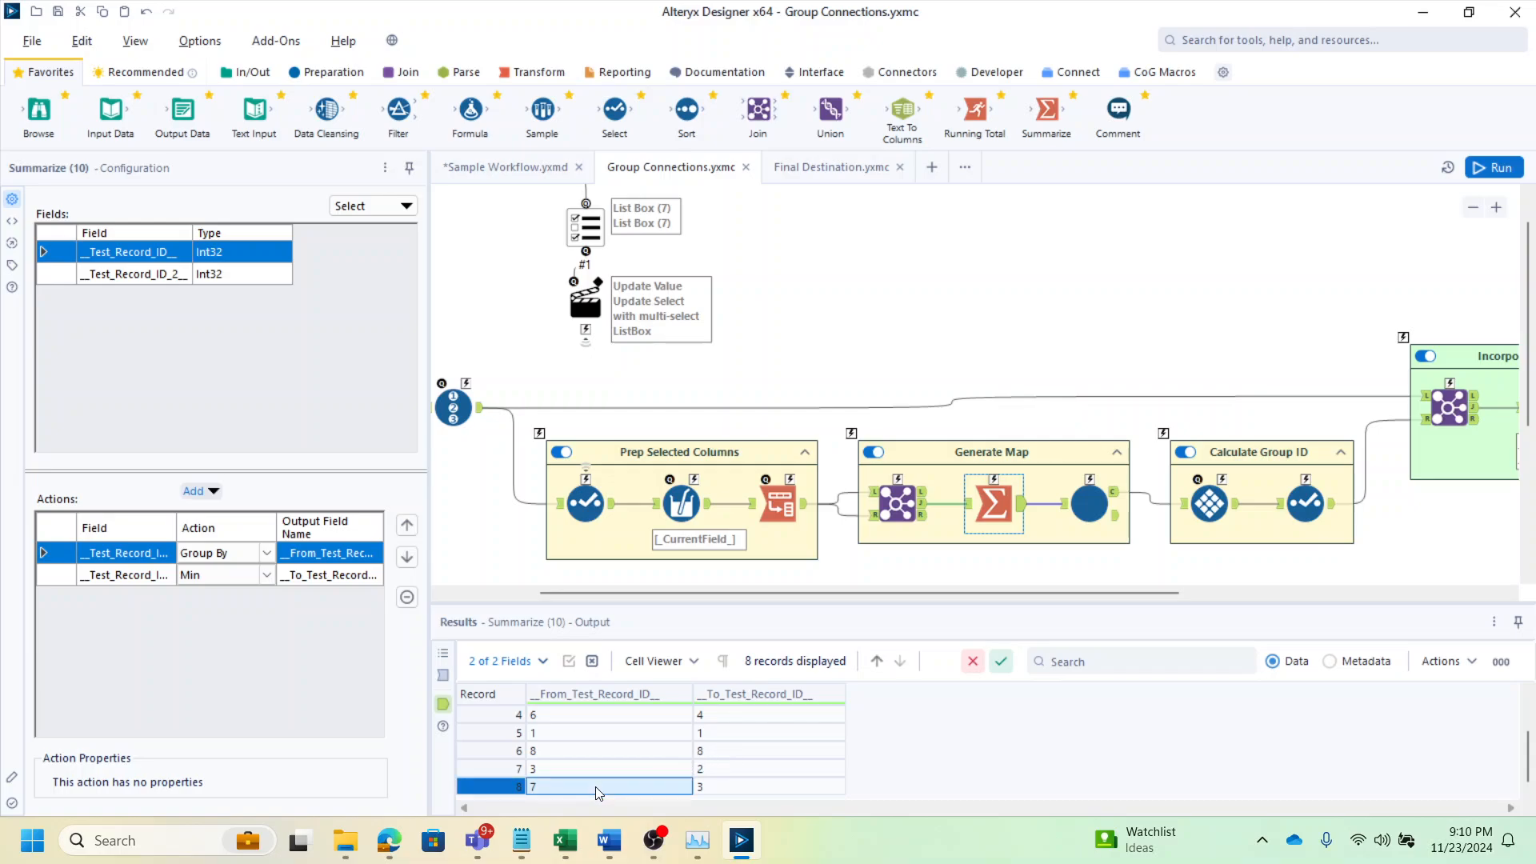
click(710, 789)
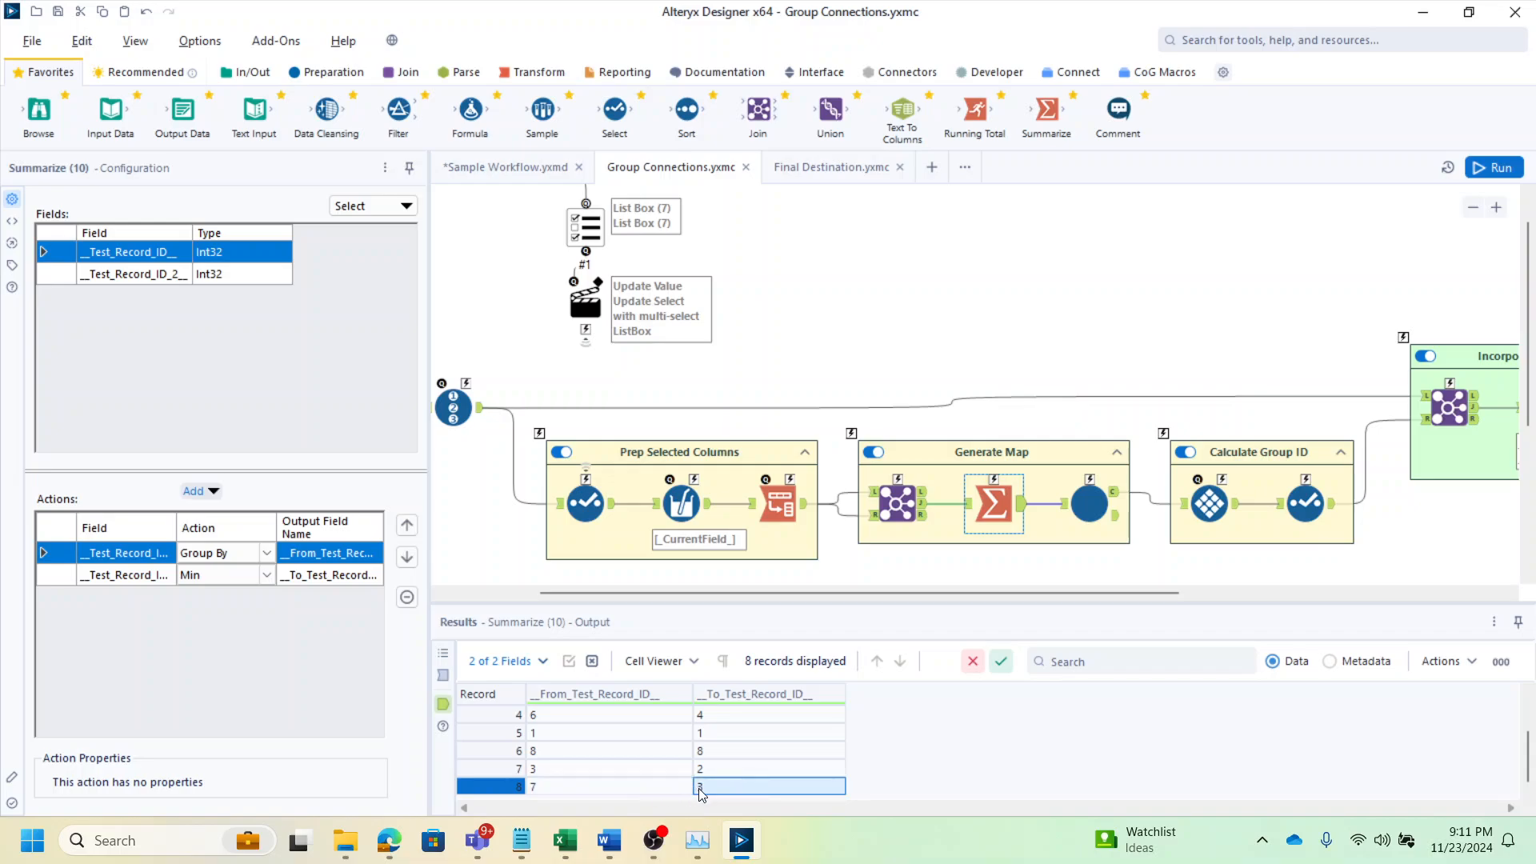
scroll(716, 738, up, 1)
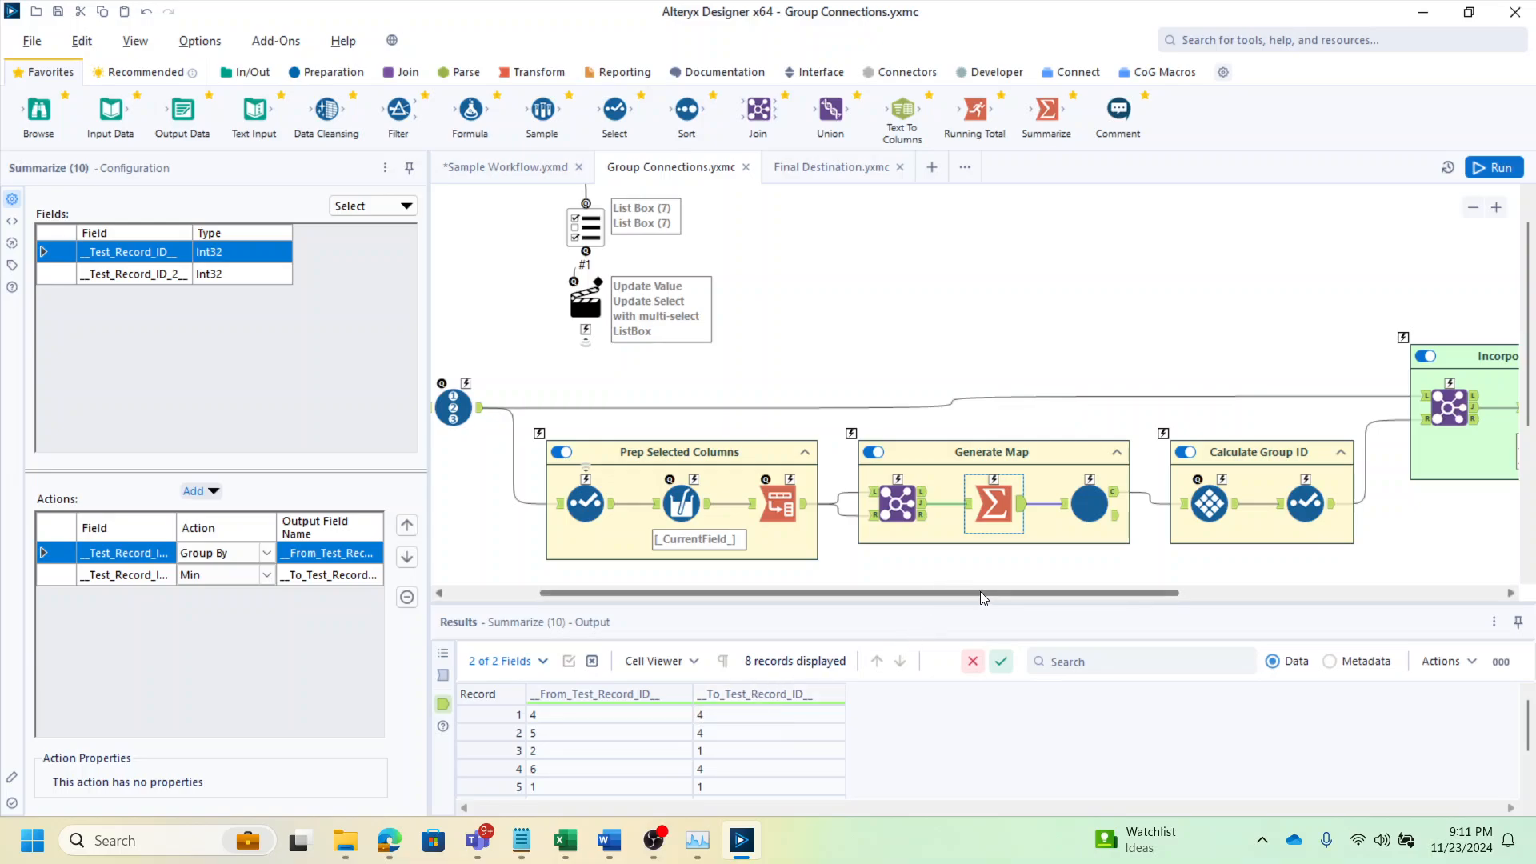
Open the Final Destination macro tab and examine the Macro Input and Join tool outputs in the Next Destination container
drag(981, 592, 1067, 597)
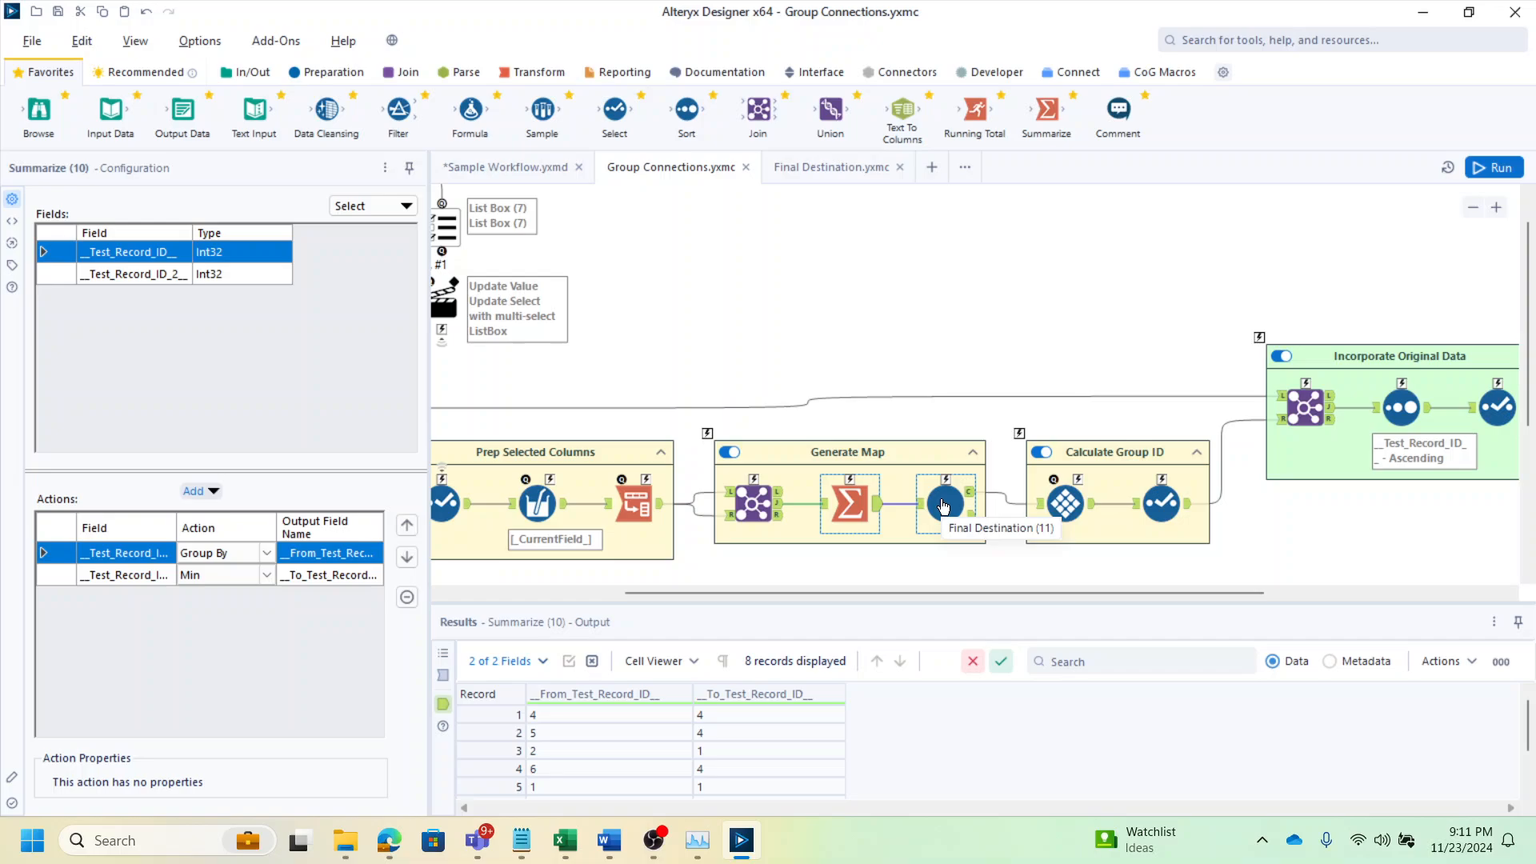
click(802, 175)
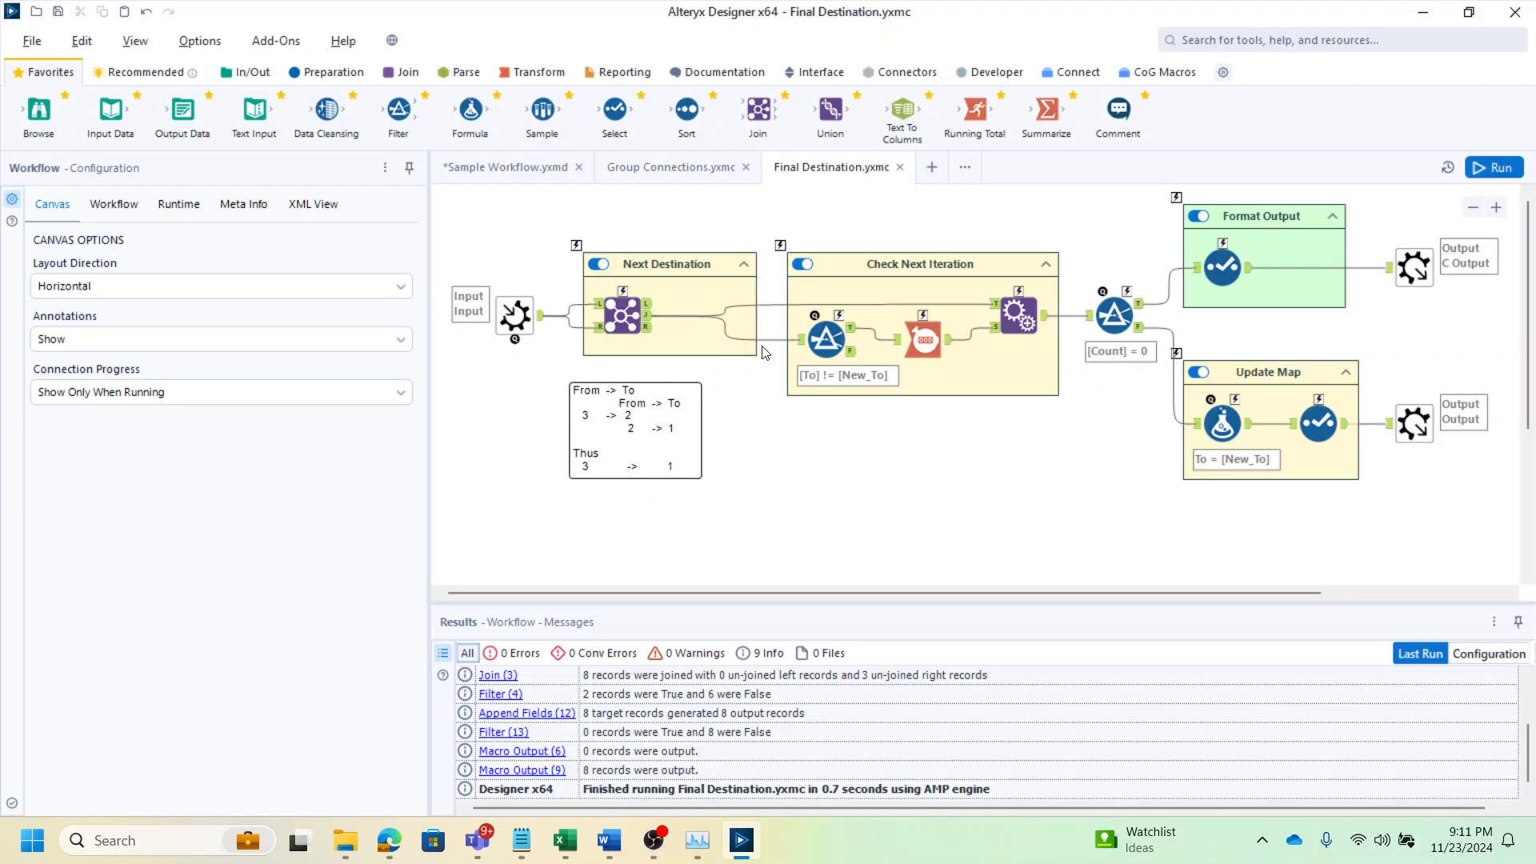
click(515, 316)
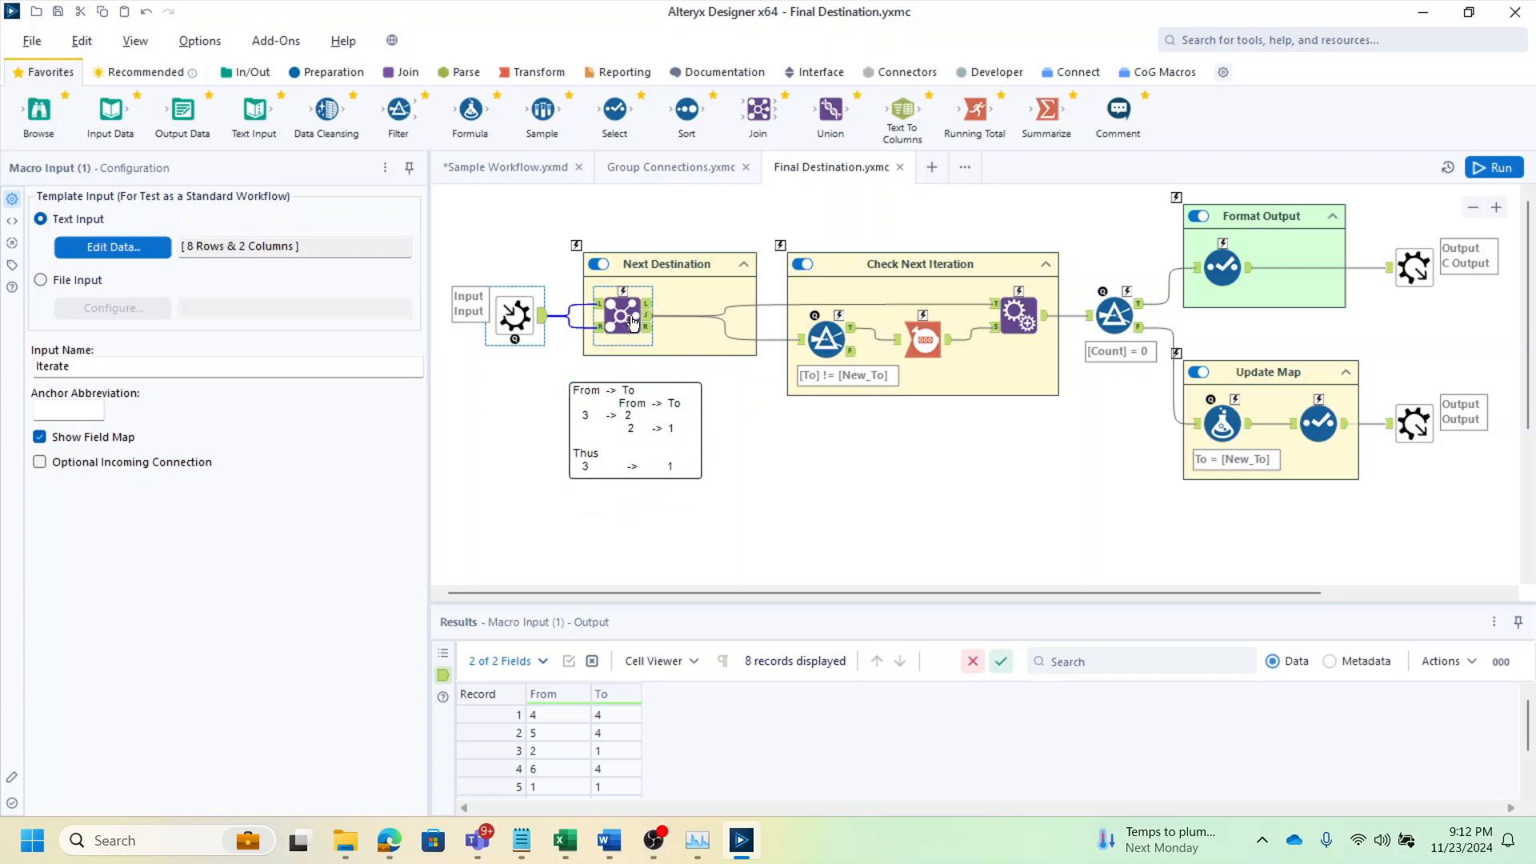
click(651, 317)
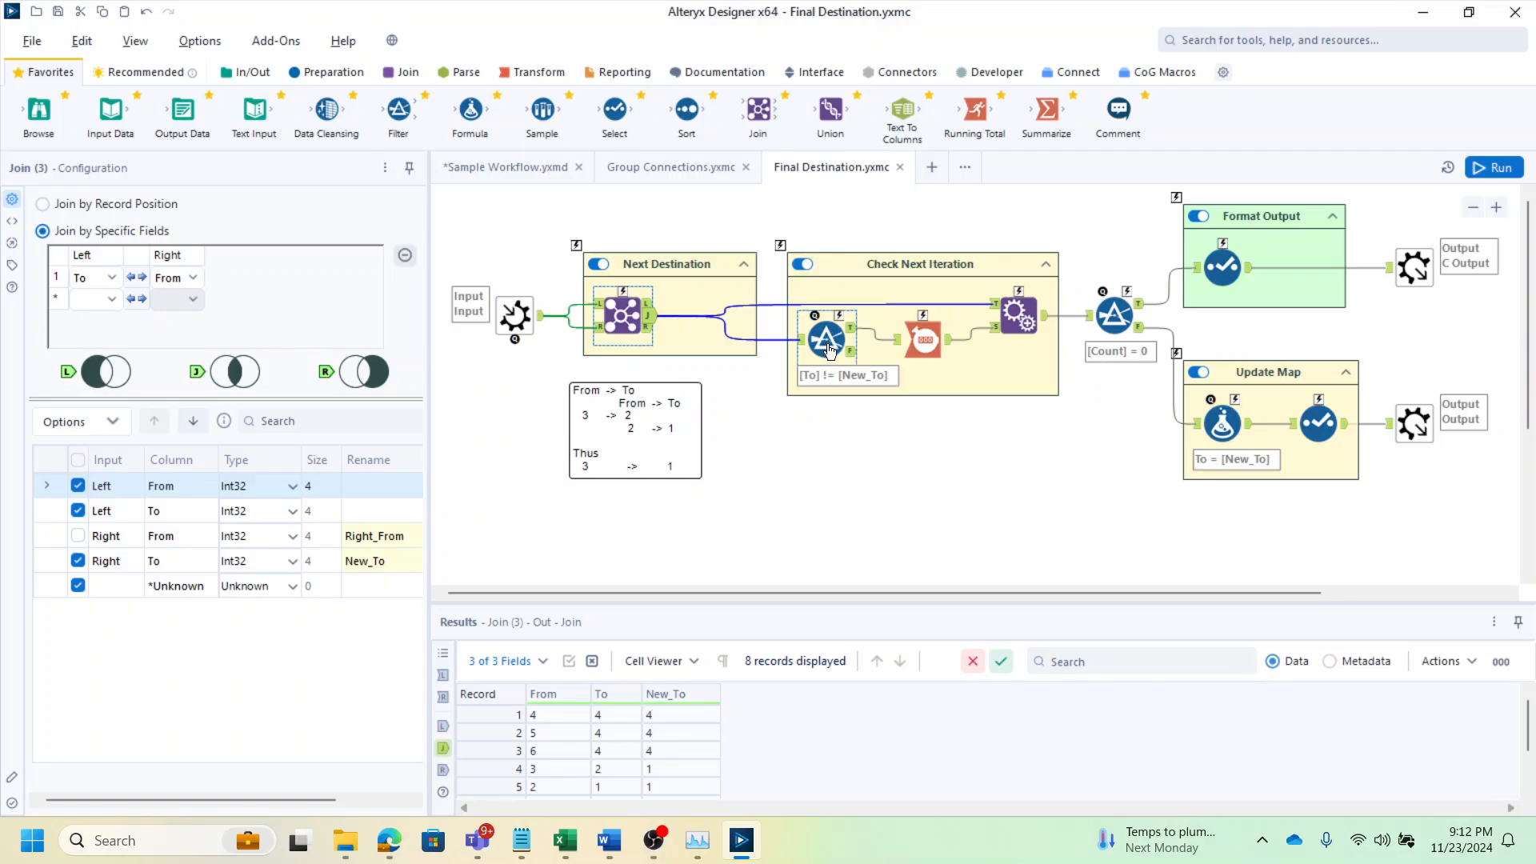
drag(918, 592, 1001, 592)
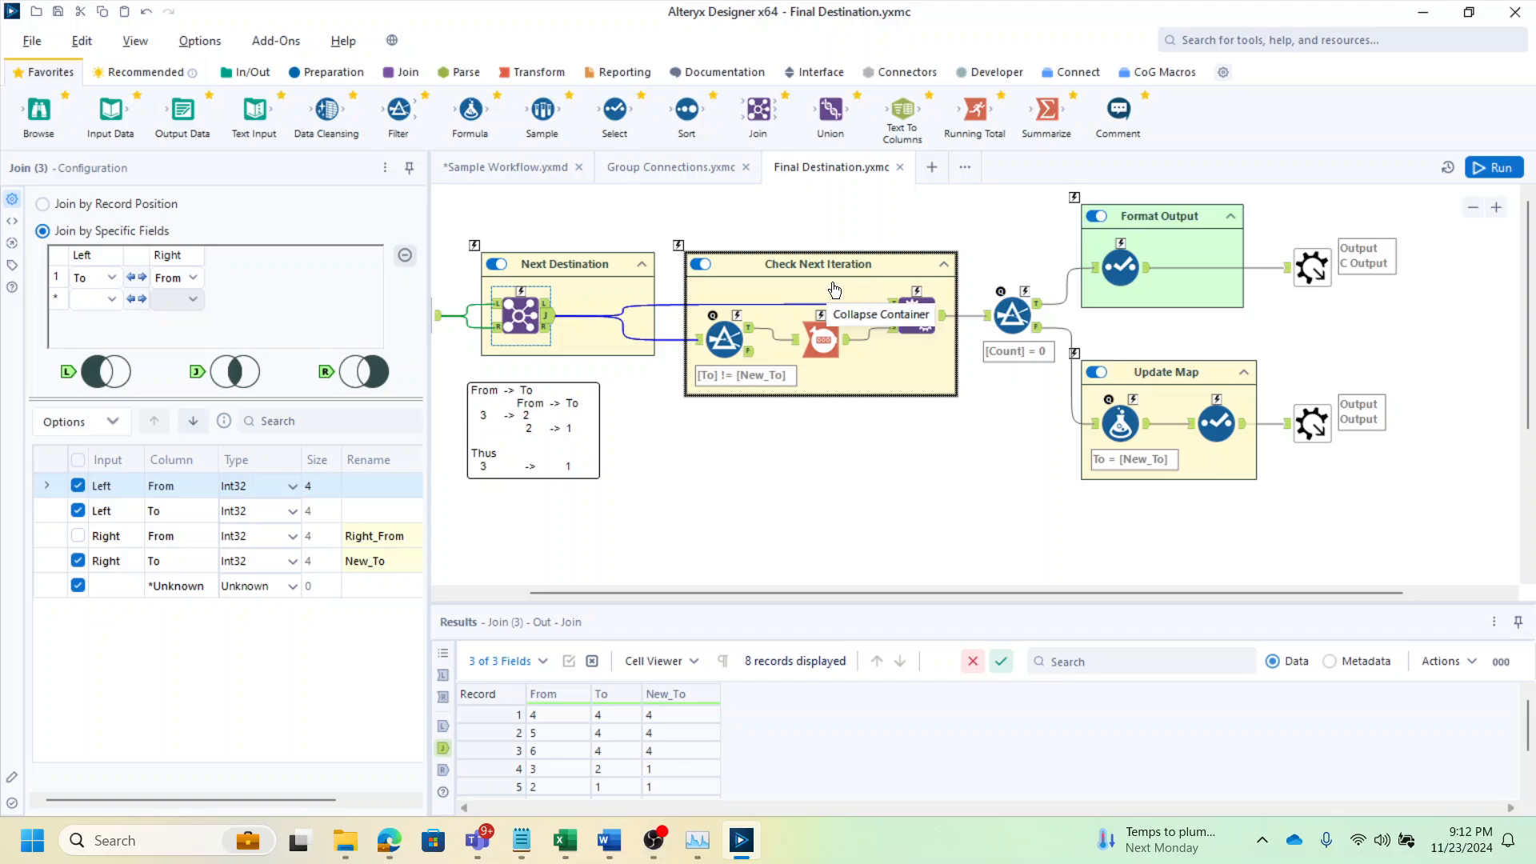
drag(817, 594, 754, 594)
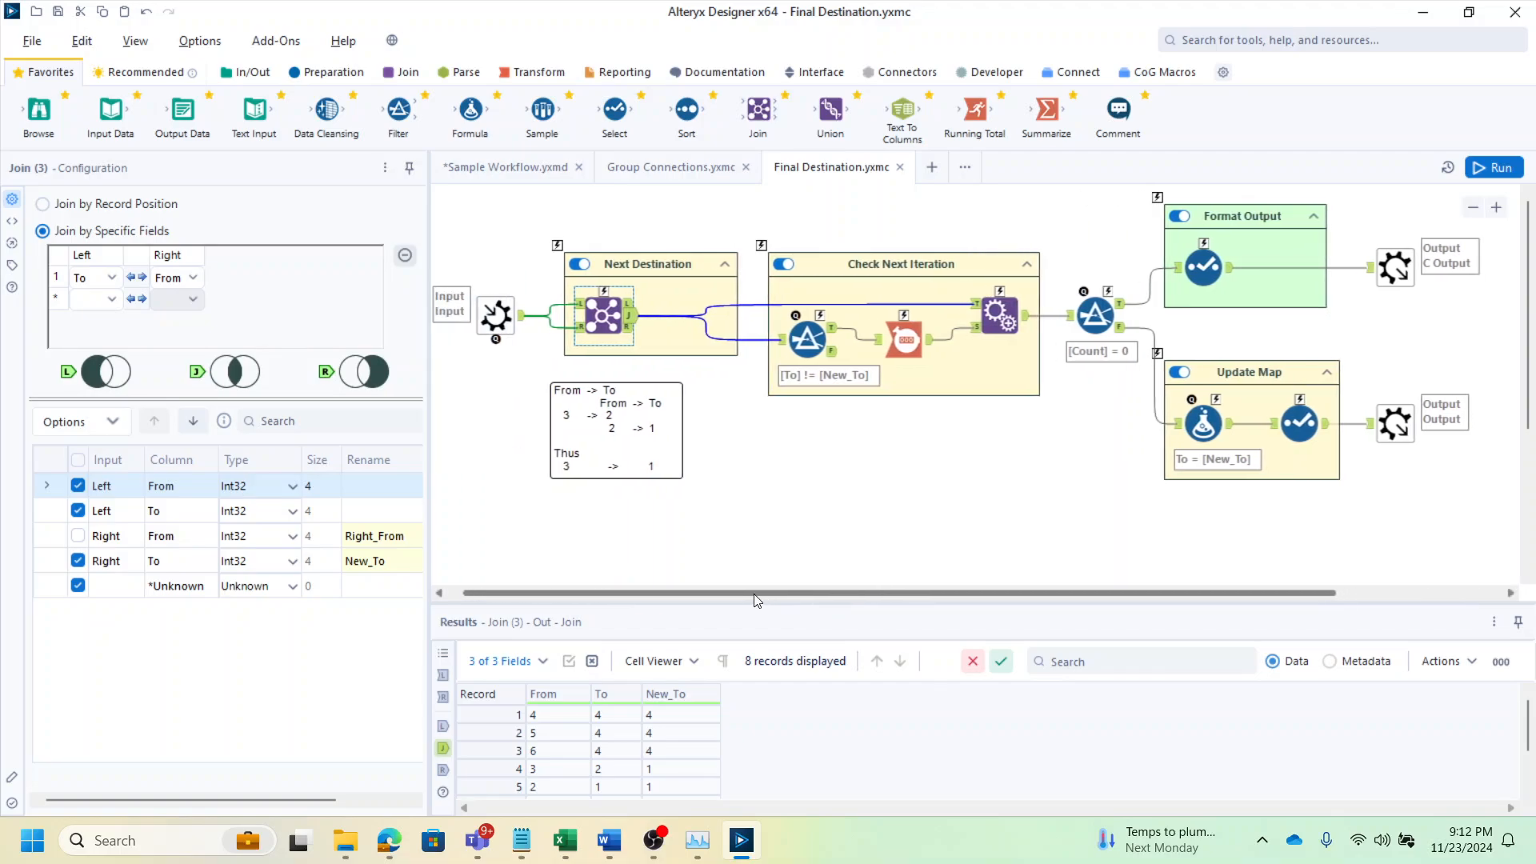
click(520, 324)
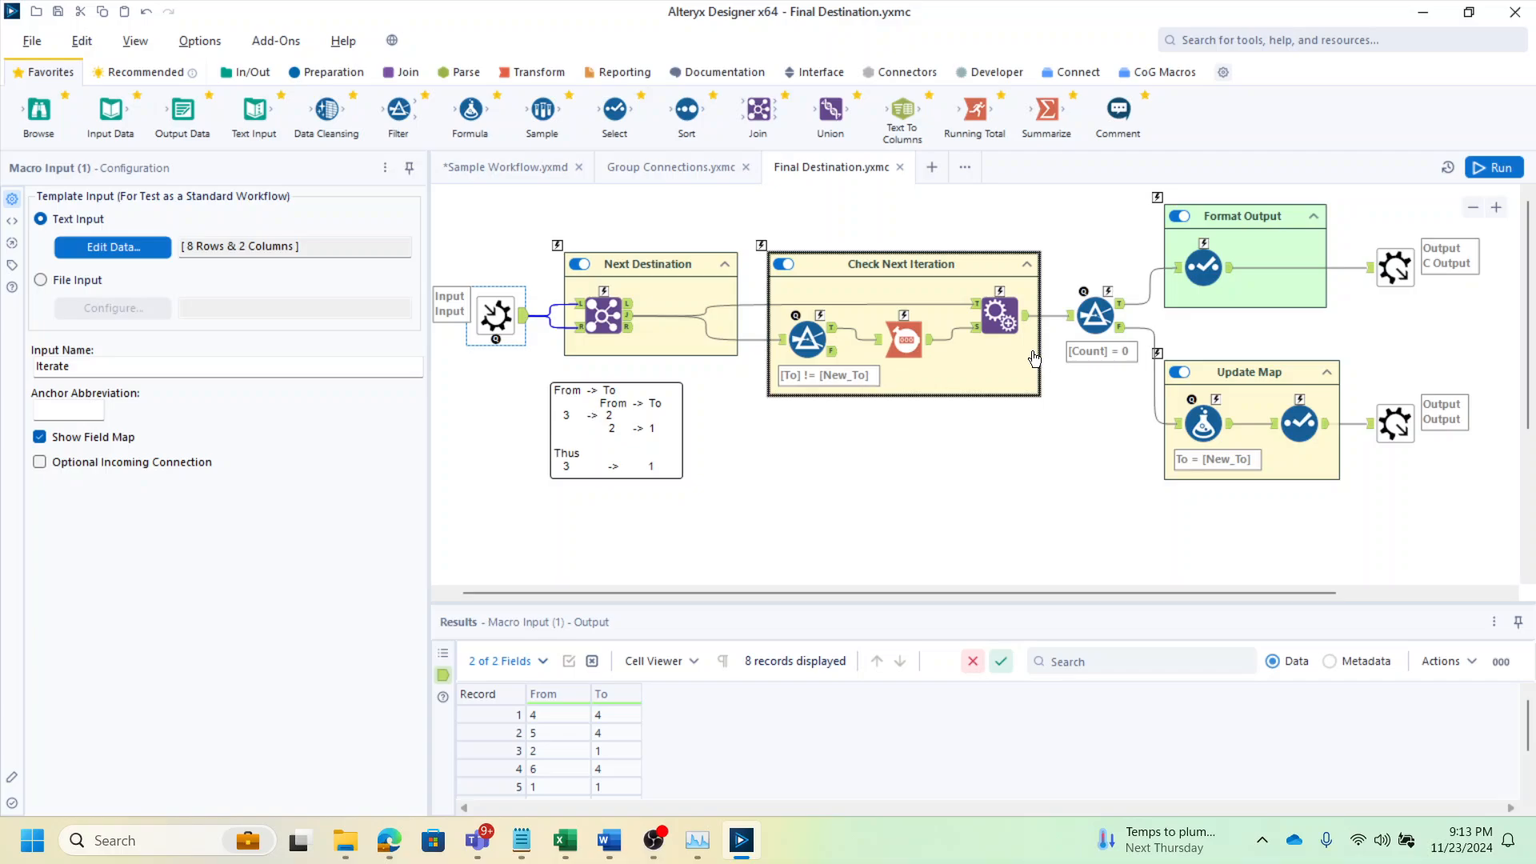
Examine the Filter, Count Records and Append Fields tools in Check Next Iteration and the Count = 0 filter's outputs
click(833, 327)
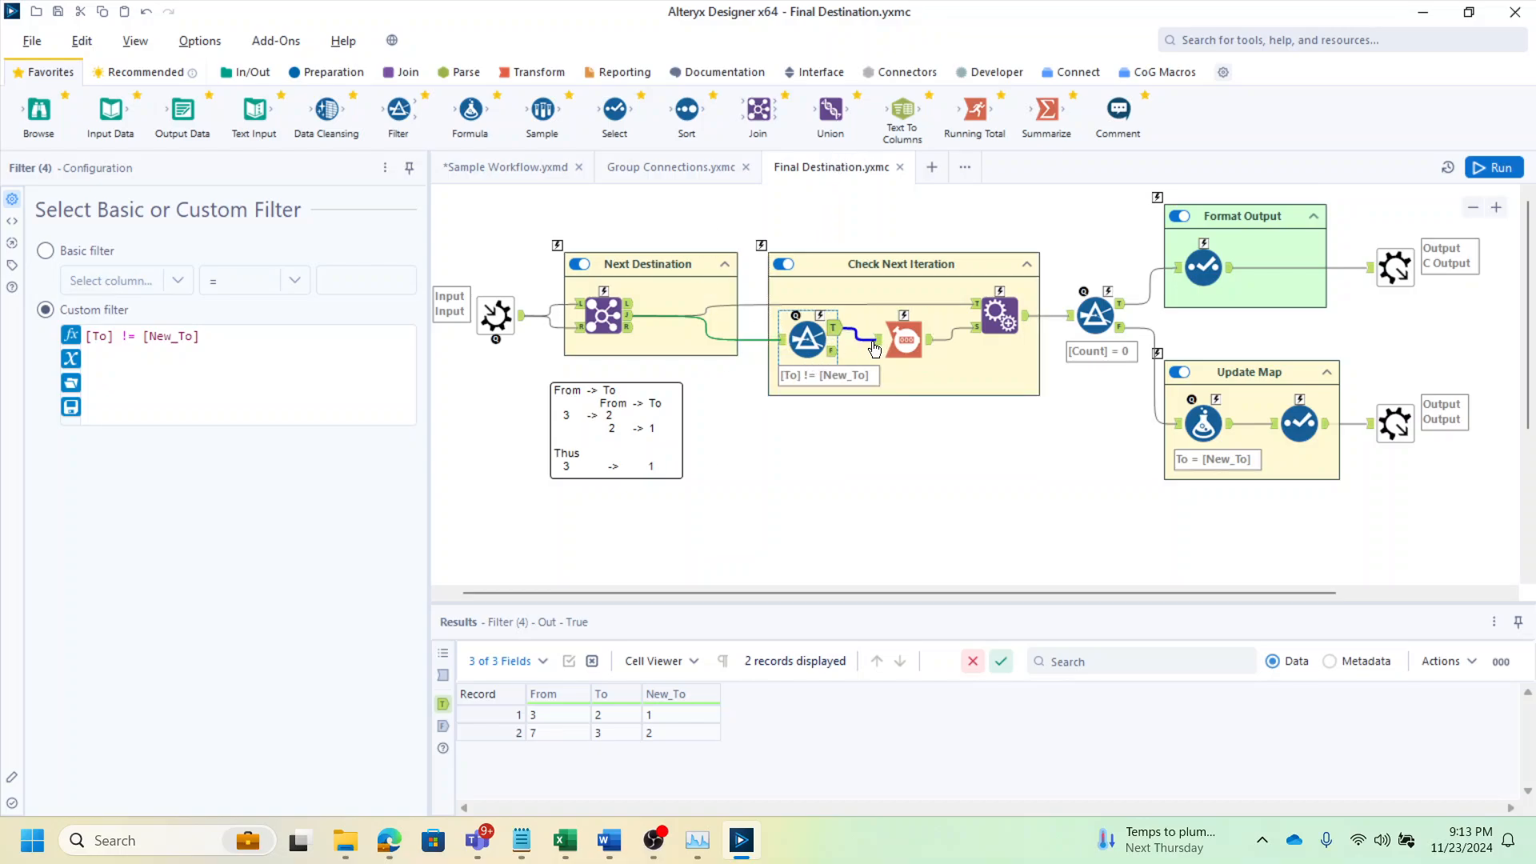
click(930, 342)
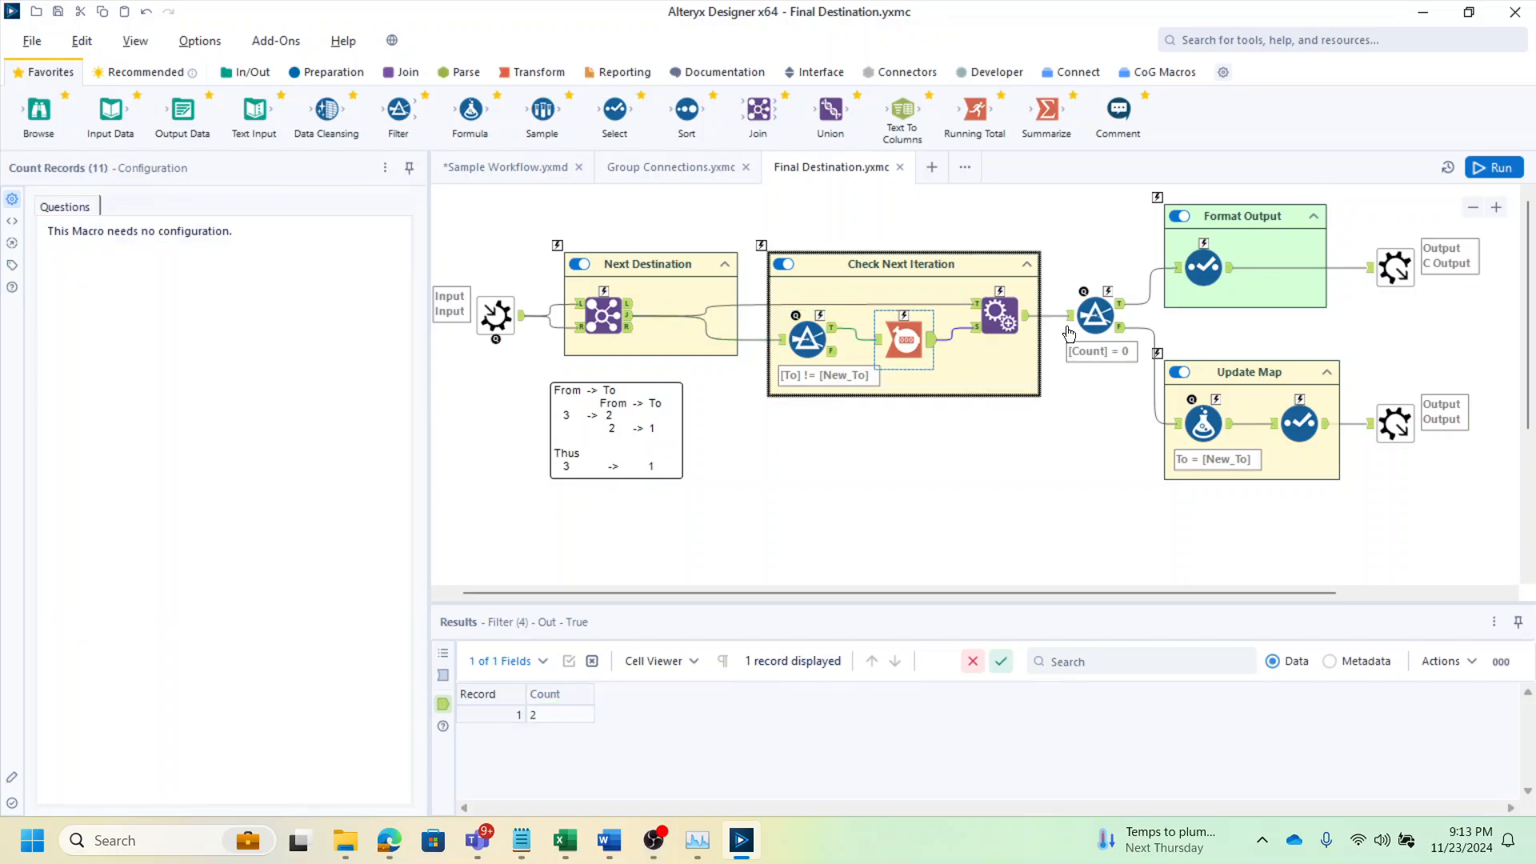
click(1007, 323)
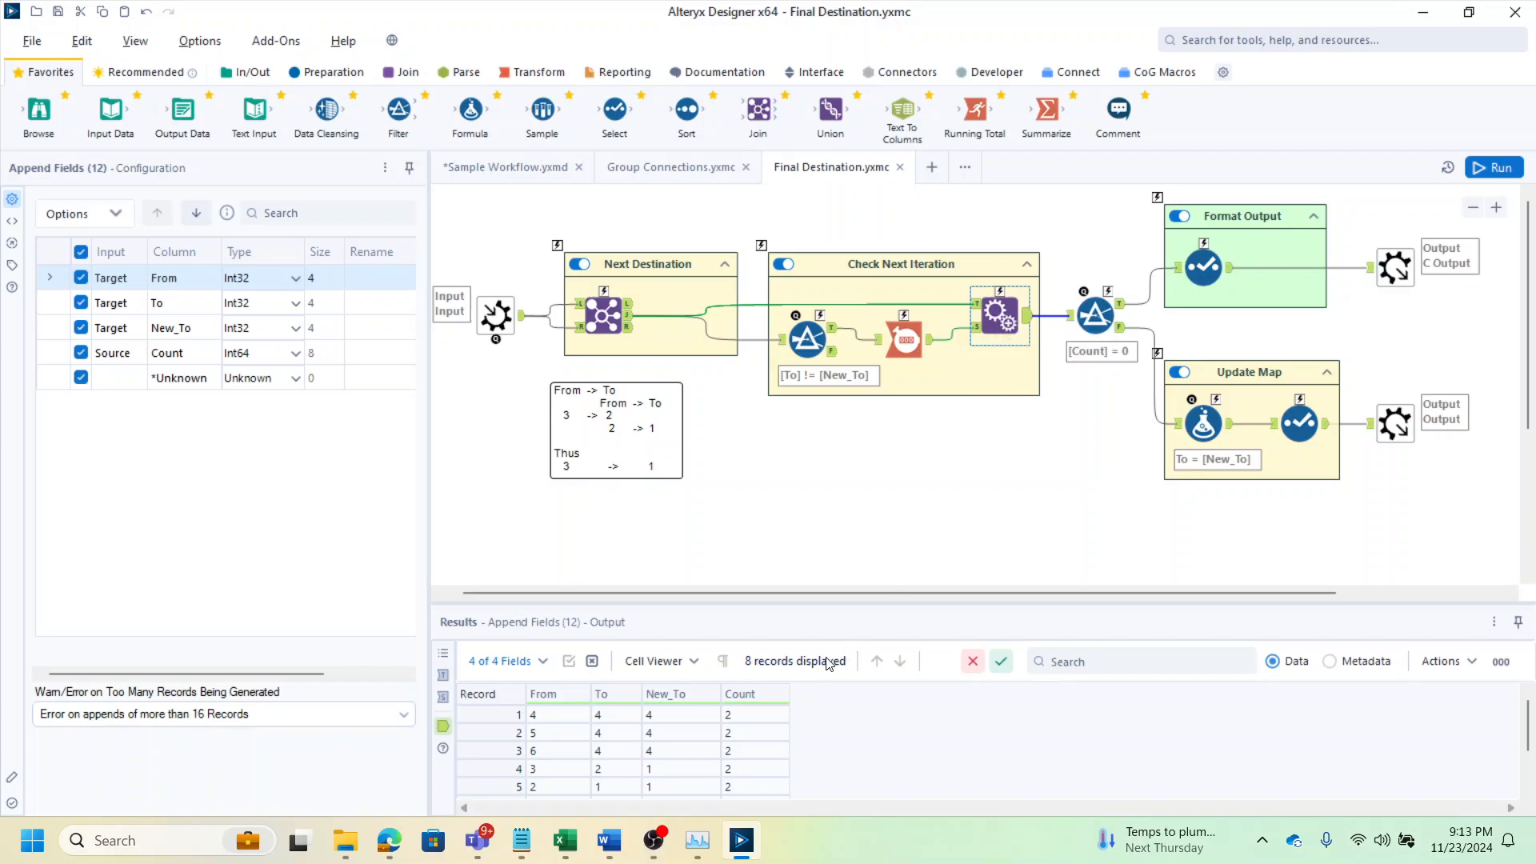
click(757, 717)
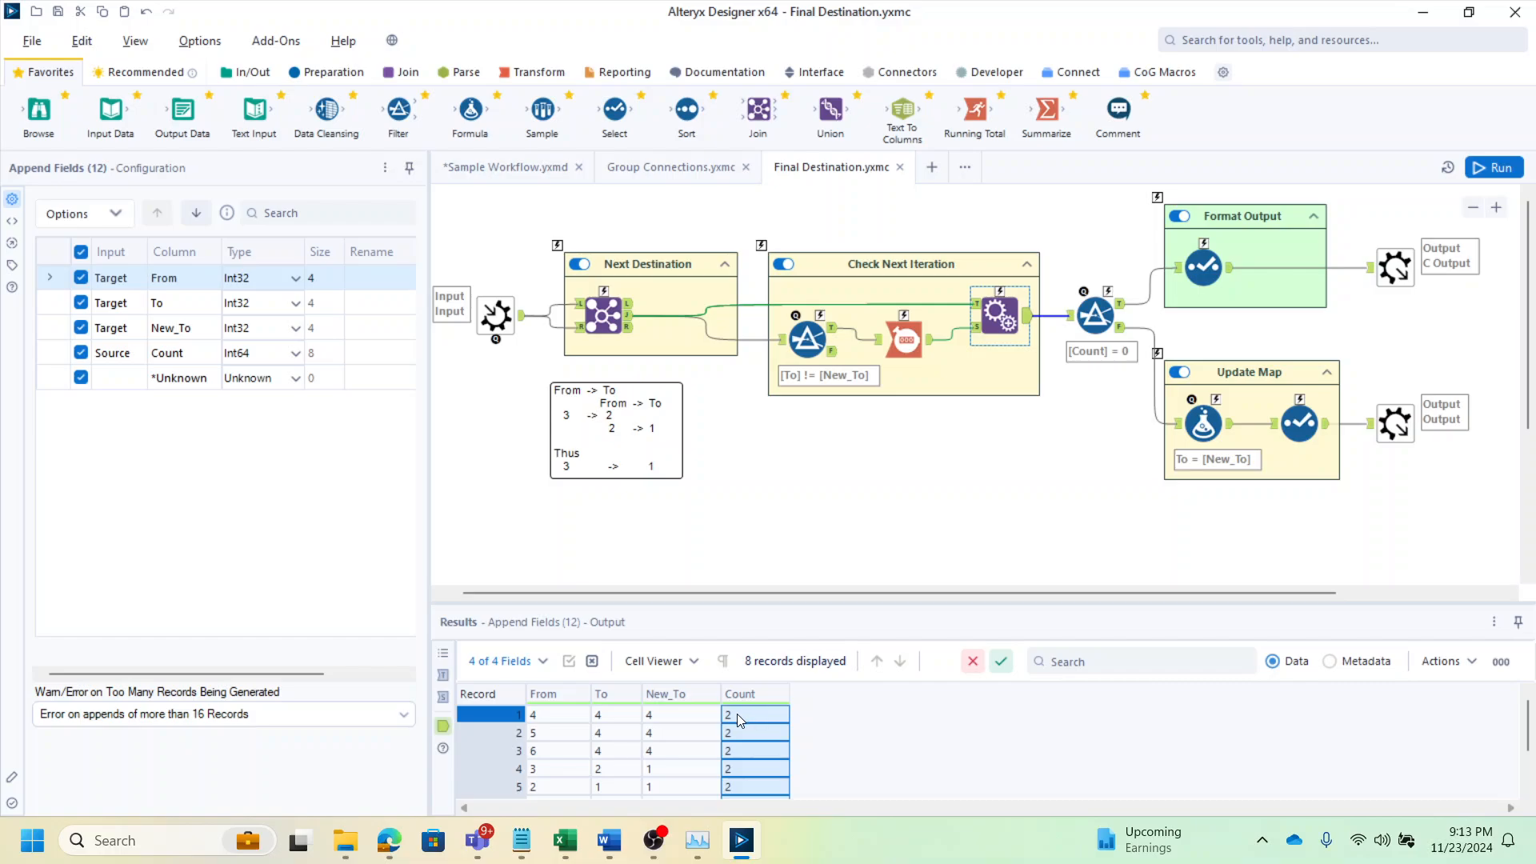
scroll(737, 714, down, 1)
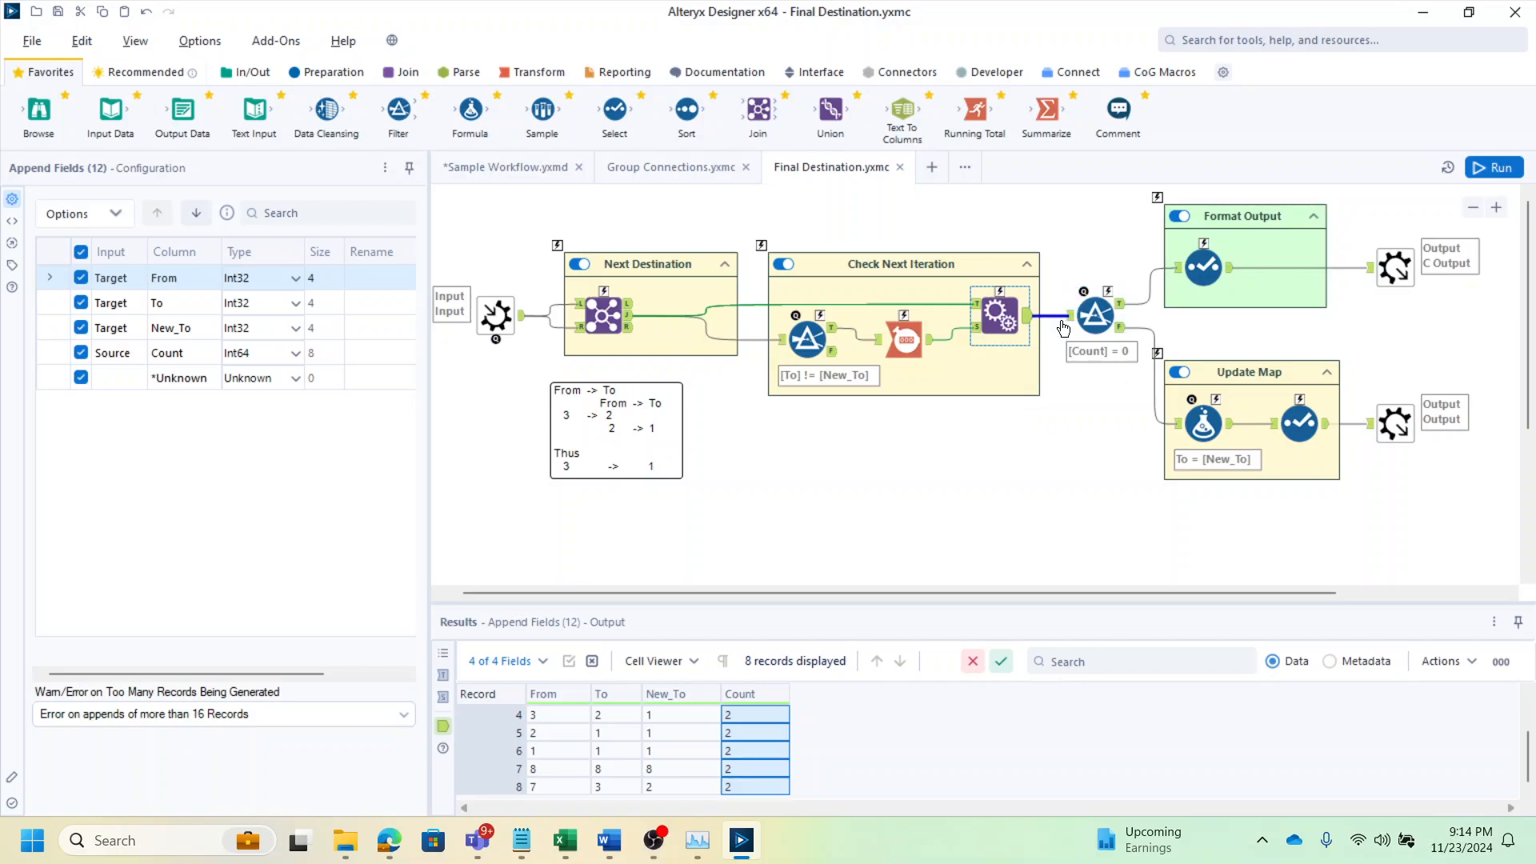
click(1105, 313)
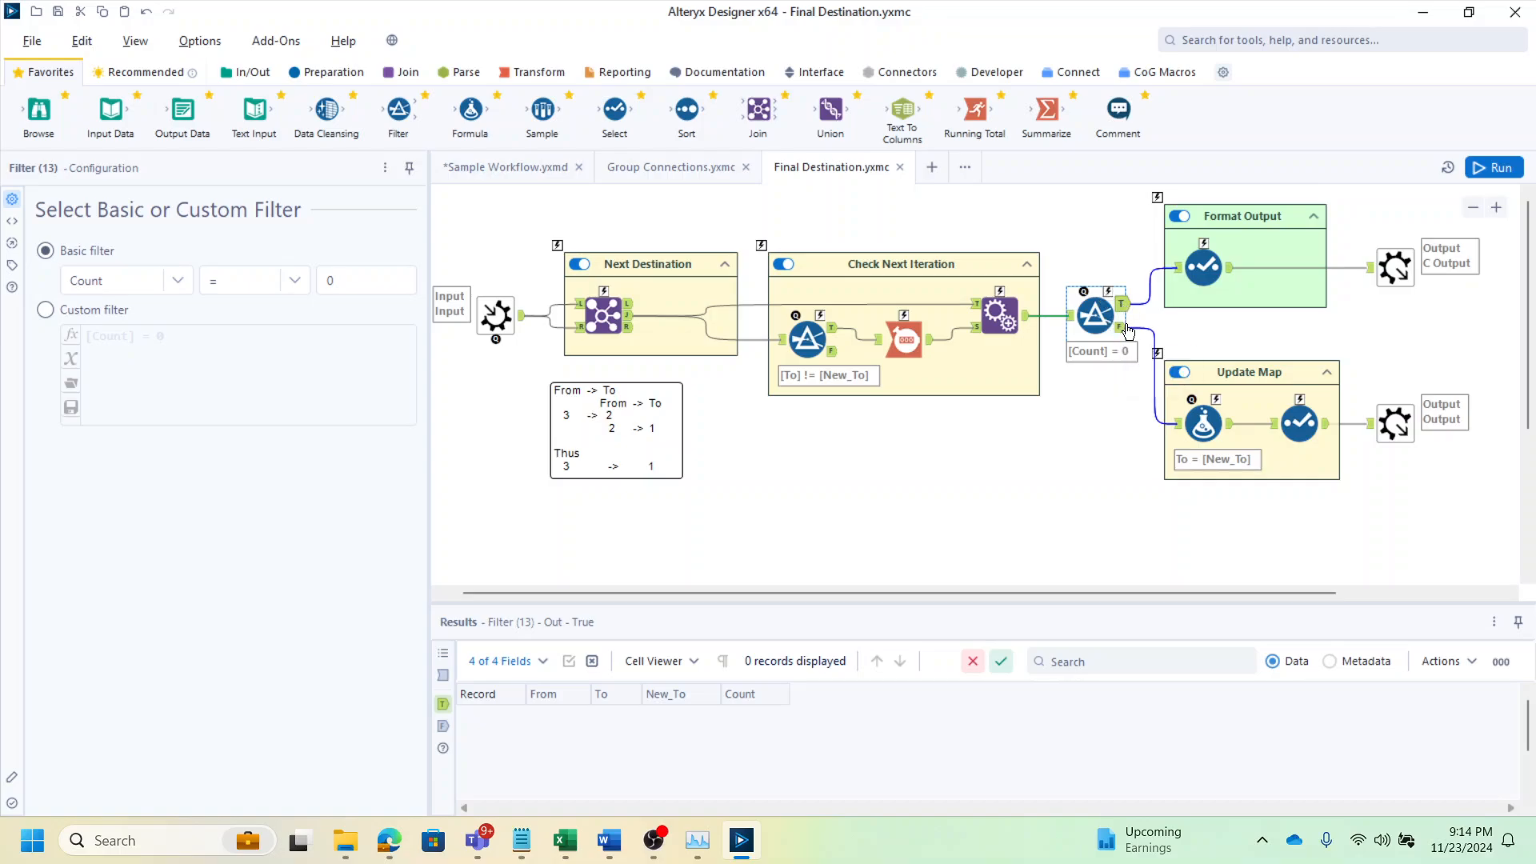
click(1121, 329)
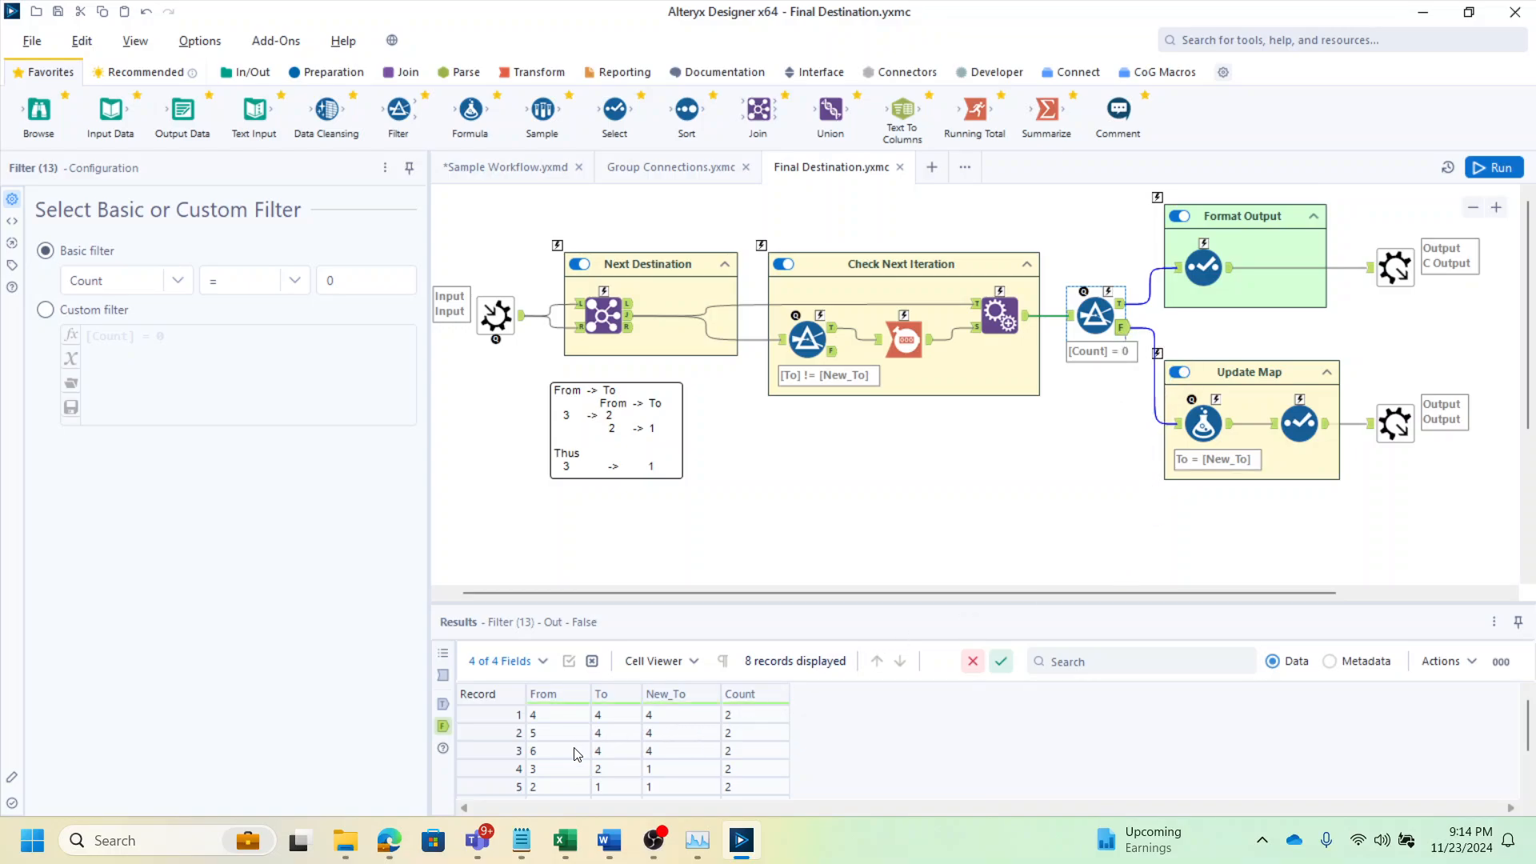
scroll(720, 756, down, 1)
Examine the Formula and Select tools in the Update Map container and the Complete macro output
click(1208, 426)
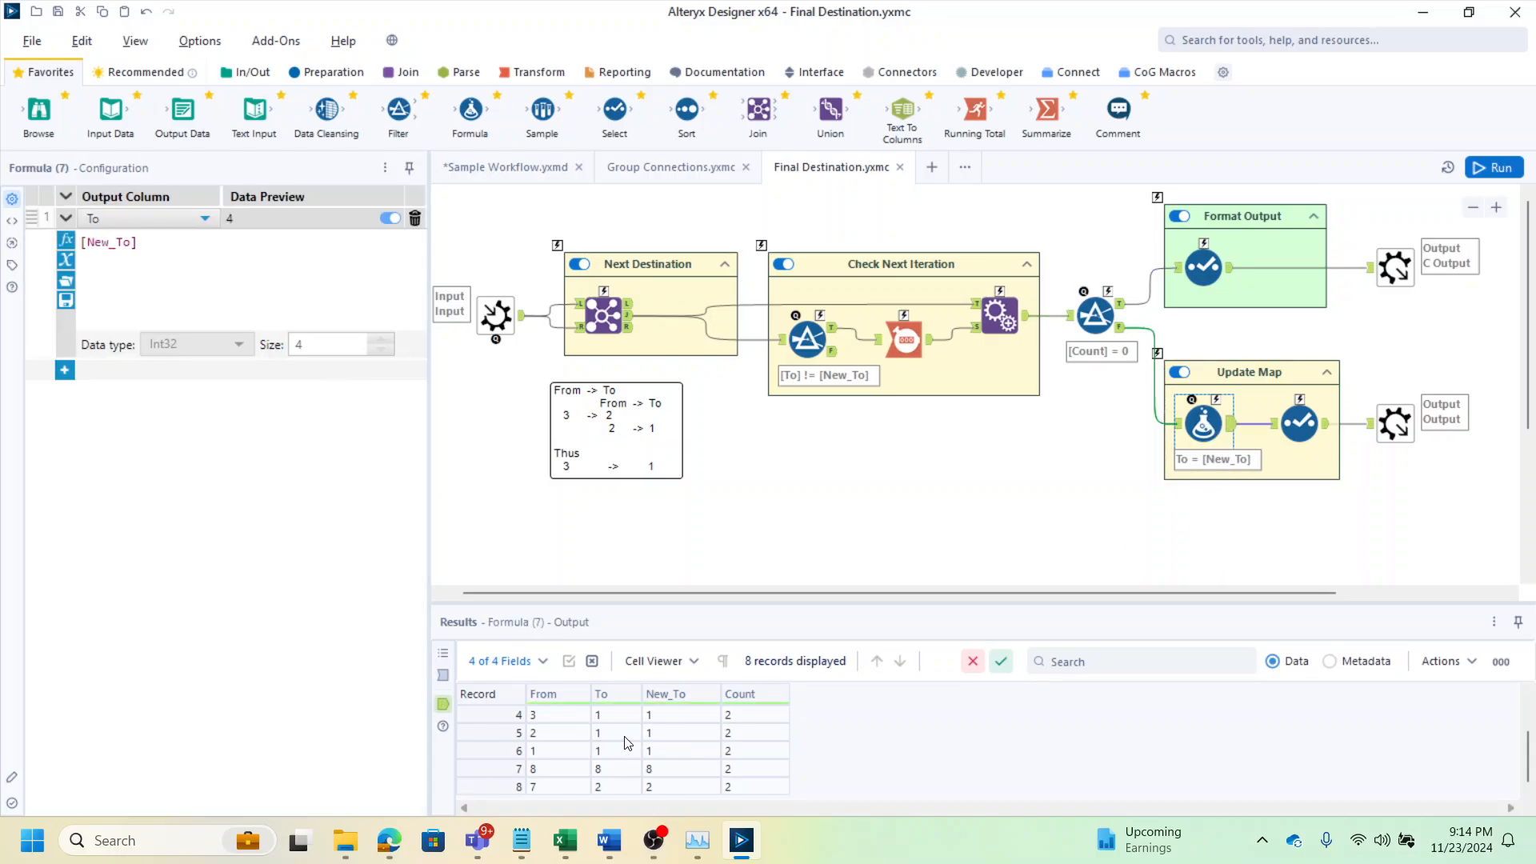
scroll(660, 748, up, 1)
scroll(619, 736, down, 1)
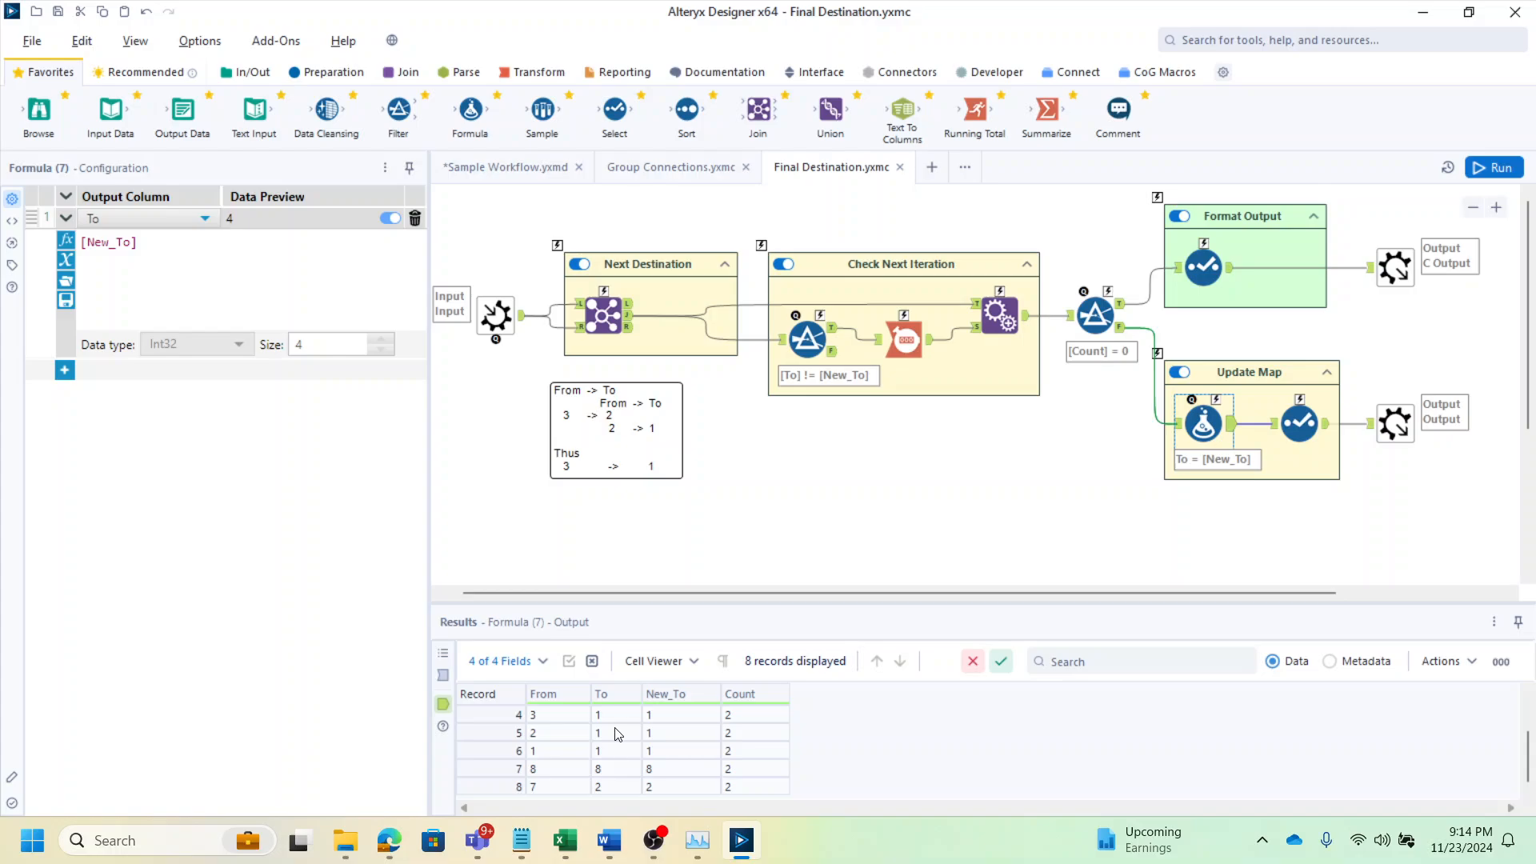
click(638, 772)
scroll(638, 772, up, 1)
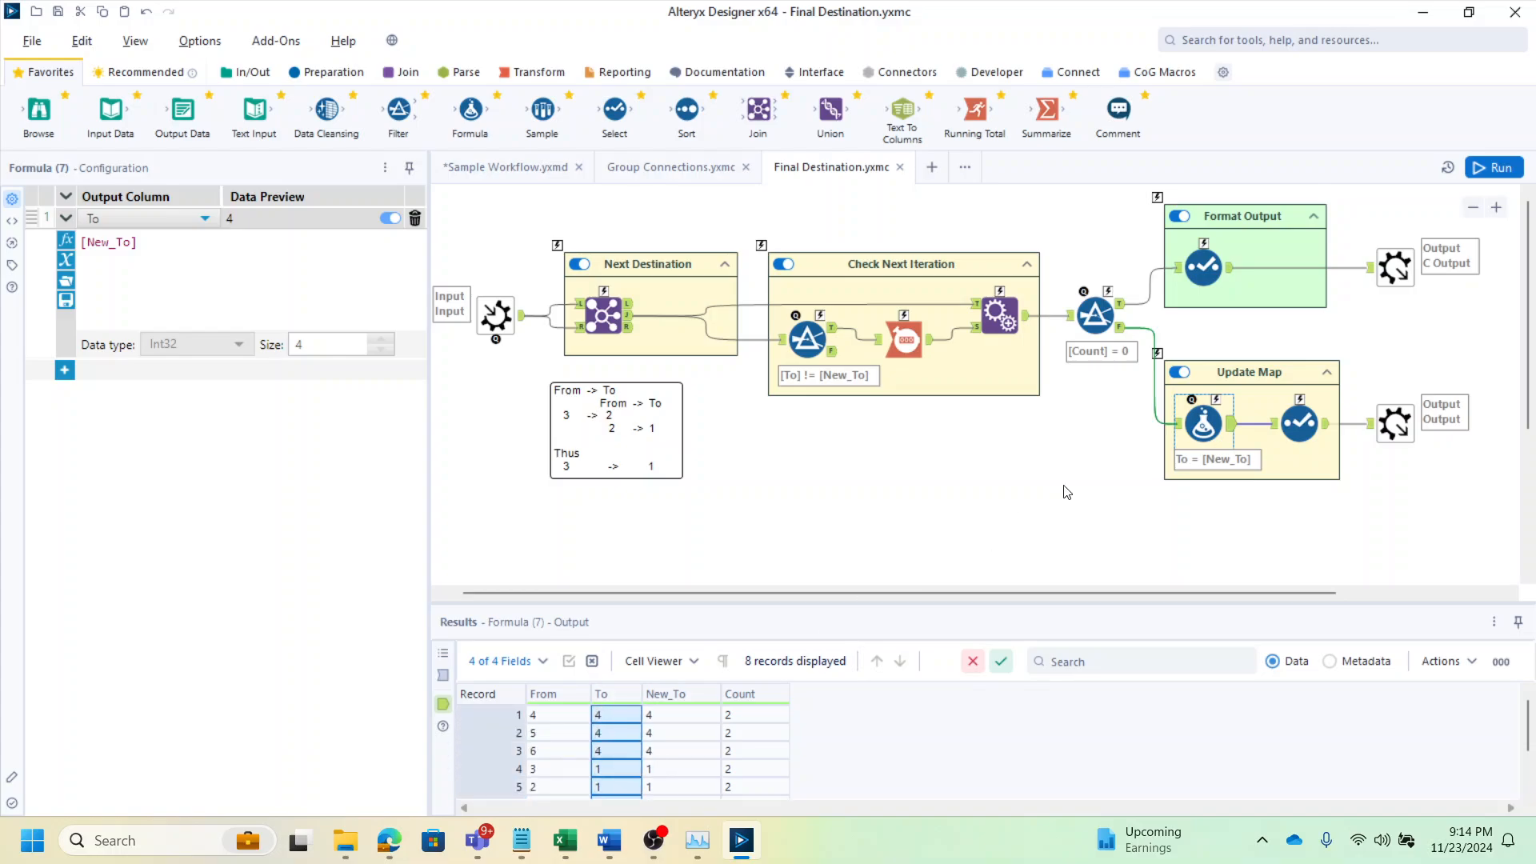
click(1324, 428)
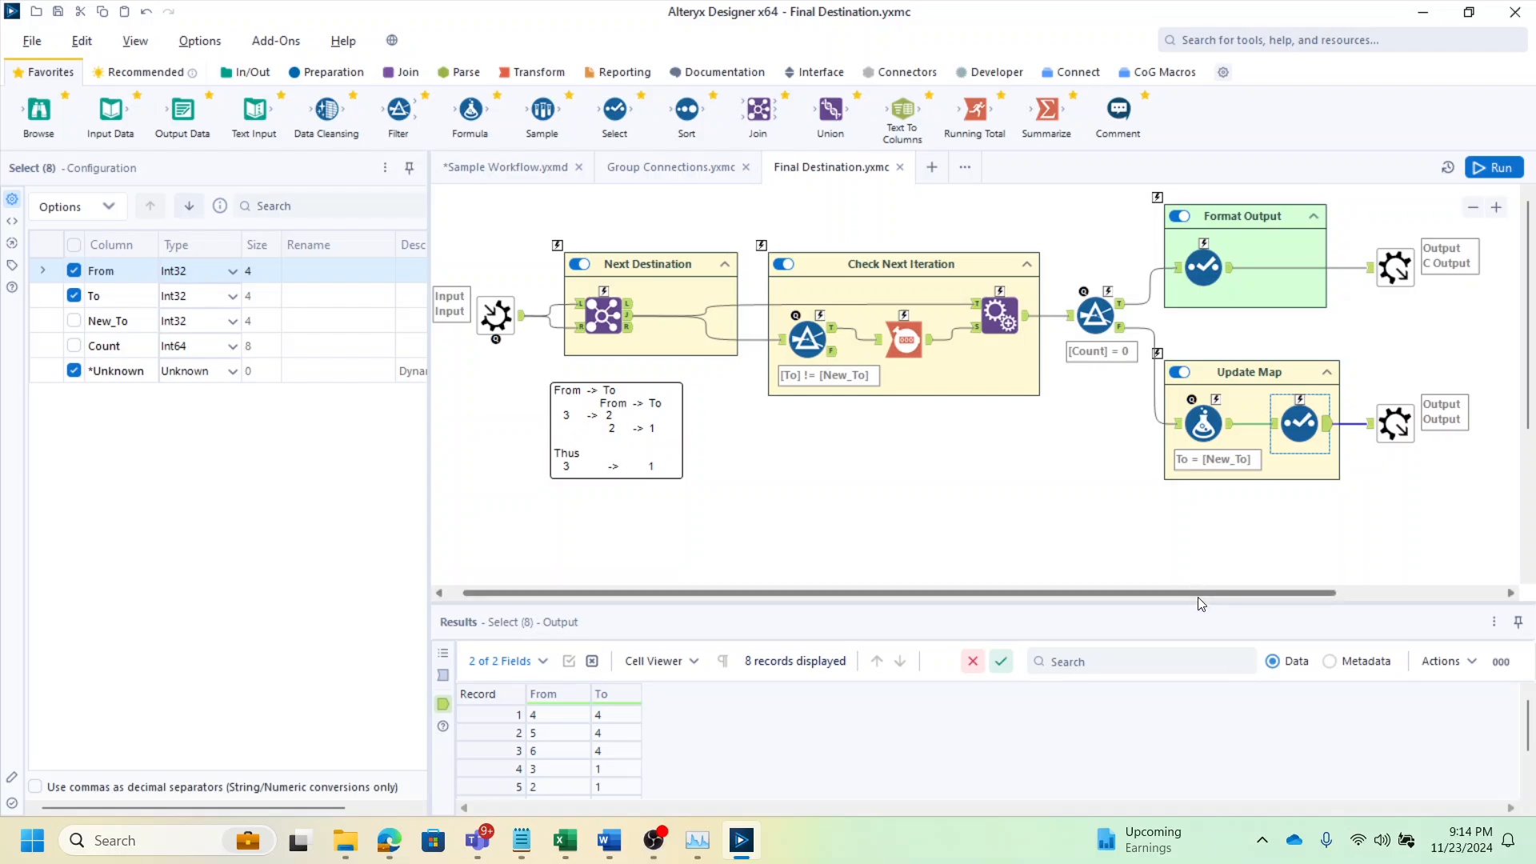
drag(1198, 594, 1153, 591)
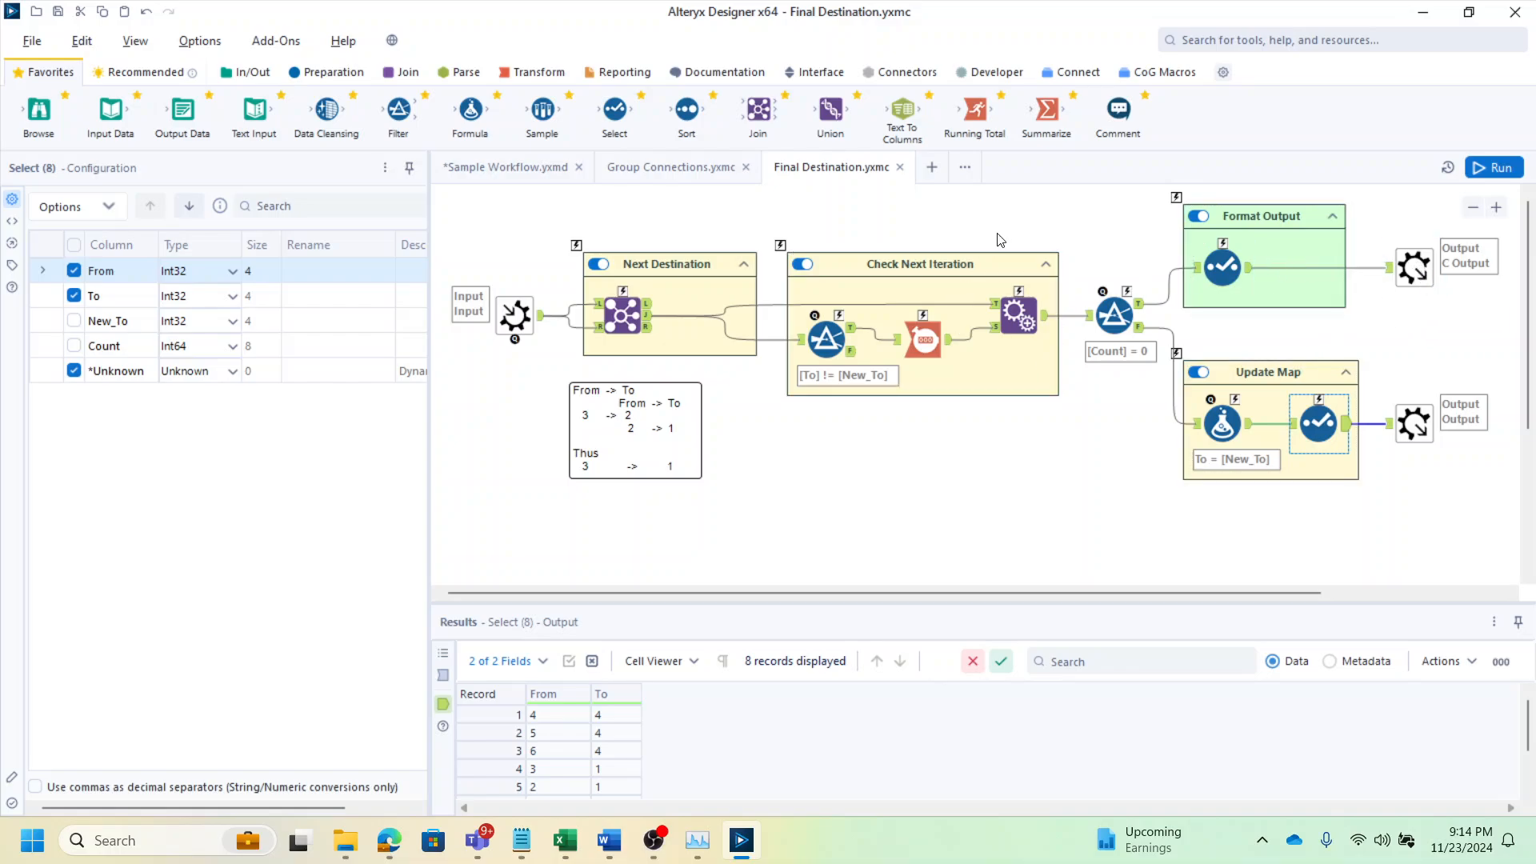
click(1413, 267)
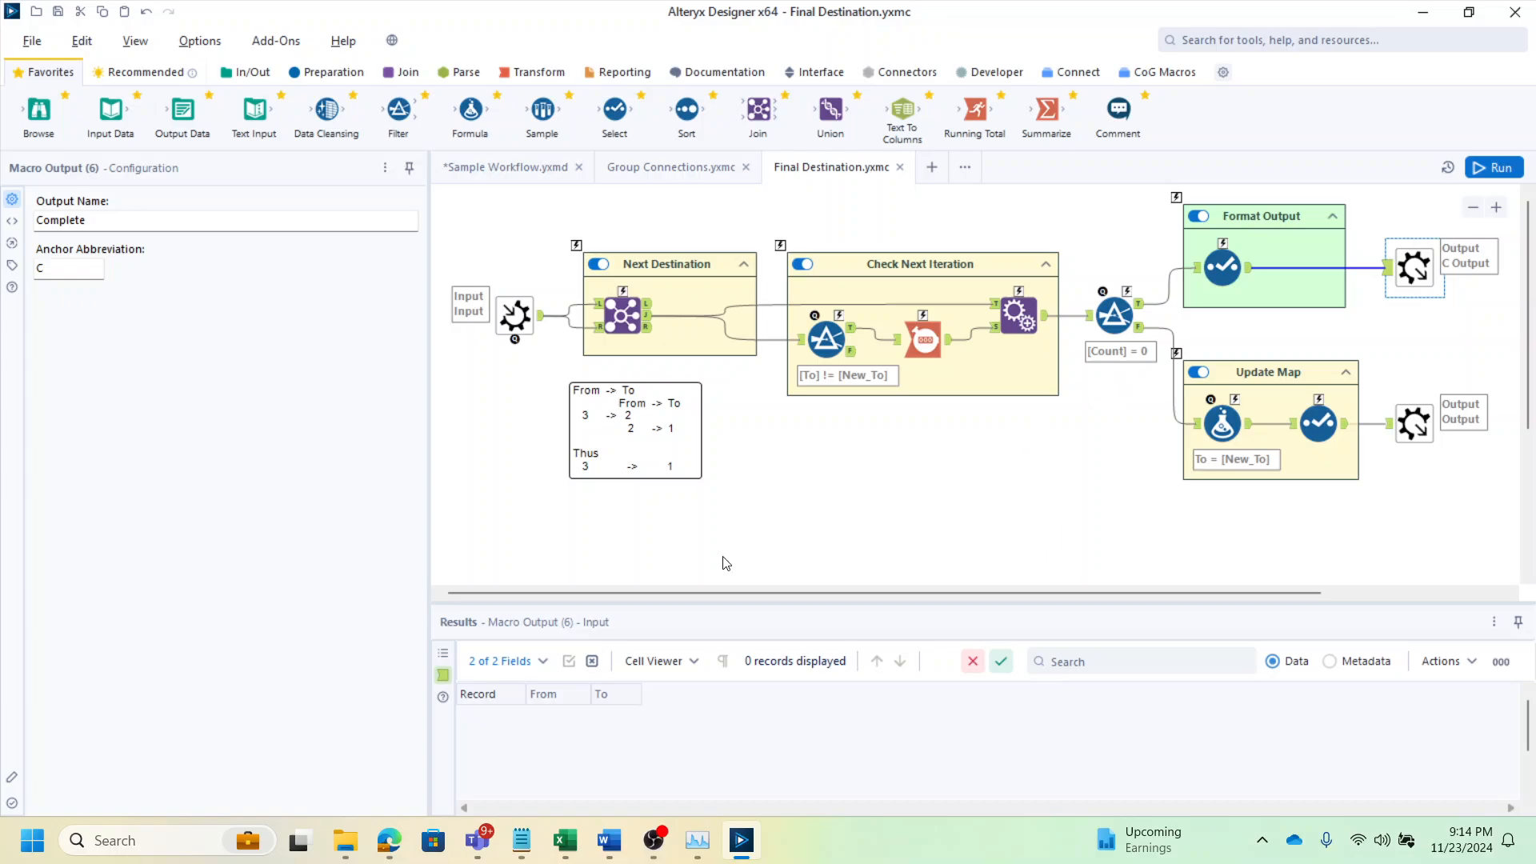
Return to the Group Connections tab and compare the Final Destination tool's output records with the Summarize output
click(661, 167)
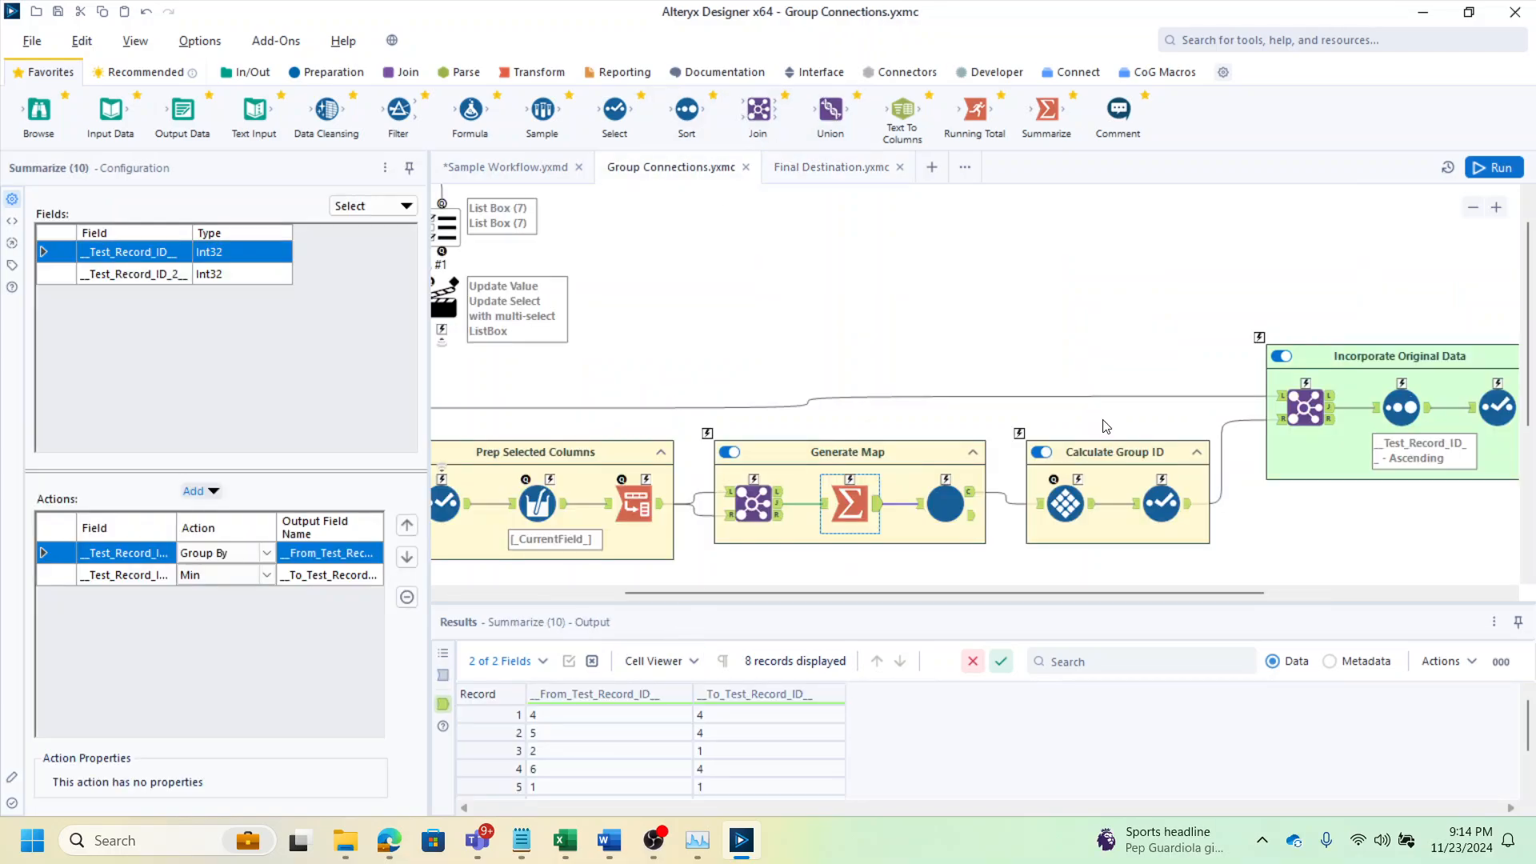
click(956, 504)
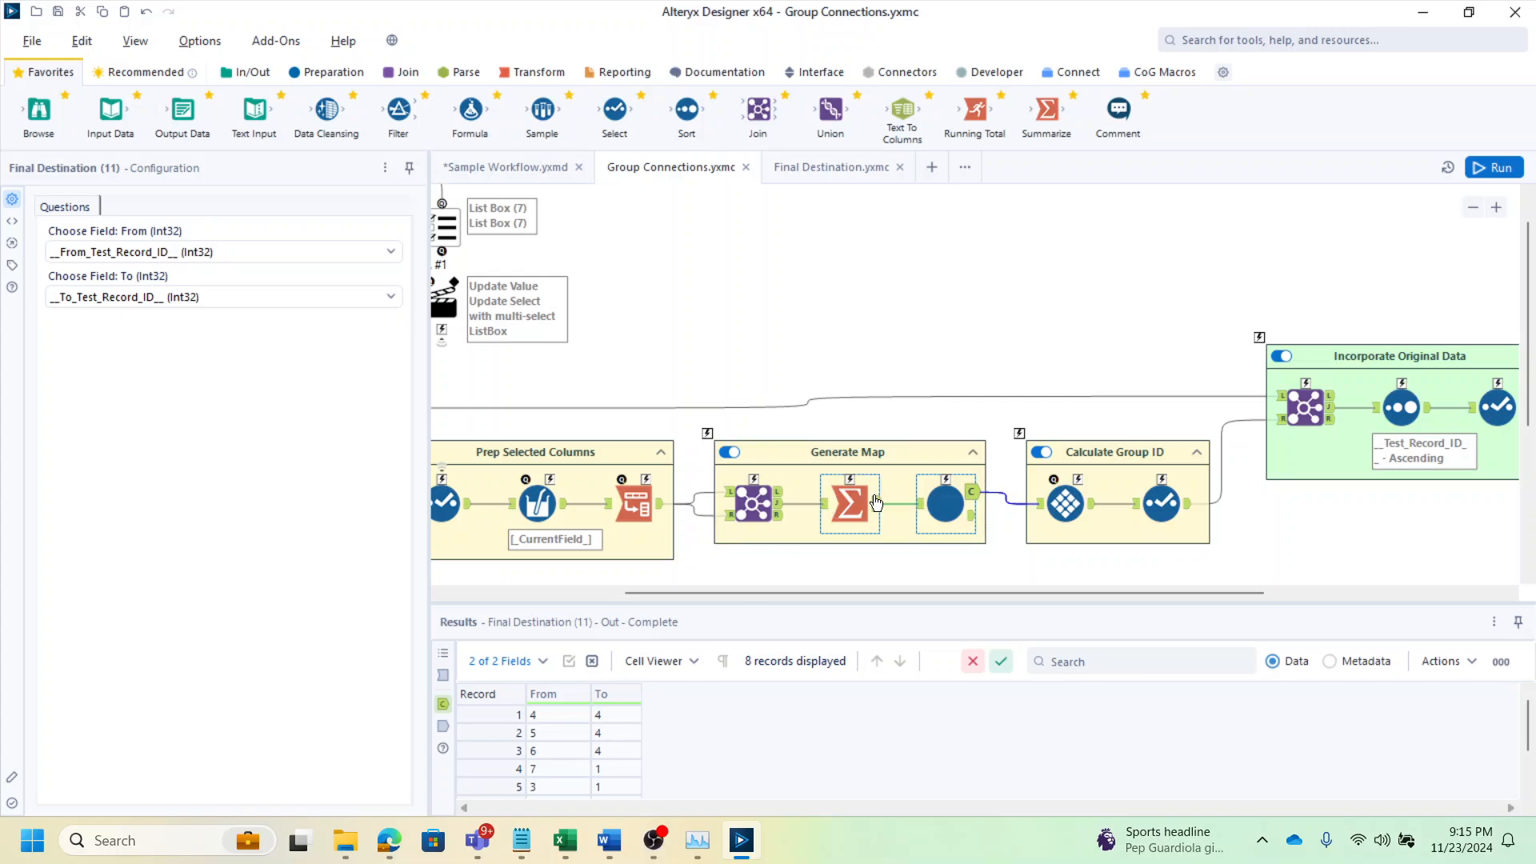
click(851, 504)
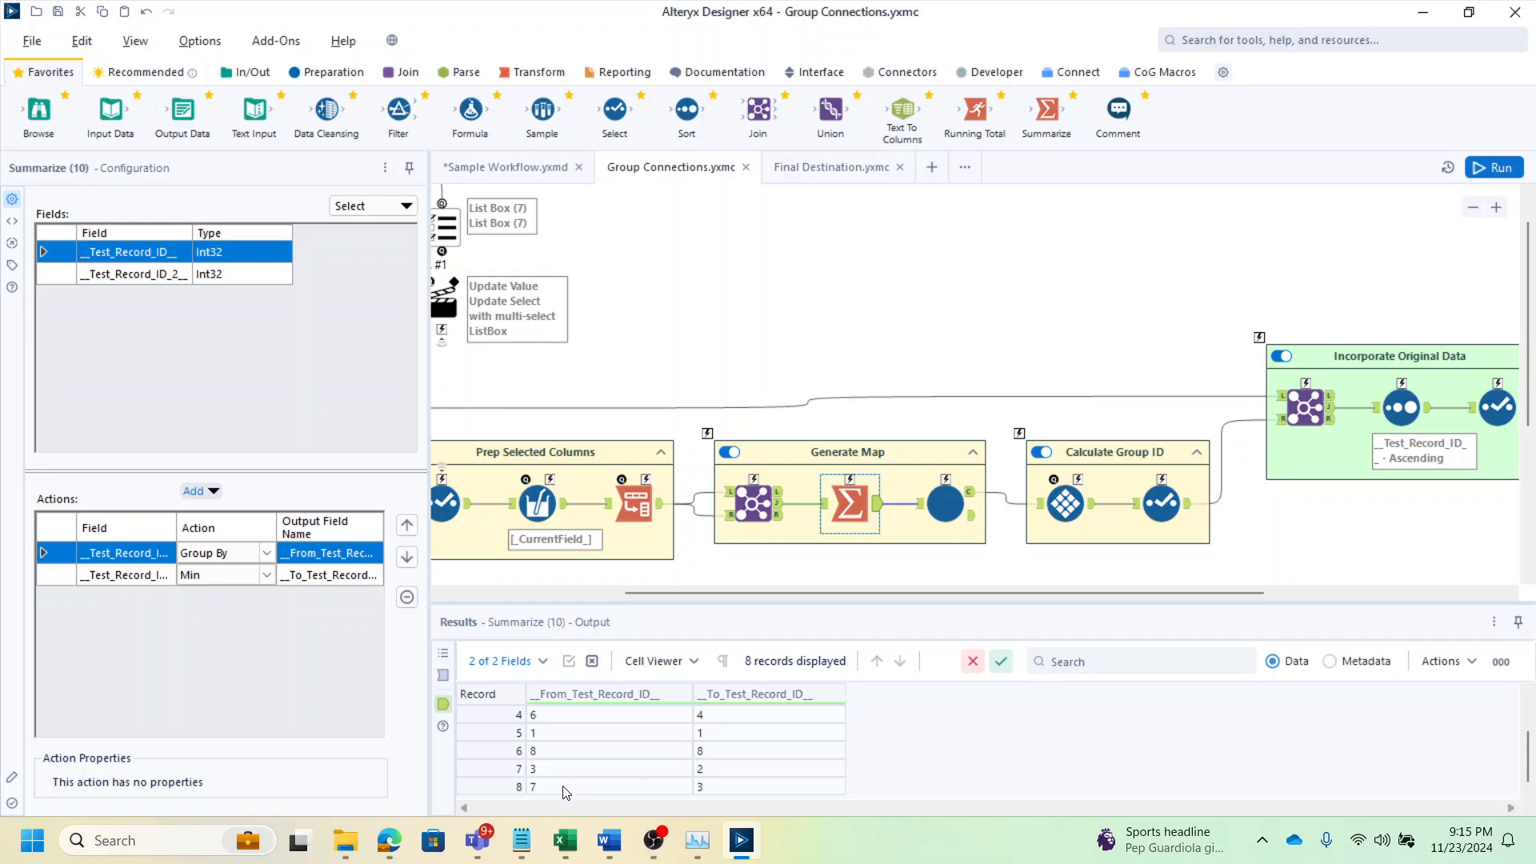
click(564, 791)
click(621, 770)
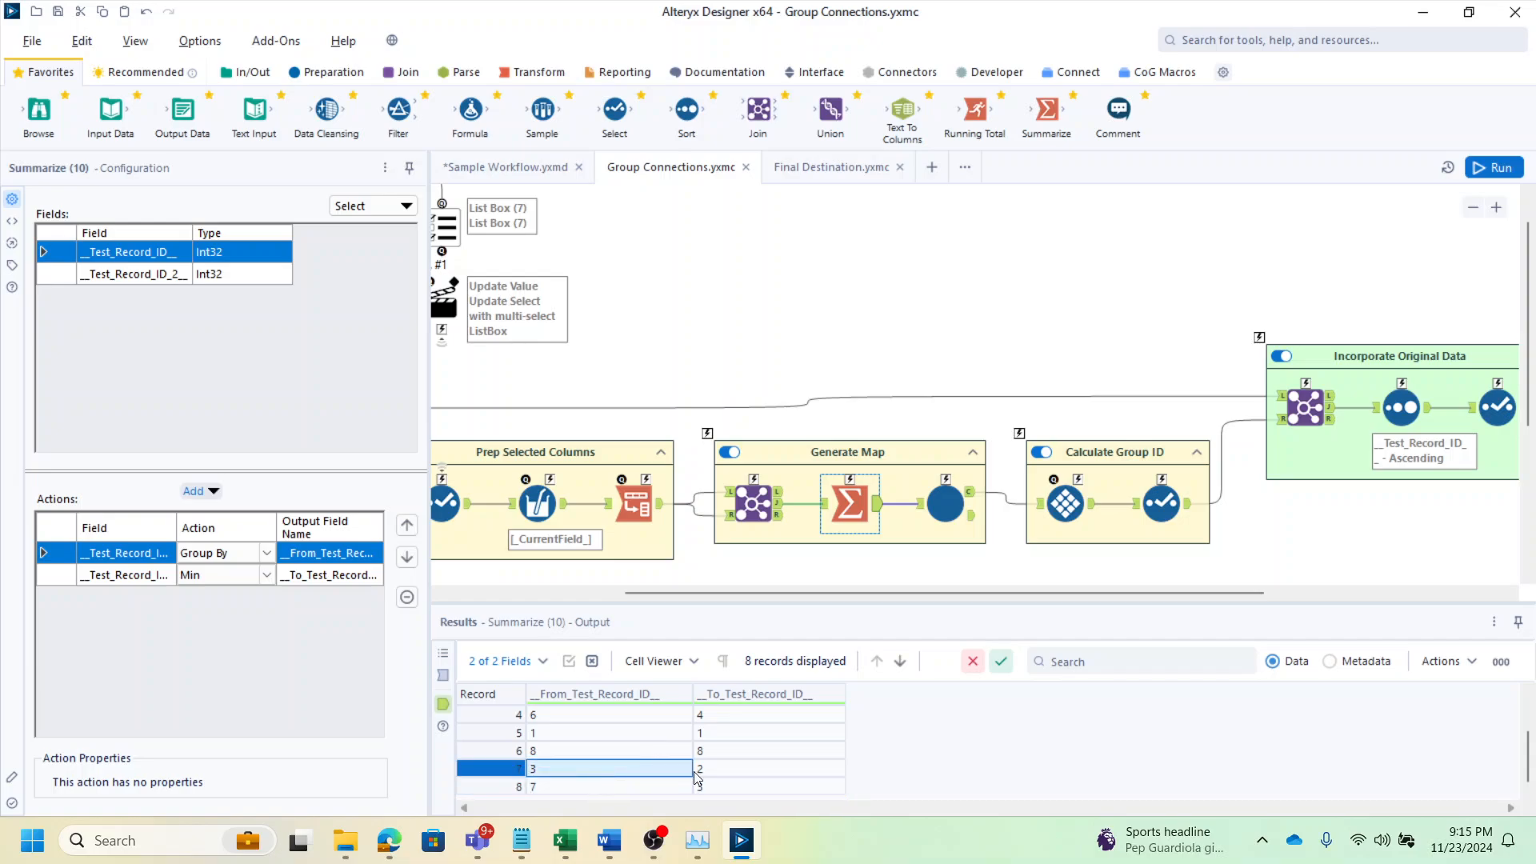
scroll(666, 760, up, 1)
click(724, 754)
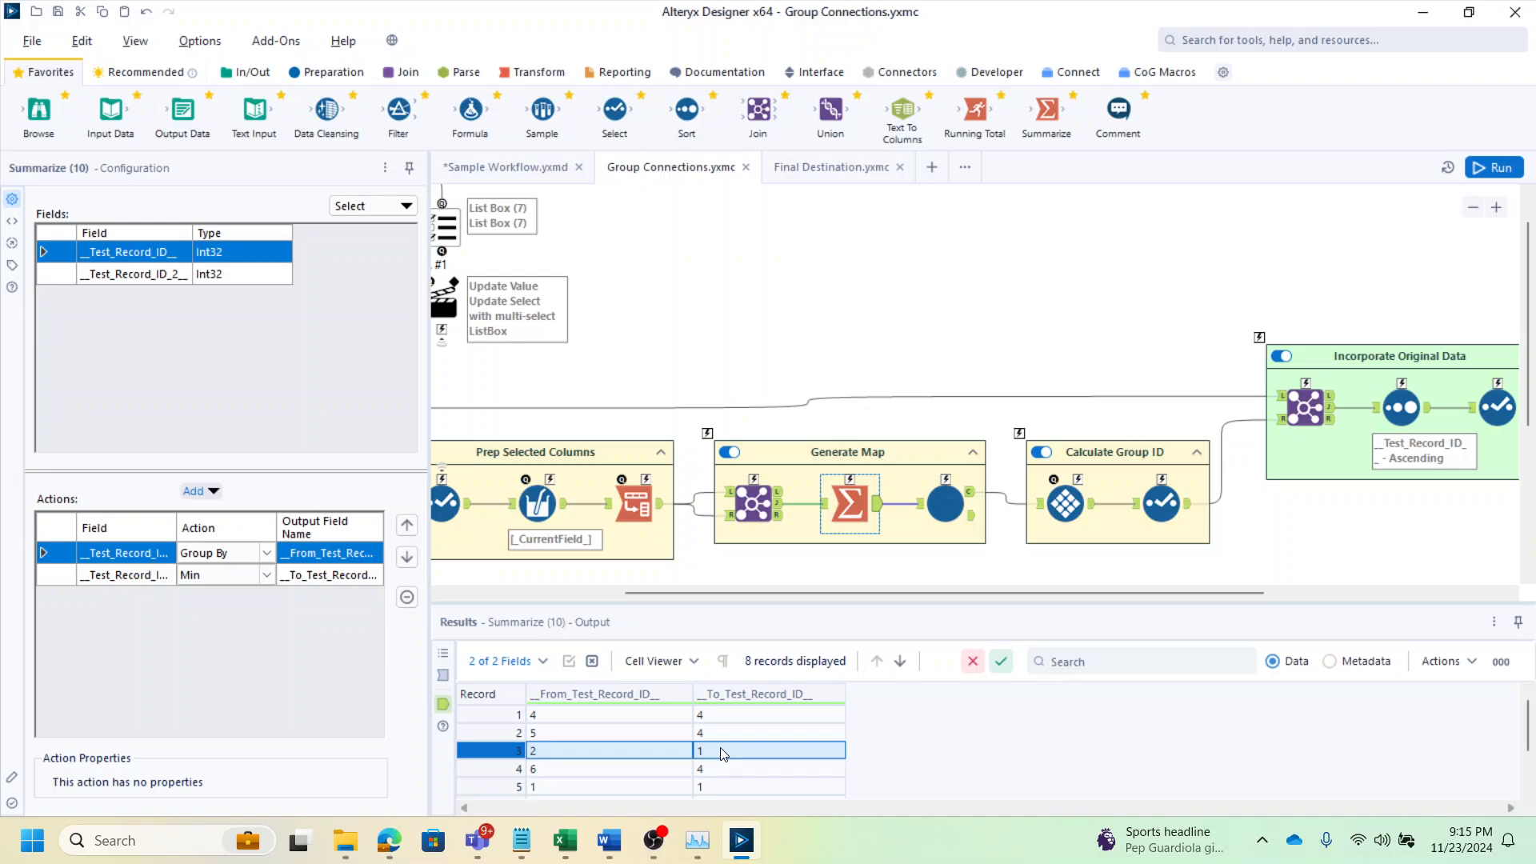
click(945, 503)
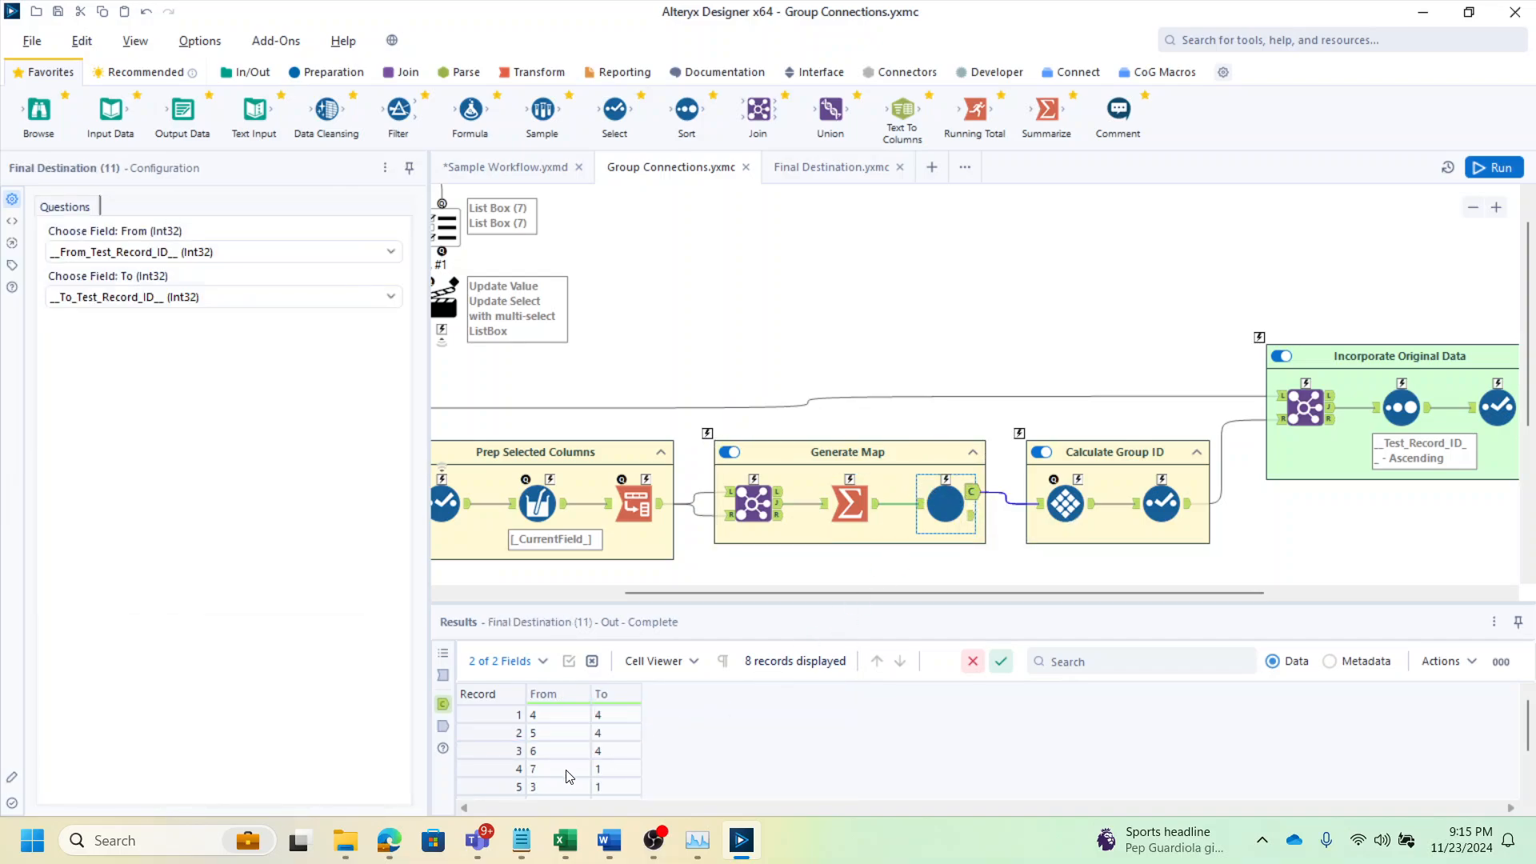
drag(564, 772, 620, 770)
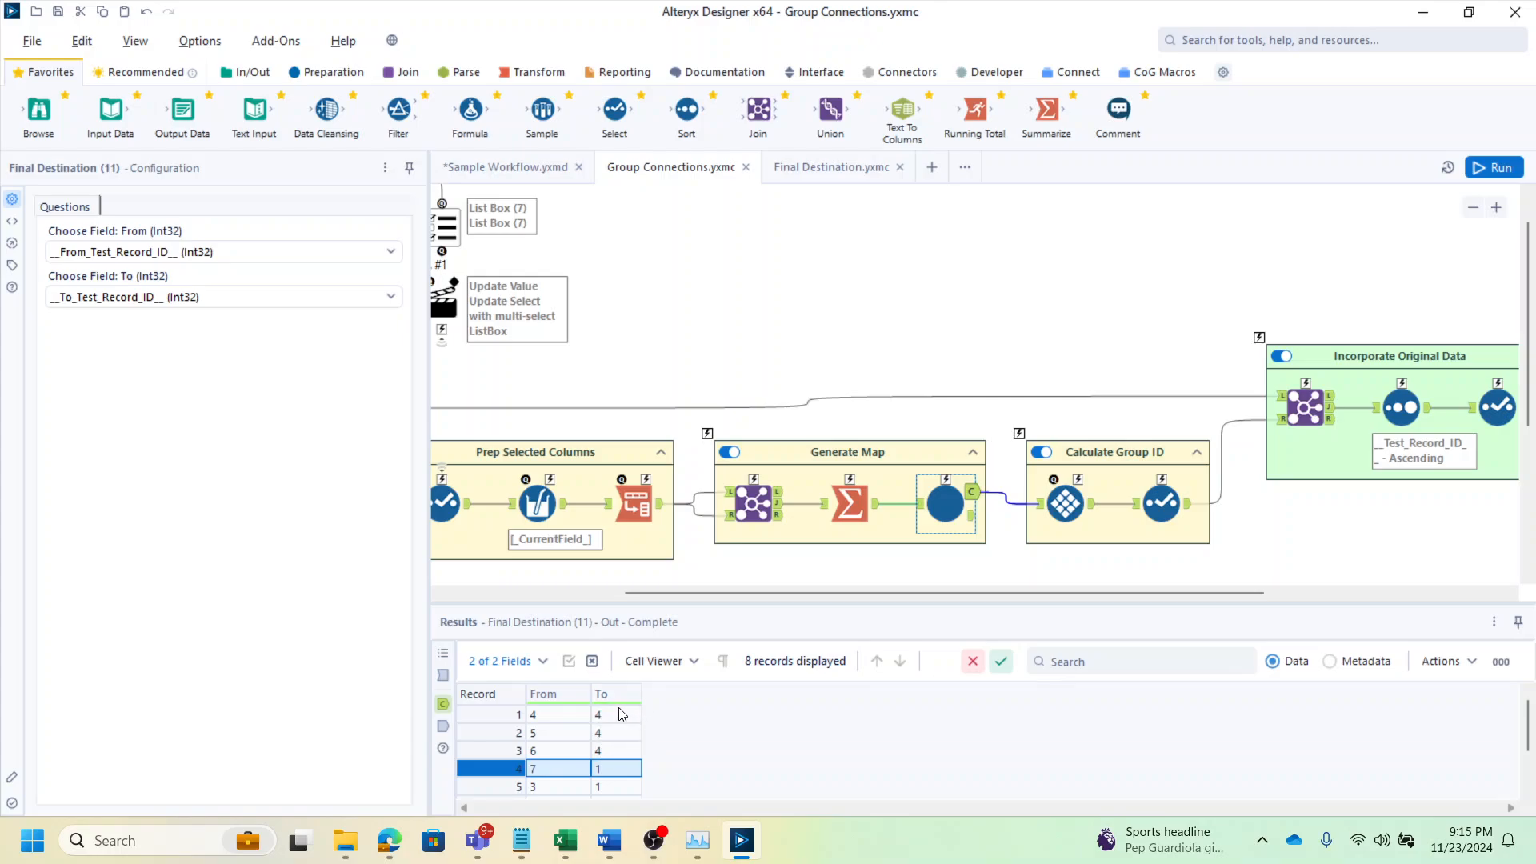
drag(613, 717, 549, 714)
scroll(615, 750, down, 1)
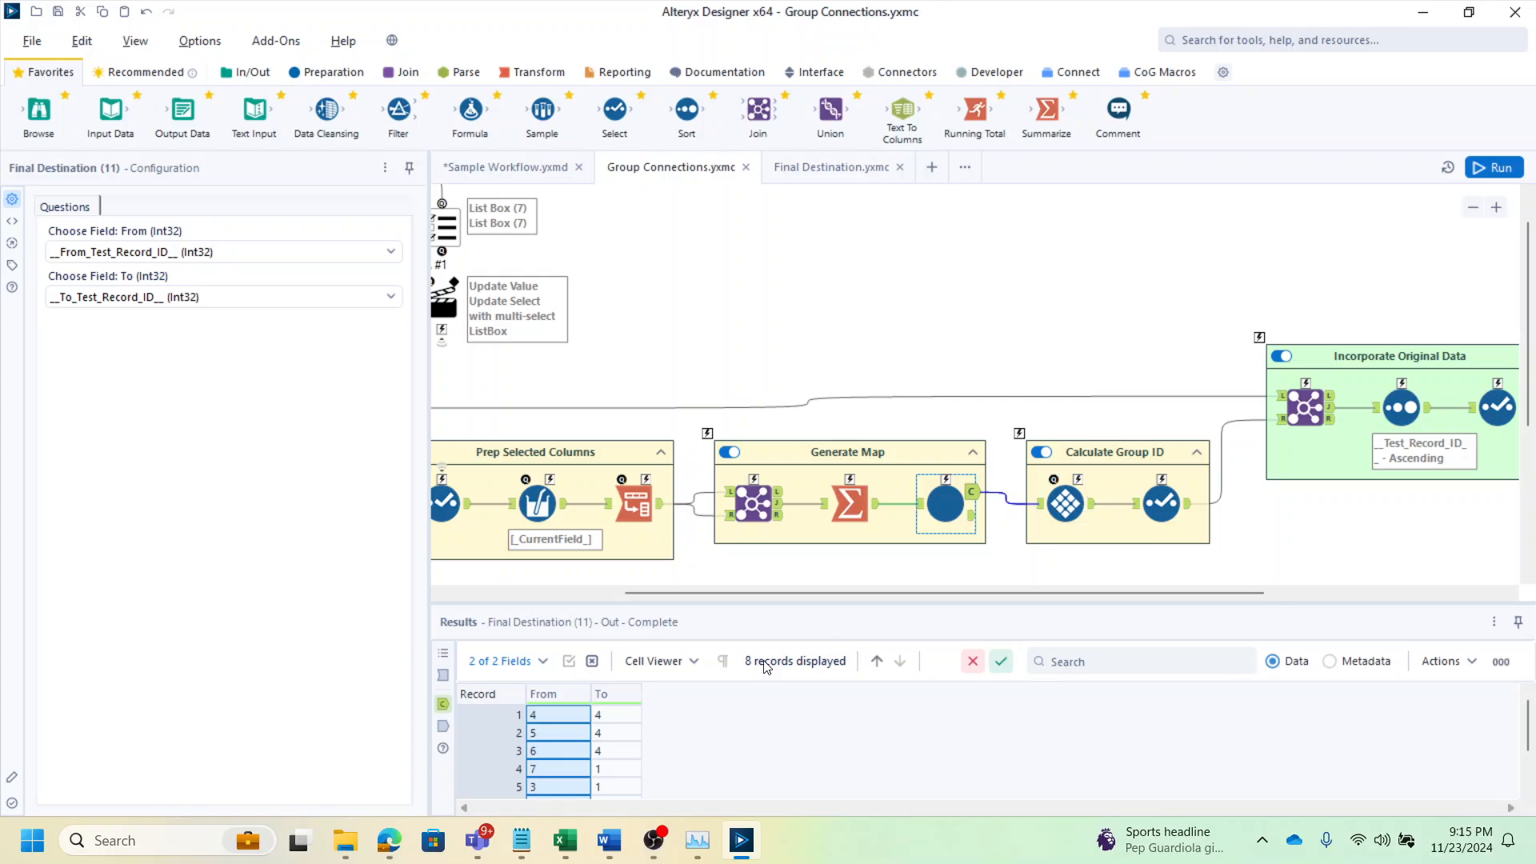
Examine the Final Destination output rows, then the Tile tool's Unique Value settings and output in the Calculate Group ID container
drag(612, 725, 618, 814)
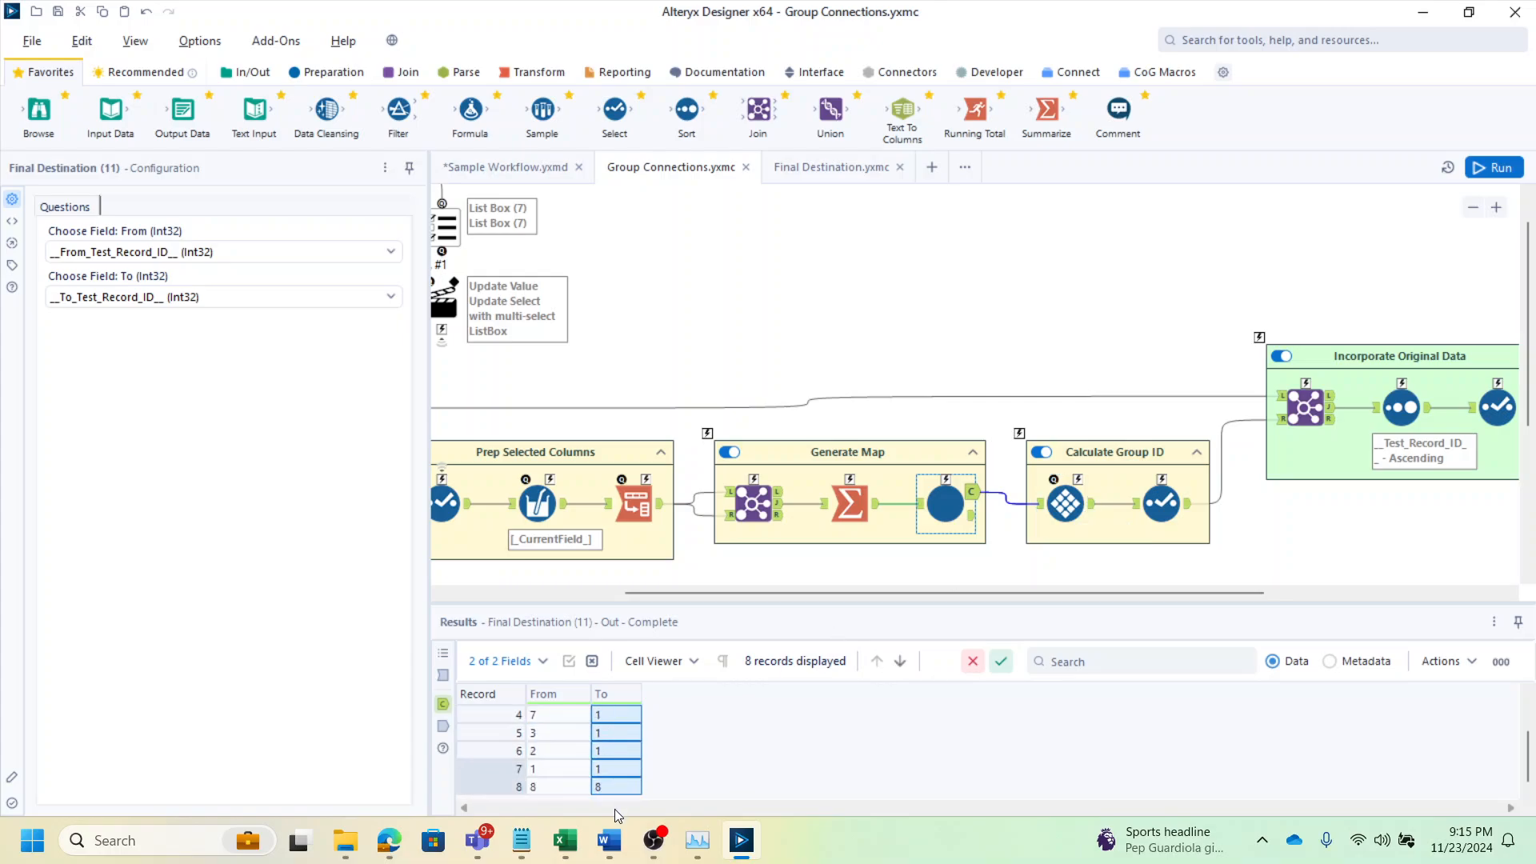
scroll(616, 776, up, 1)
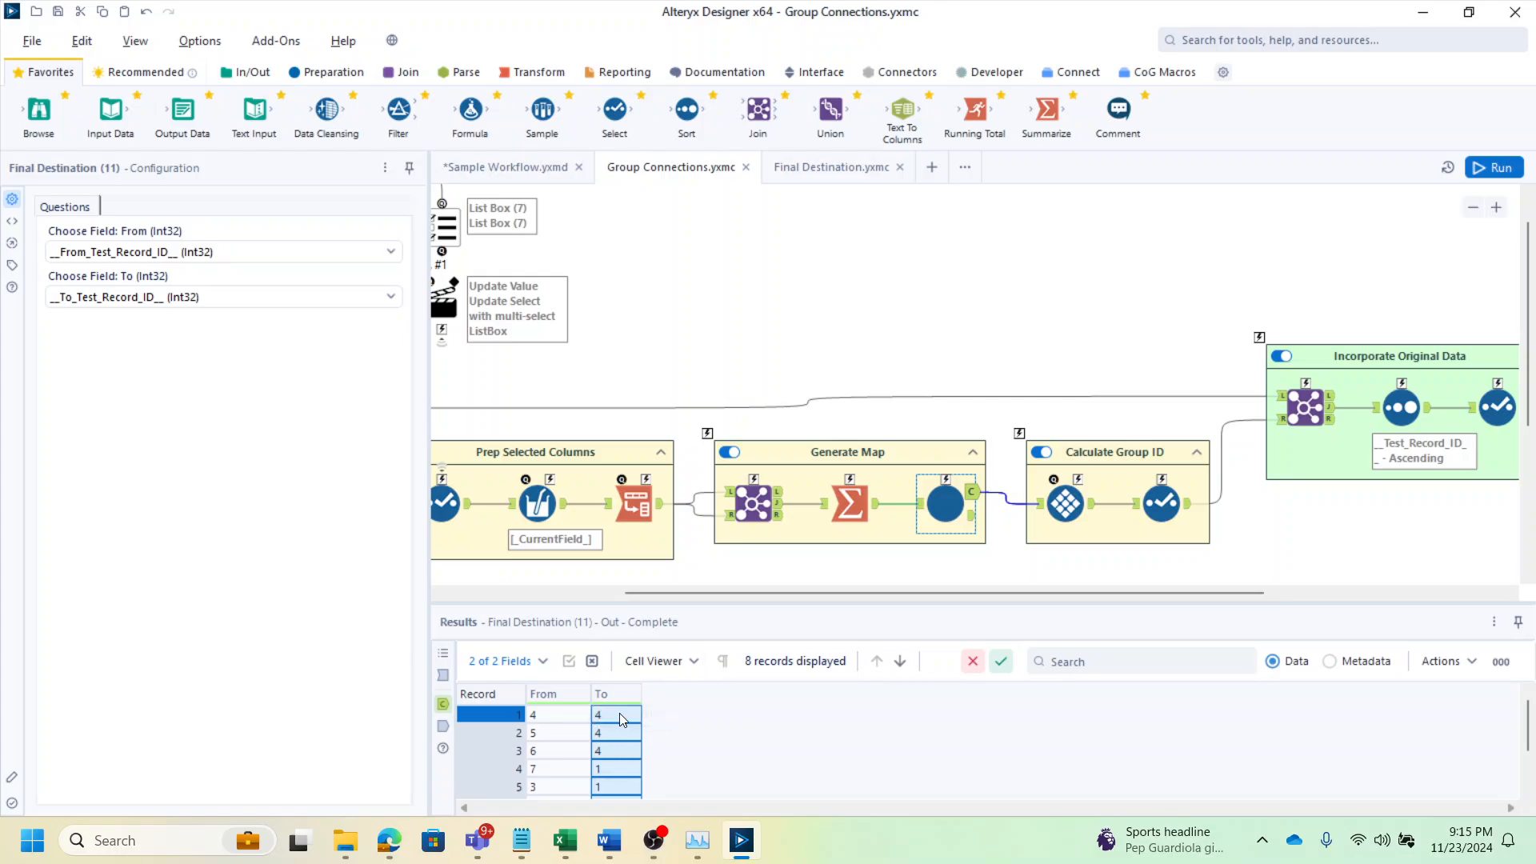
click(1093, 509)
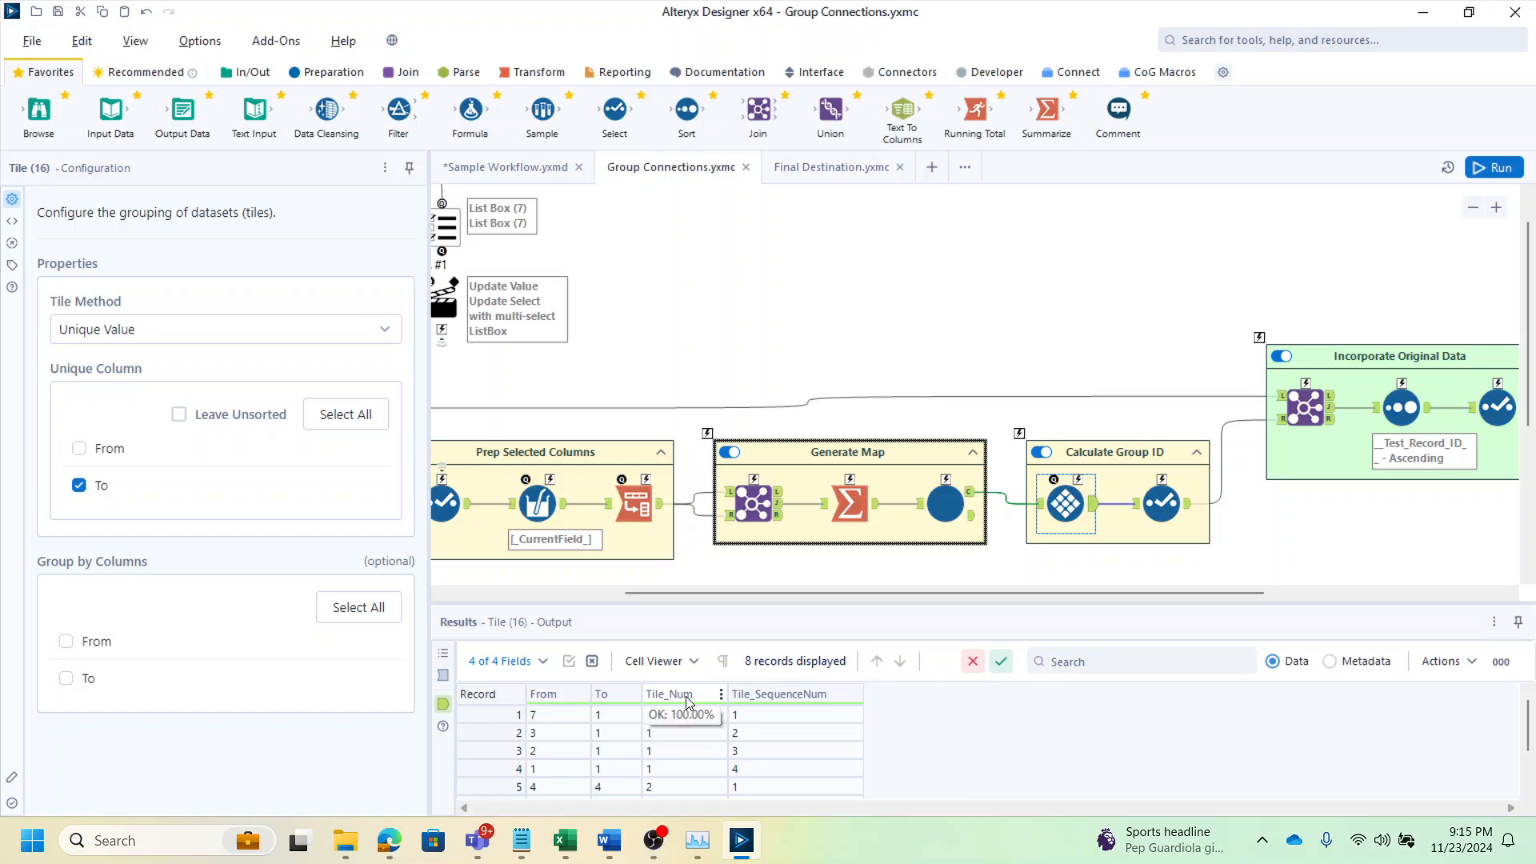
click(672, 720)
drag(670, 722, 663, 770)
scroll(663, 764, down, 1)
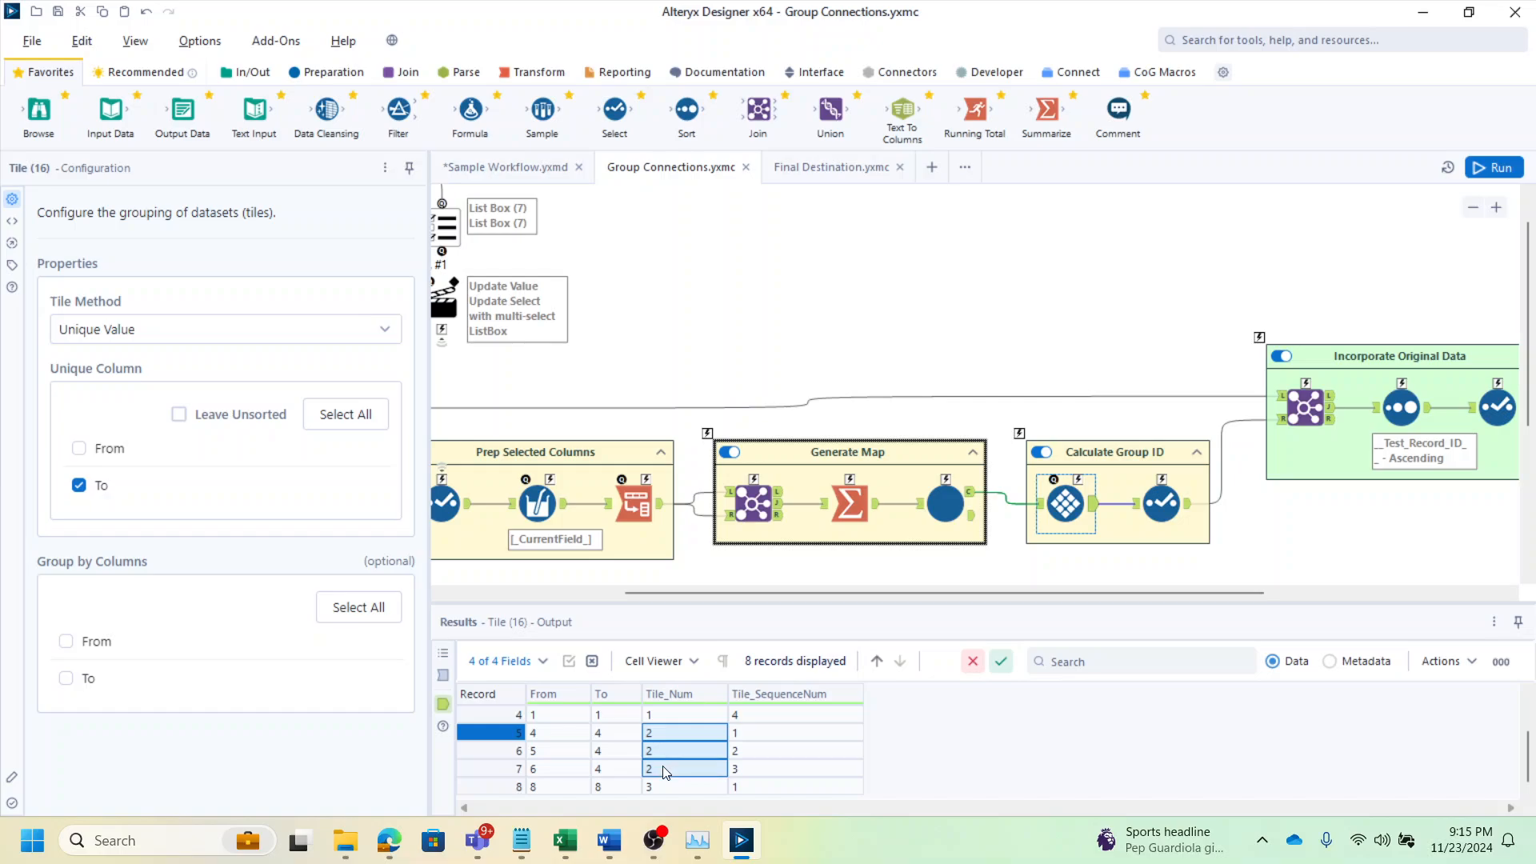
click(661, 787)
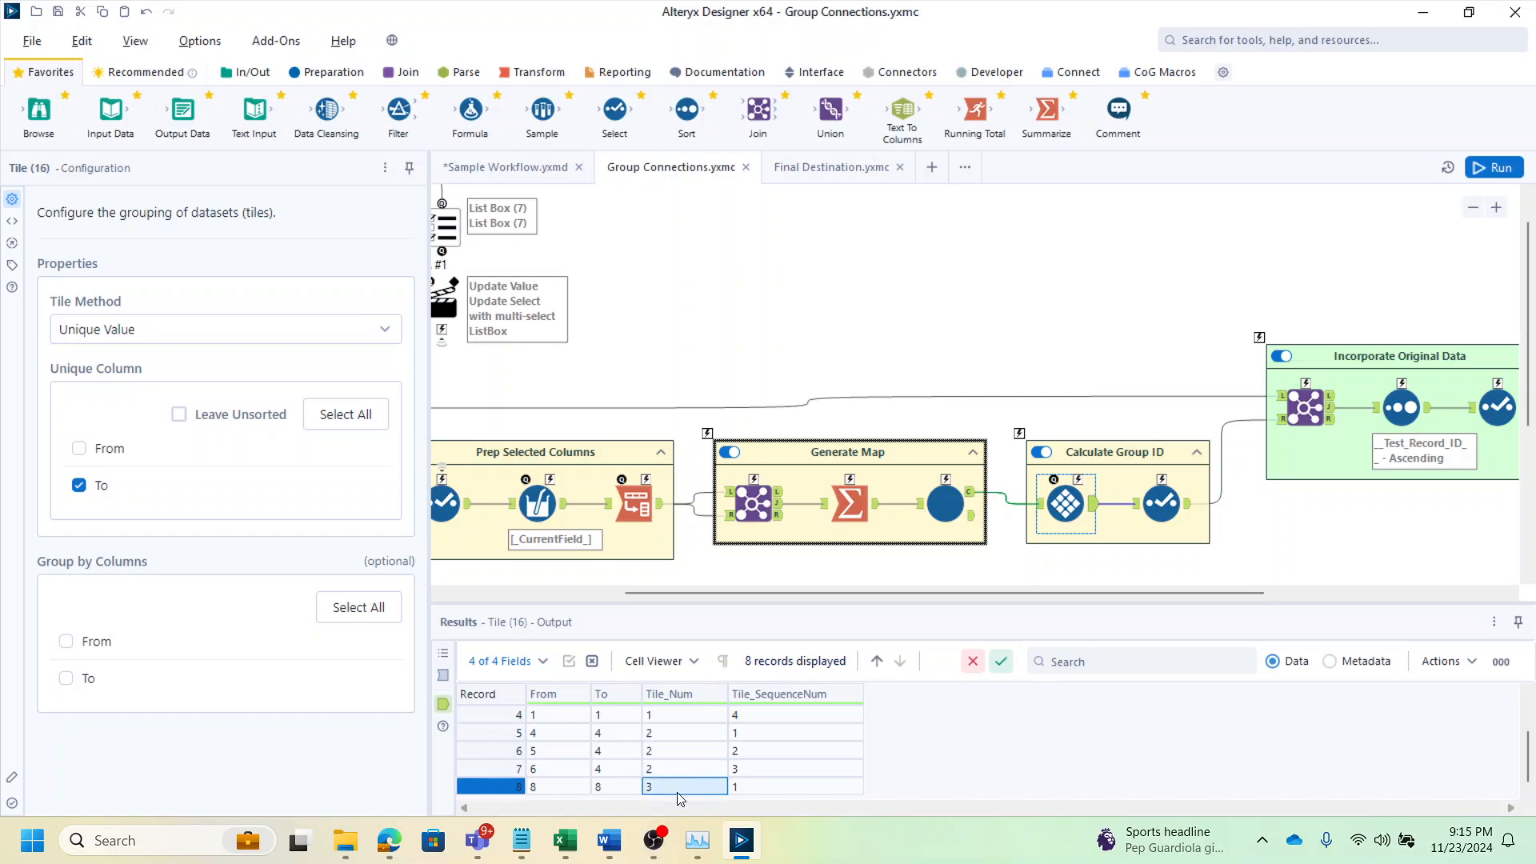
scroll(666, 774, up, 1)
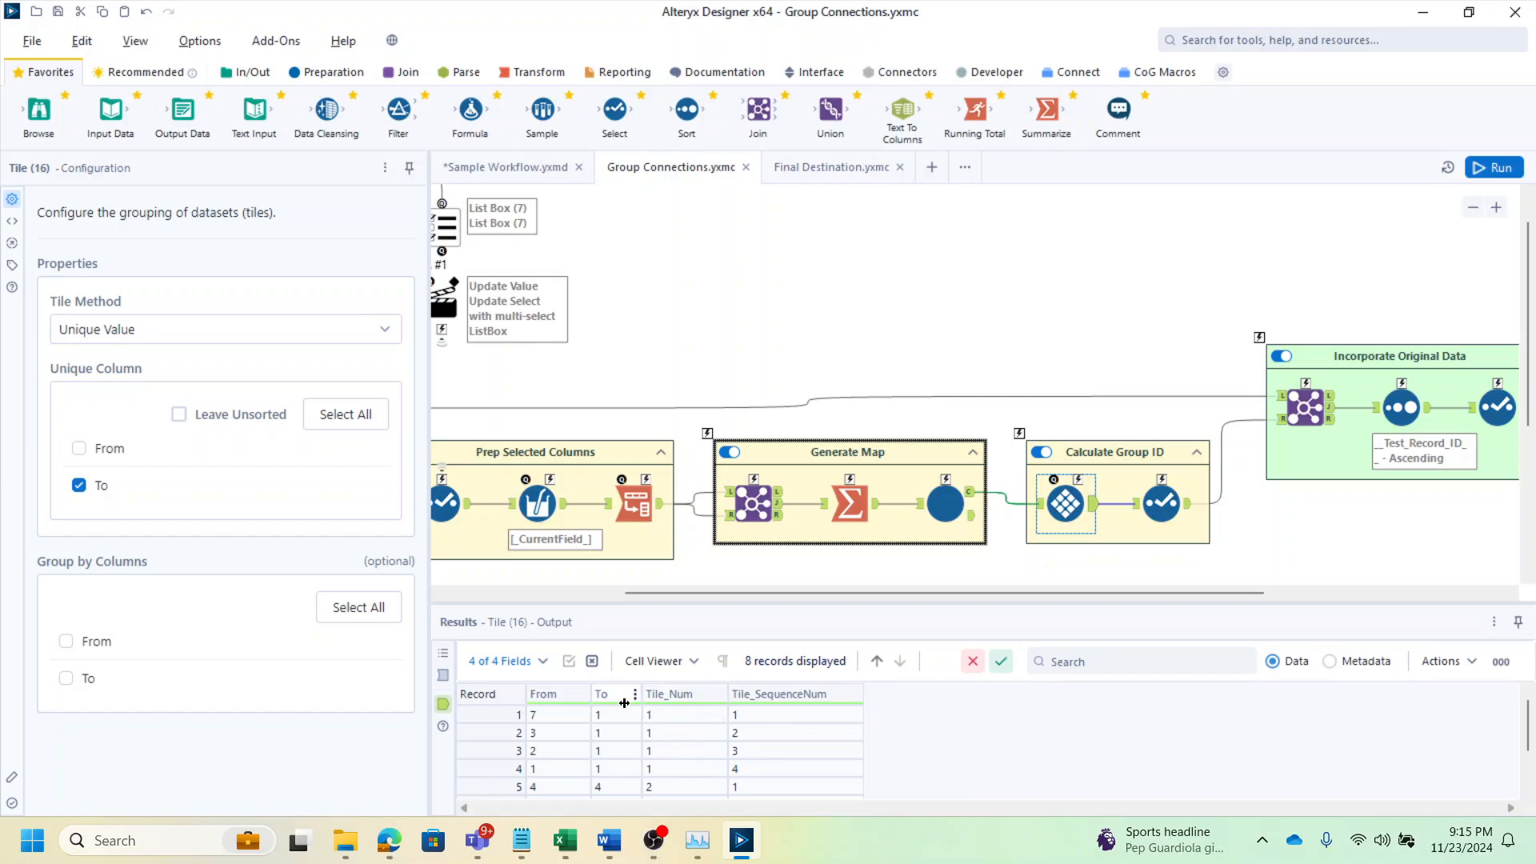
Examine the Select tool renaming Tile_Num to GroupID, then the Join and Select tools in Incorporate Original Data and their outputs
click(1171, 496)
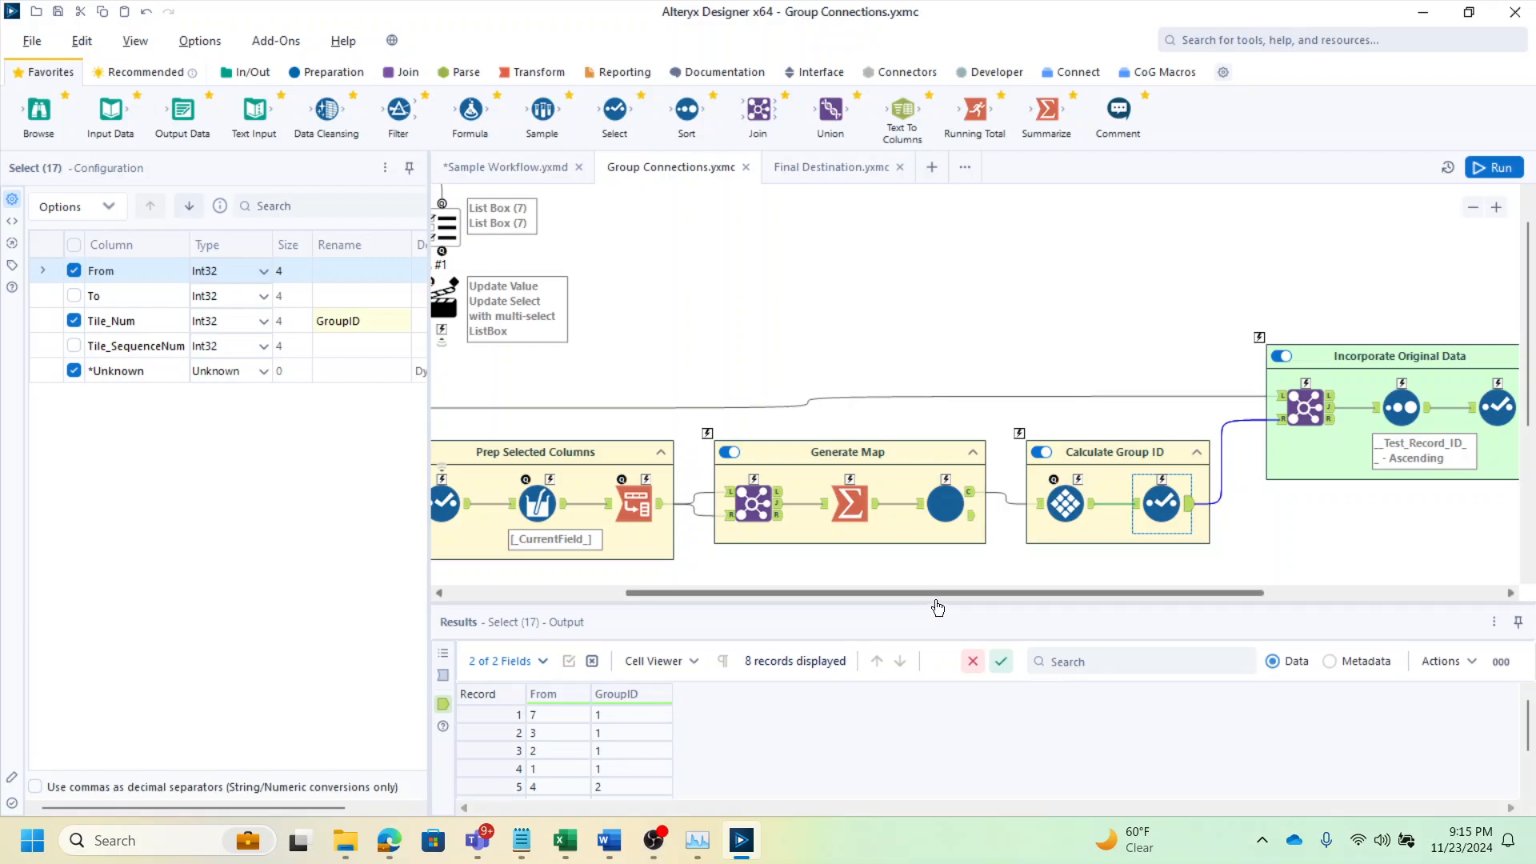
drag(928, 593, 1084, 593)
click(1043, 405)
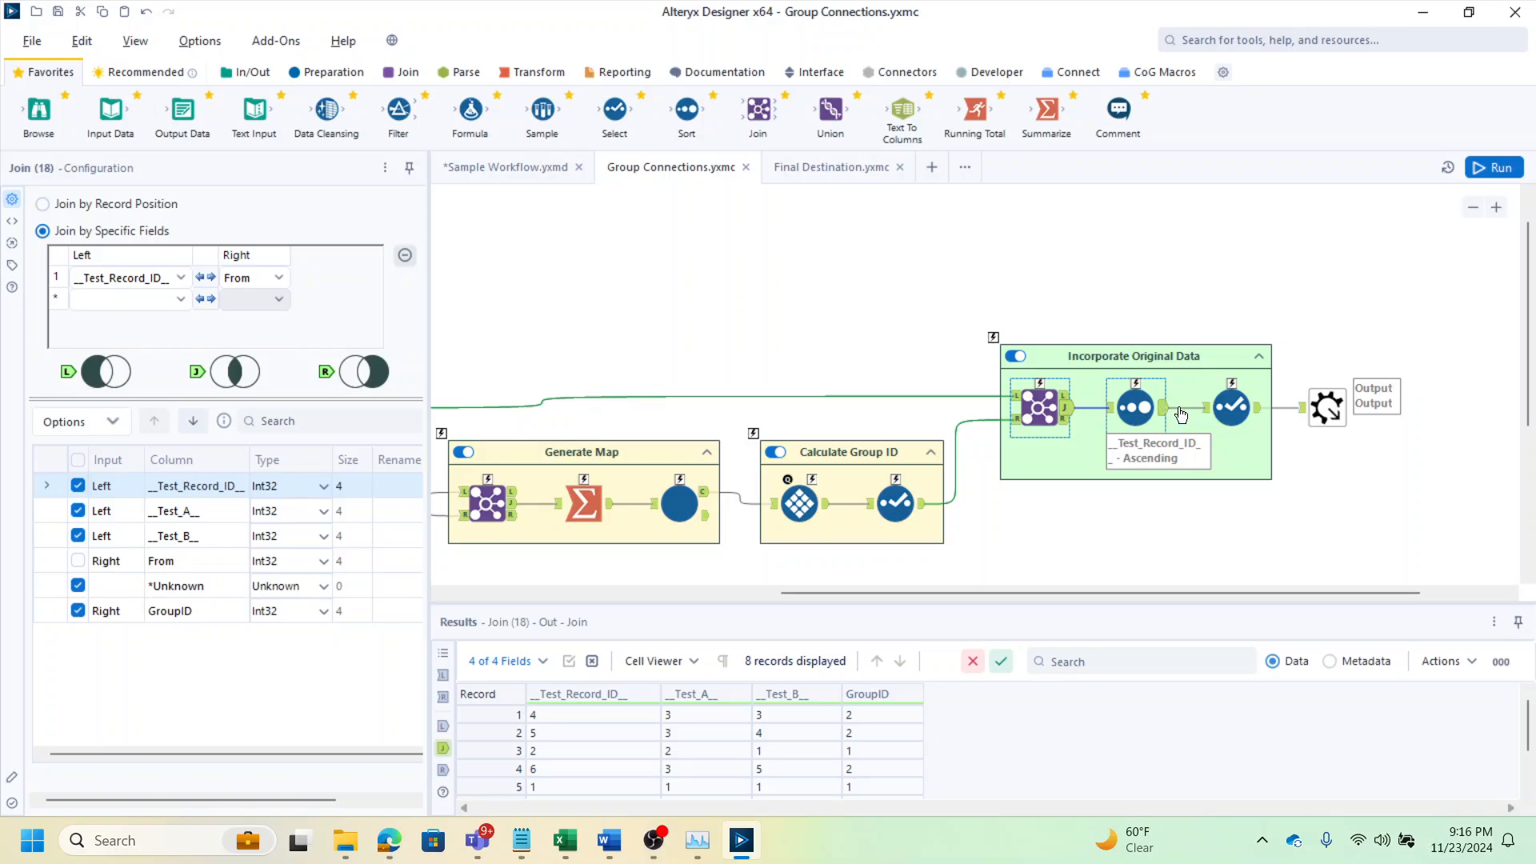
click(1256, 409)
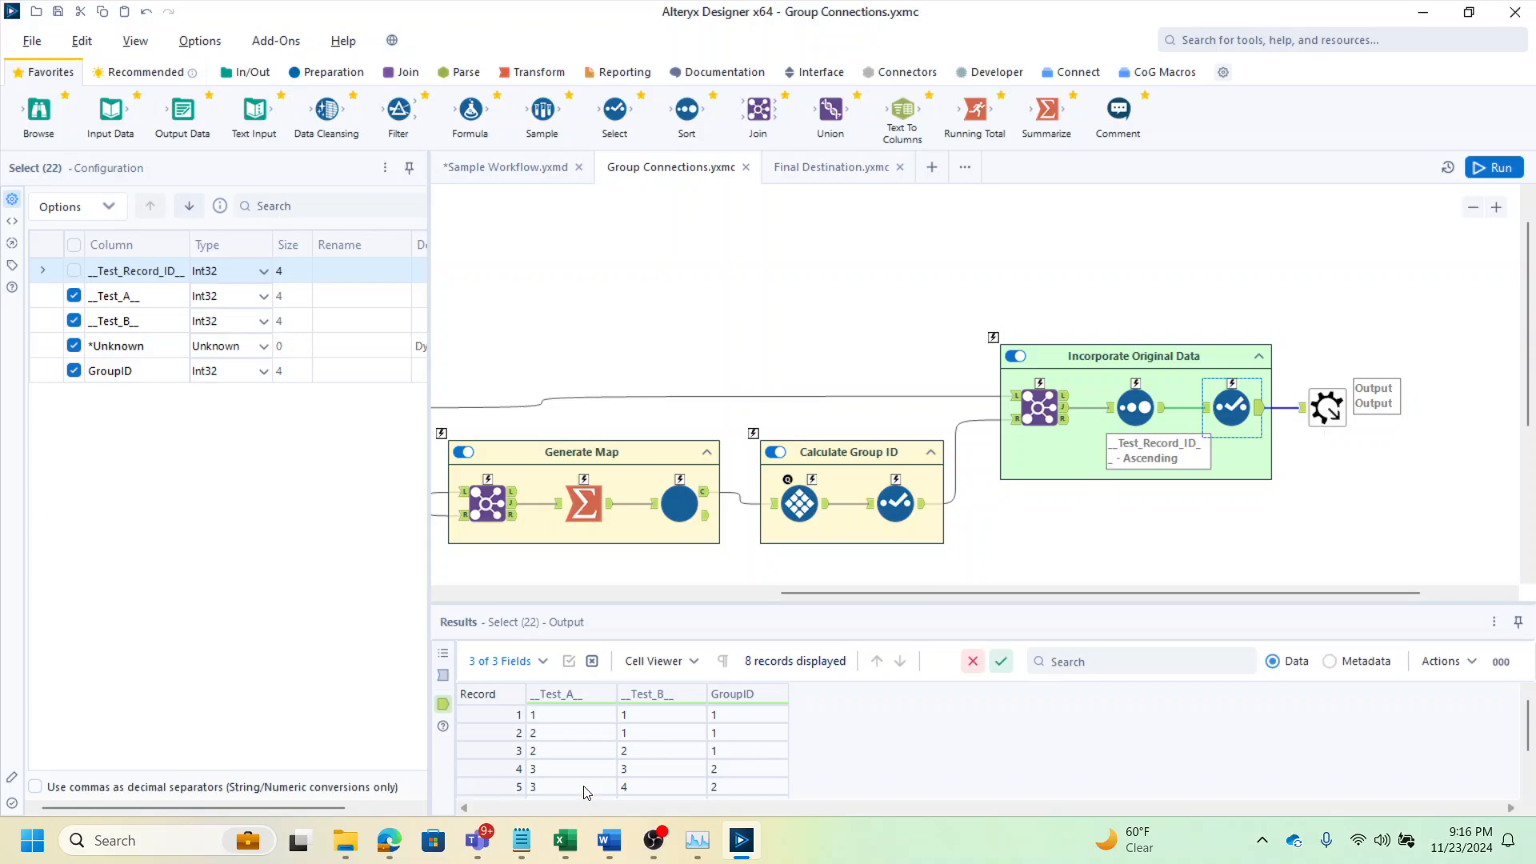
drag(570, 715, 682, 761)
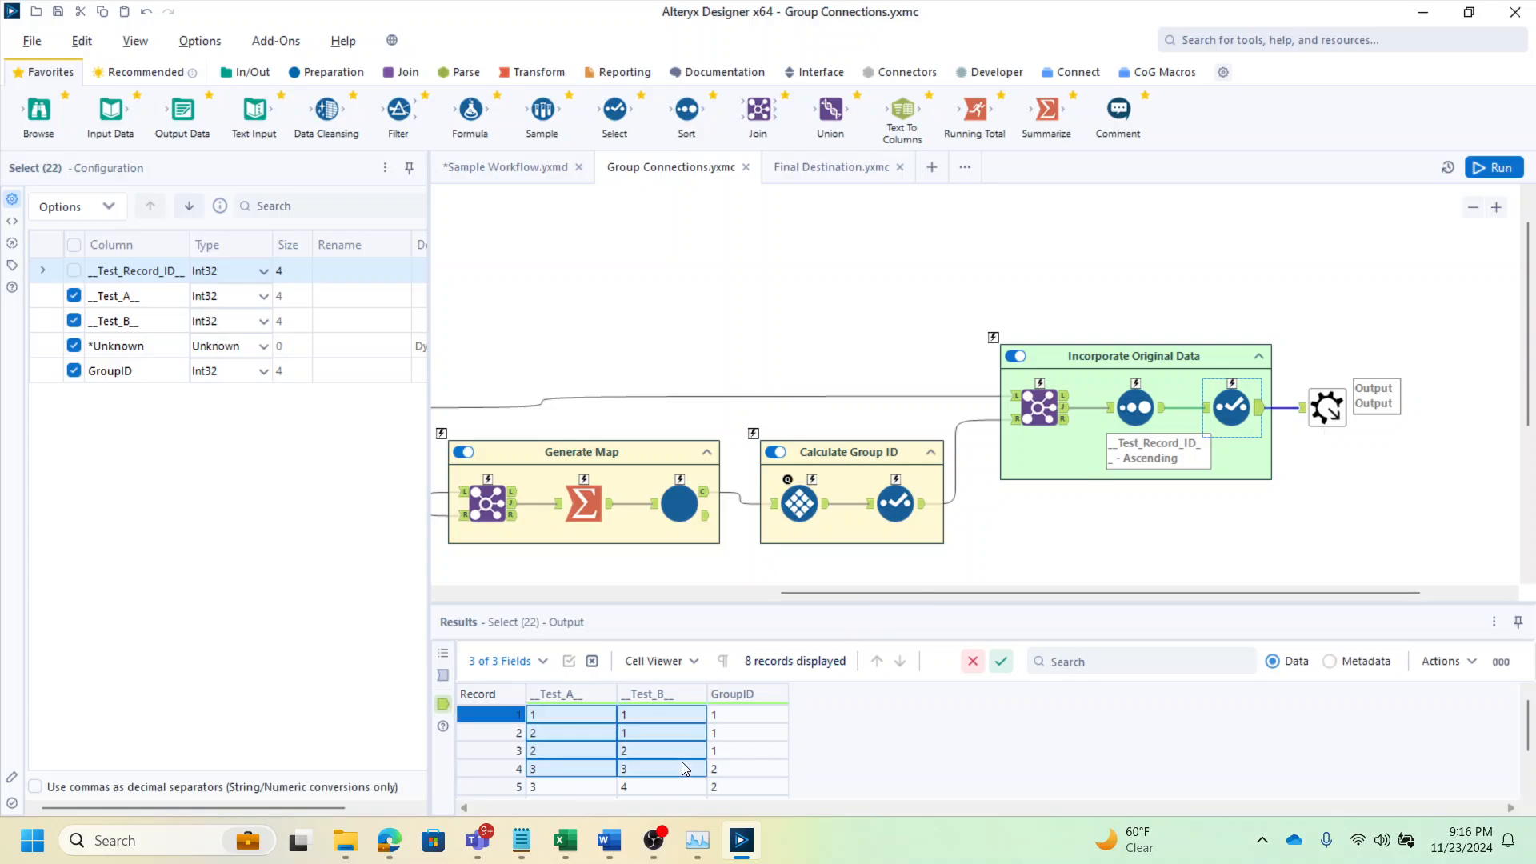
click(743, 720)
scroll(752, 756, down, 1)
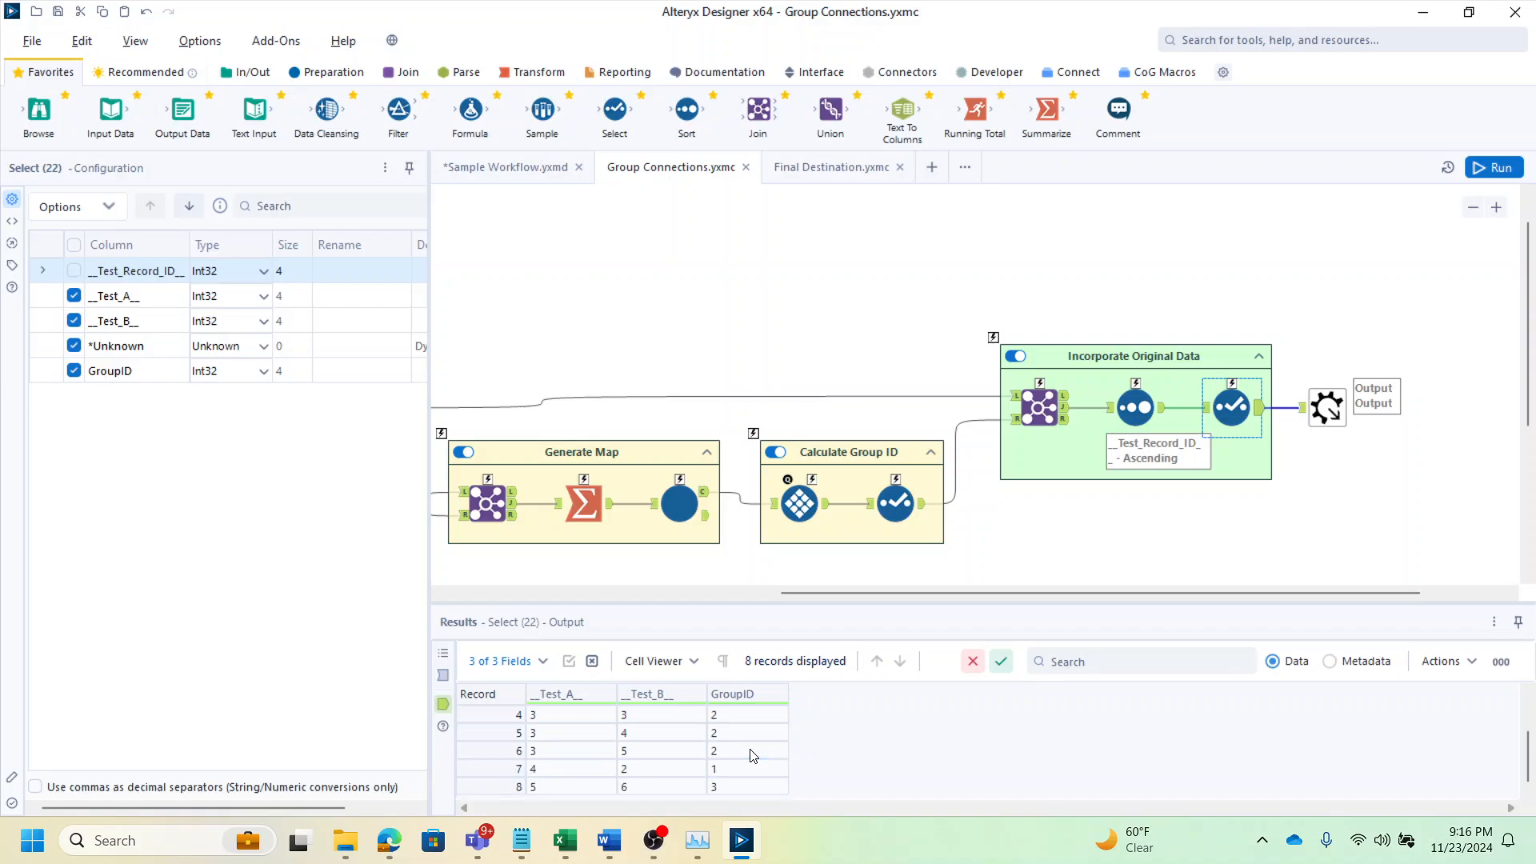
scroll(710, 770, up, 1)
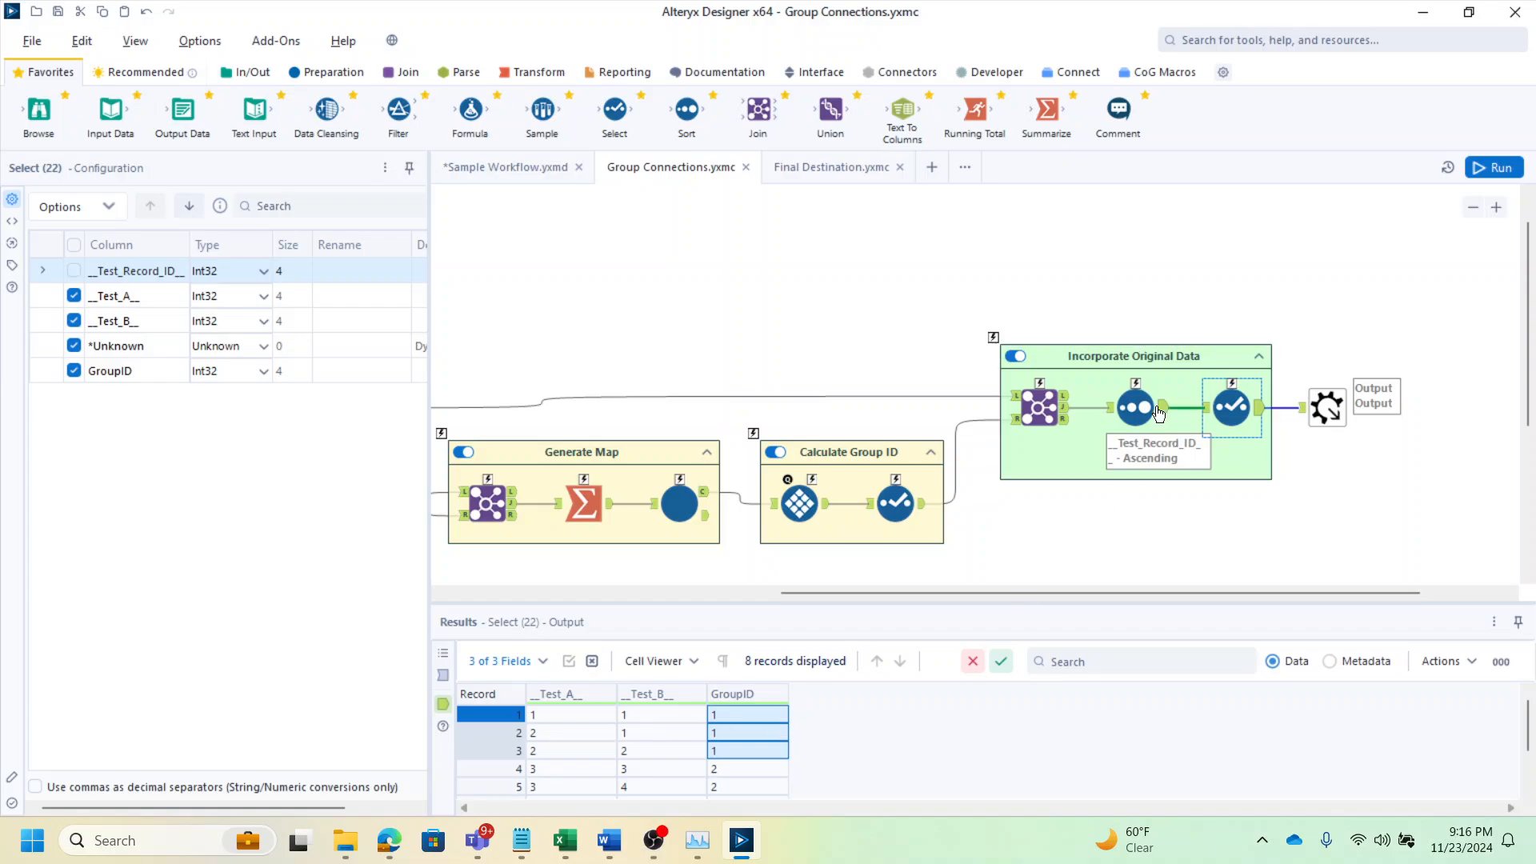
Switch to the Sample Workflow tab and examine the Group Connections macro's output with its GroupID column
click(520, 168)
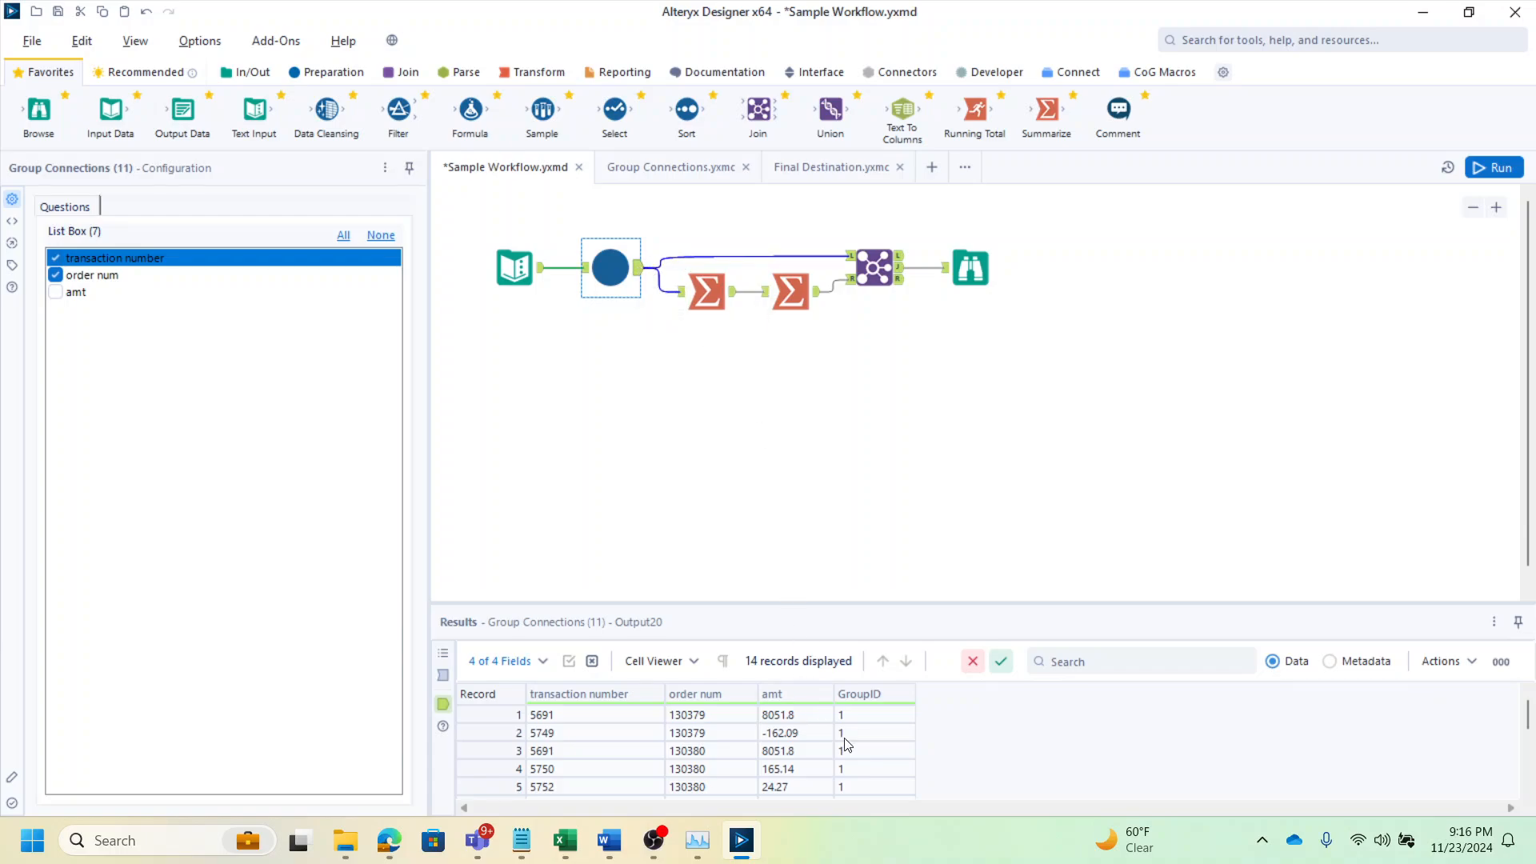
drag(851, 720, 793, 774)
click(794, 711)
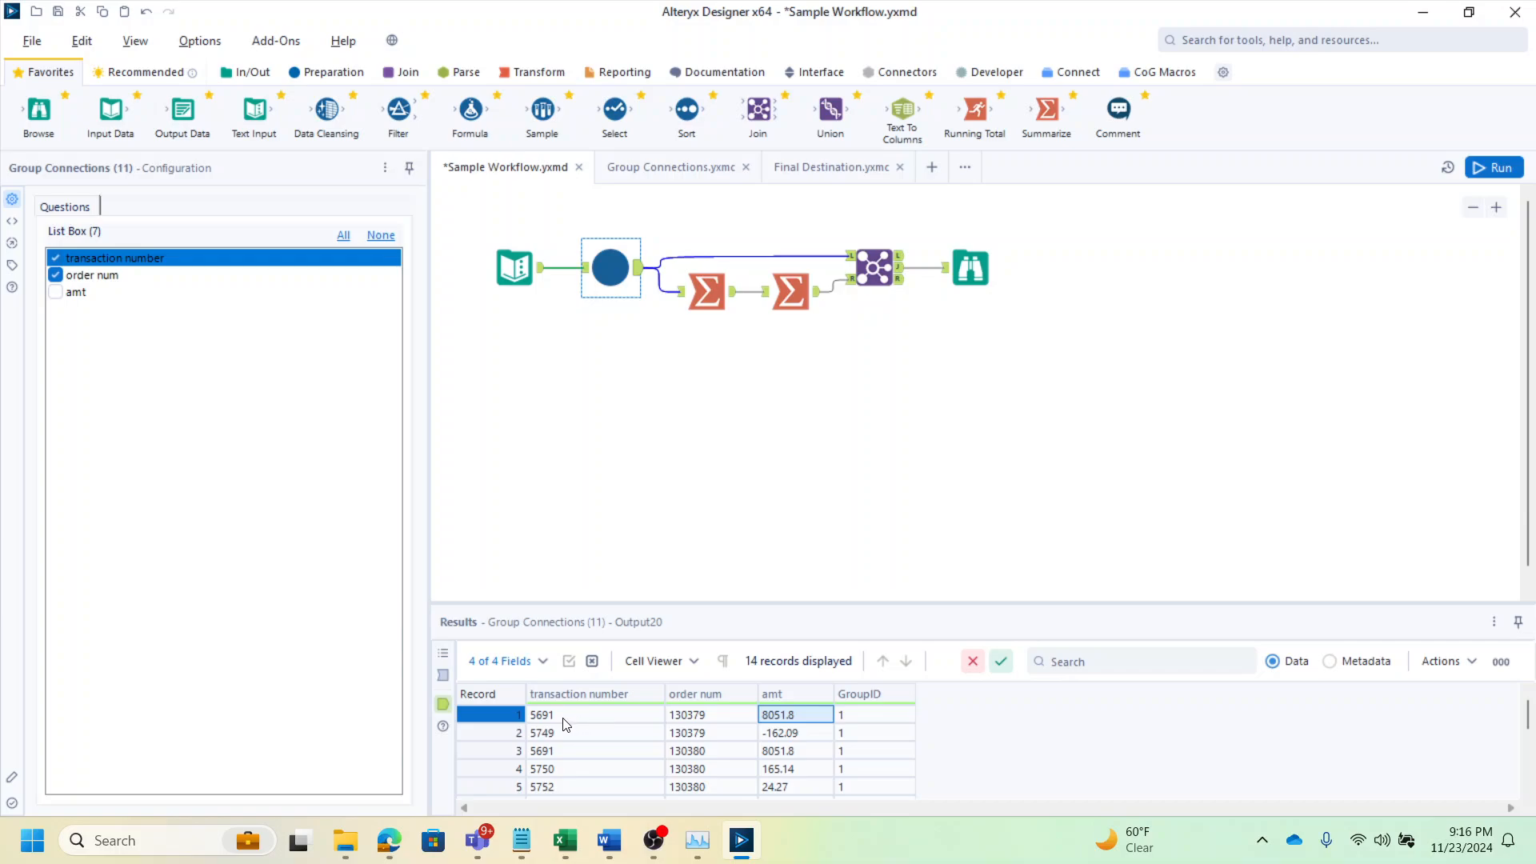
Examine the first Summarize tool's grouping by GroupID and transaction number and compare its output with the macro's output rows
click(704, 294)
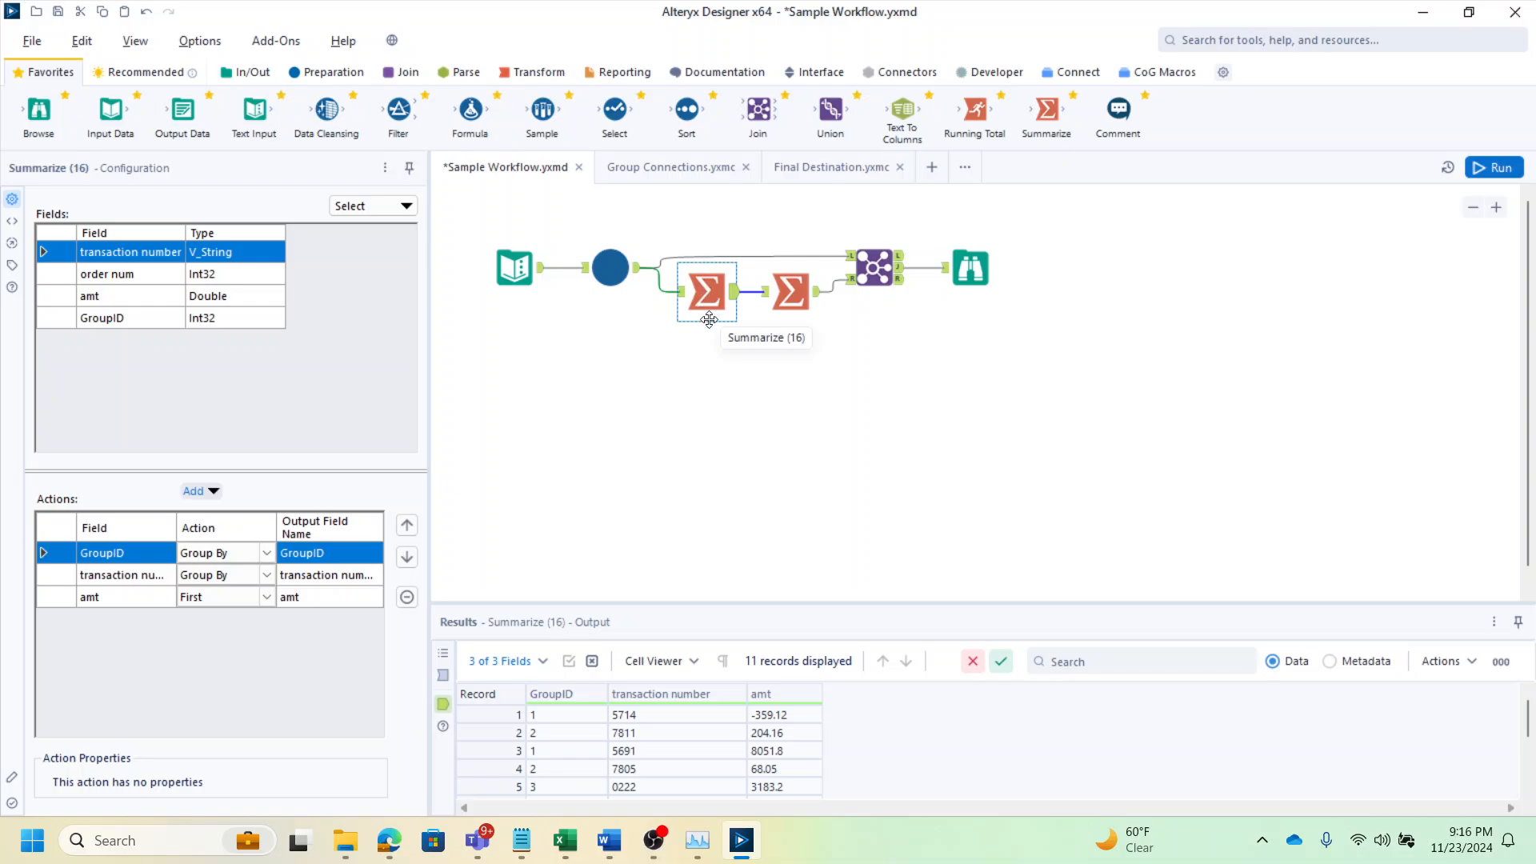
ctrl+click(784, 290)
ctrl+click(784, 289)
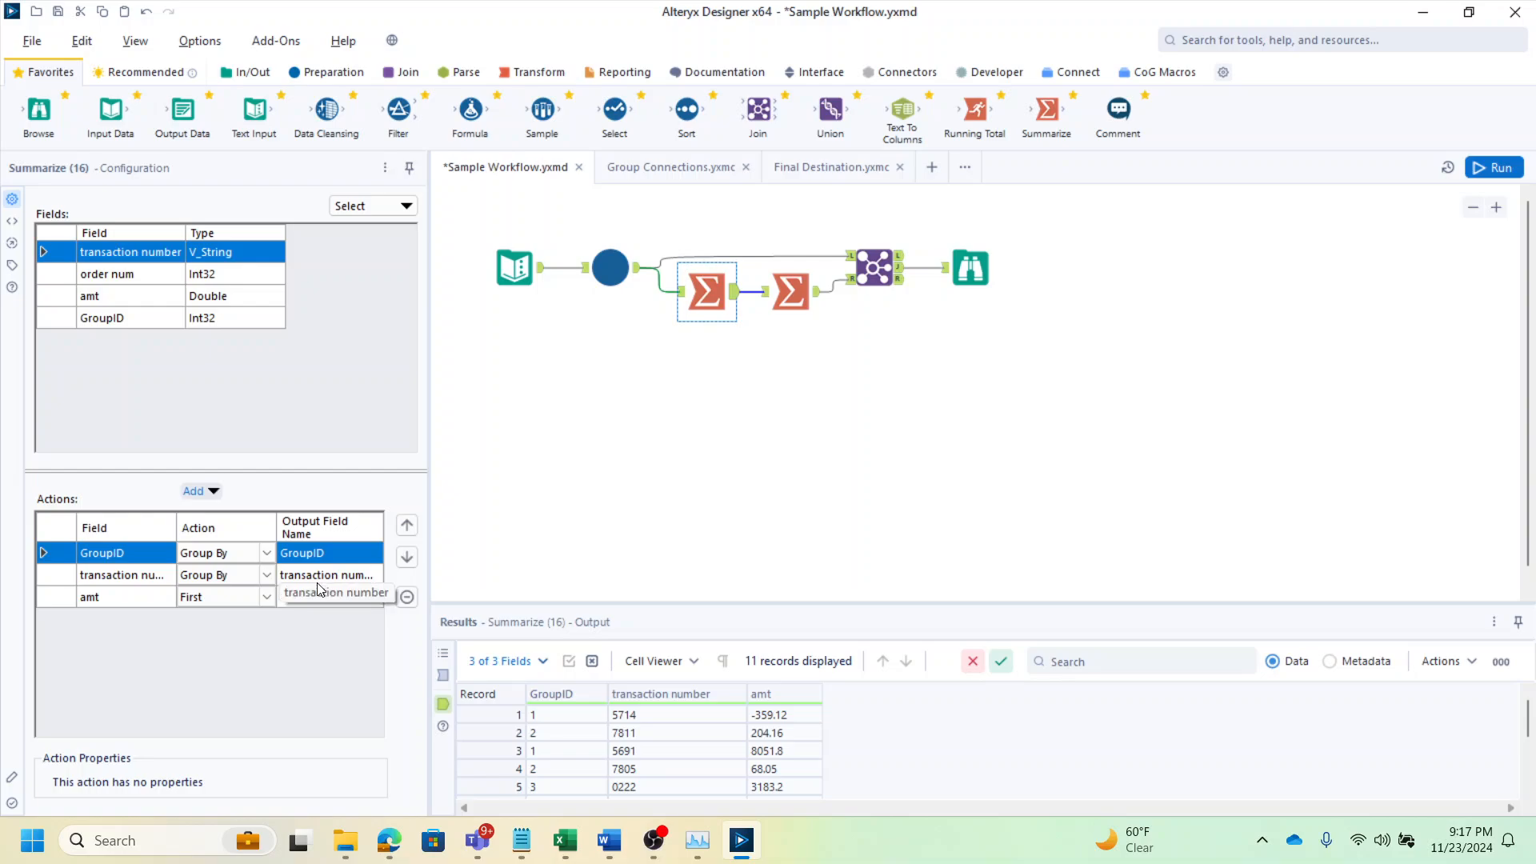
click(239, 596)
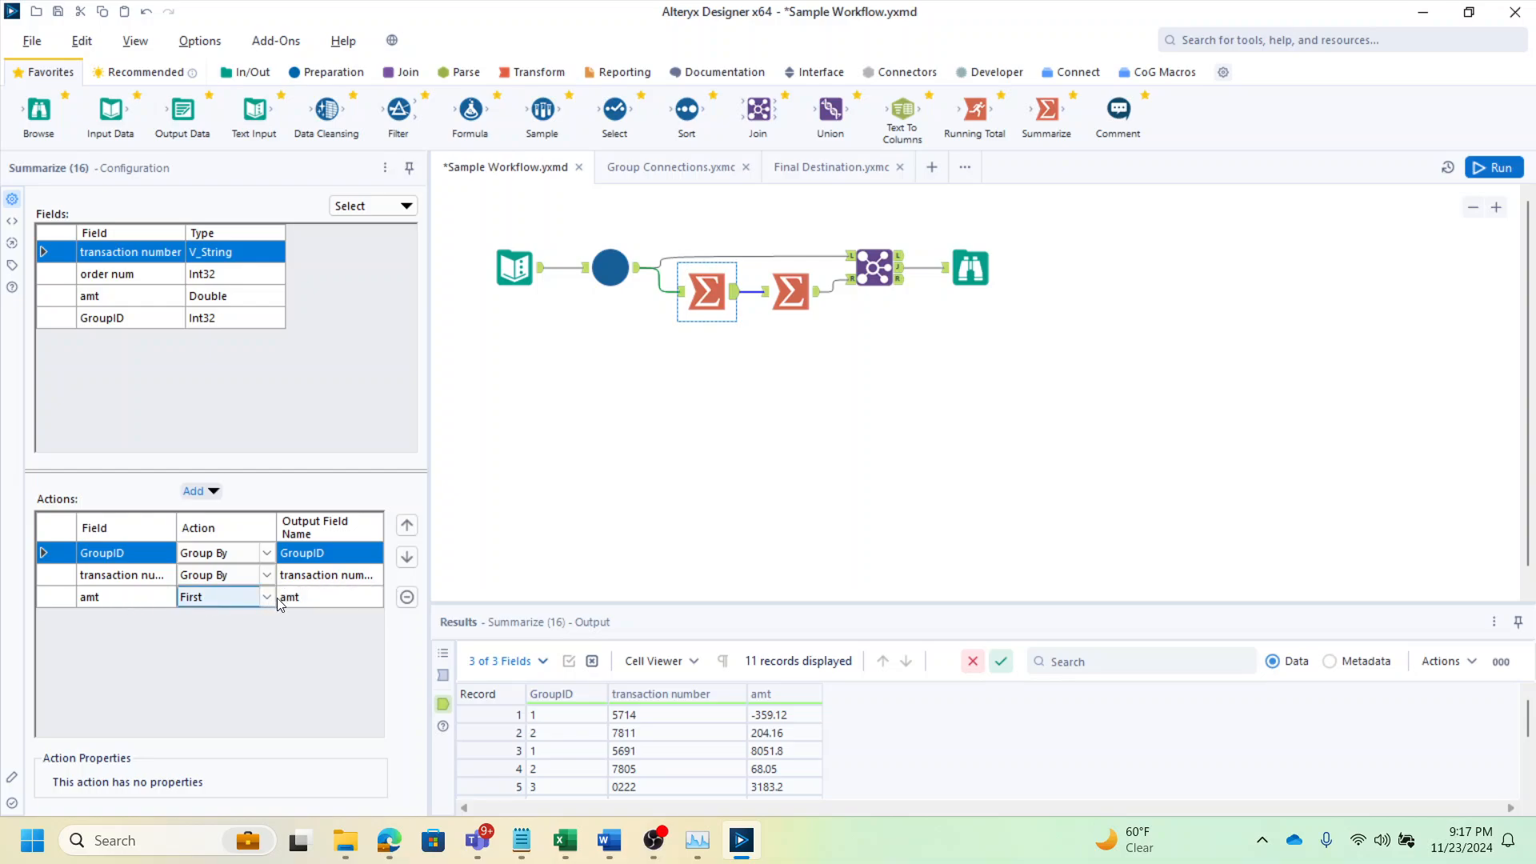
click(792, 752)
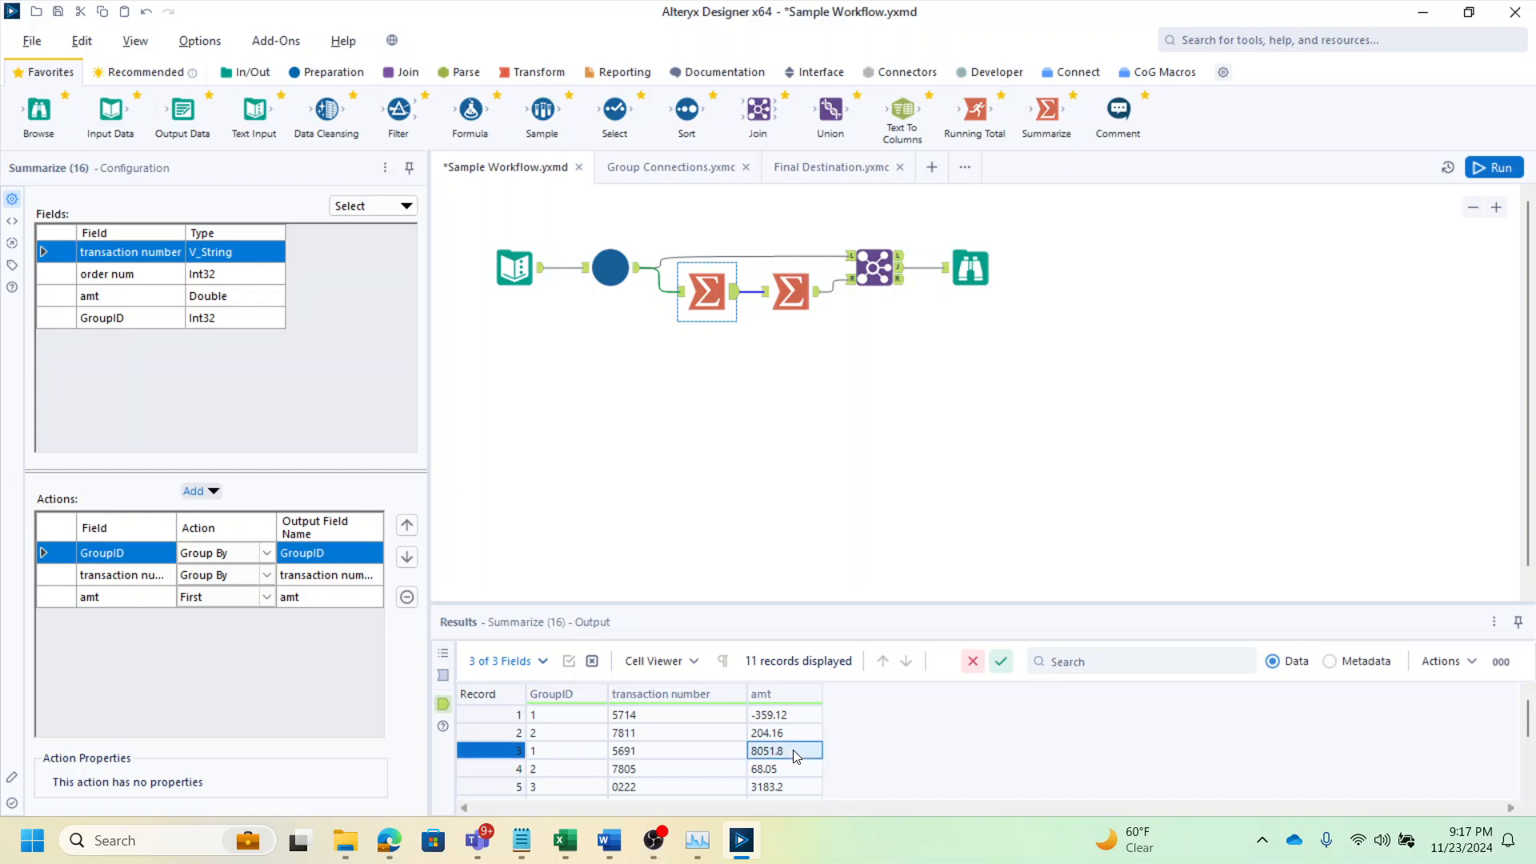
drag(796, 756, 566, 752)
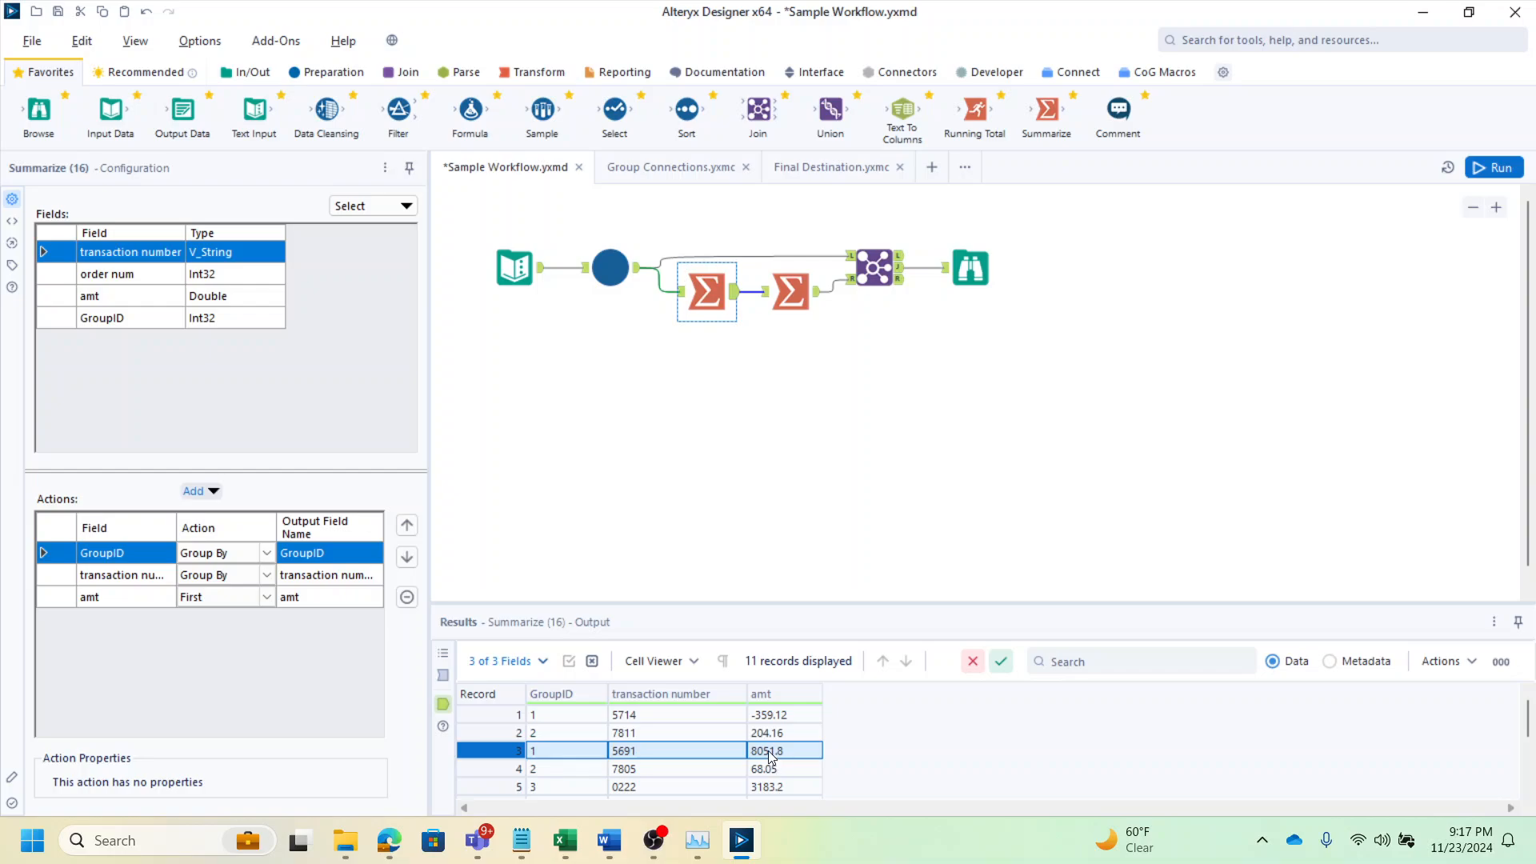
click(628, 276)
click(791, 714)
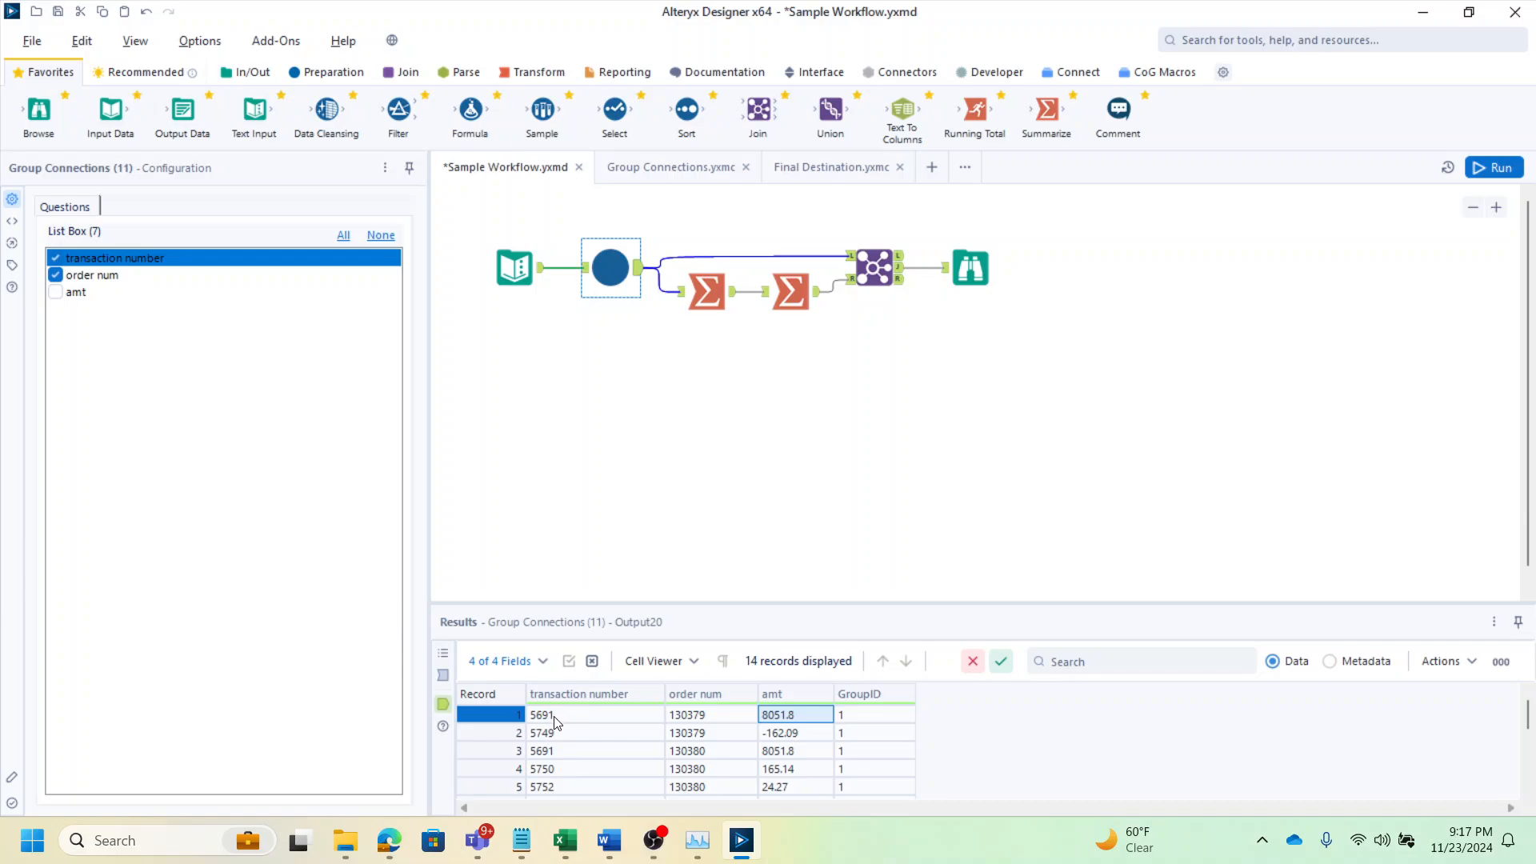
scroll(557, 722, down, 1)
drag(565, 770, 792, 779)
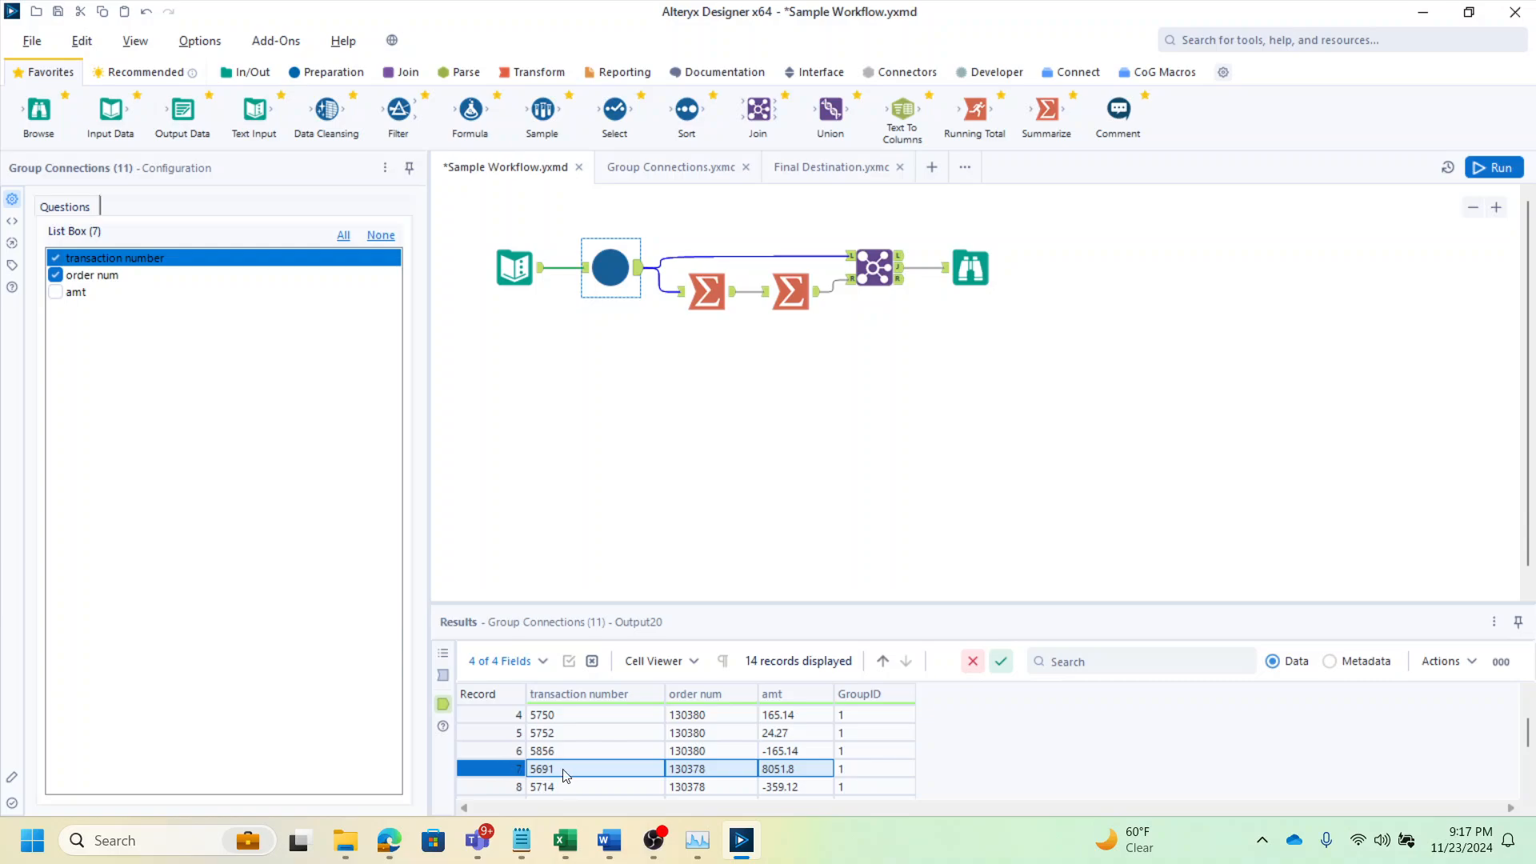
click(720, 290)
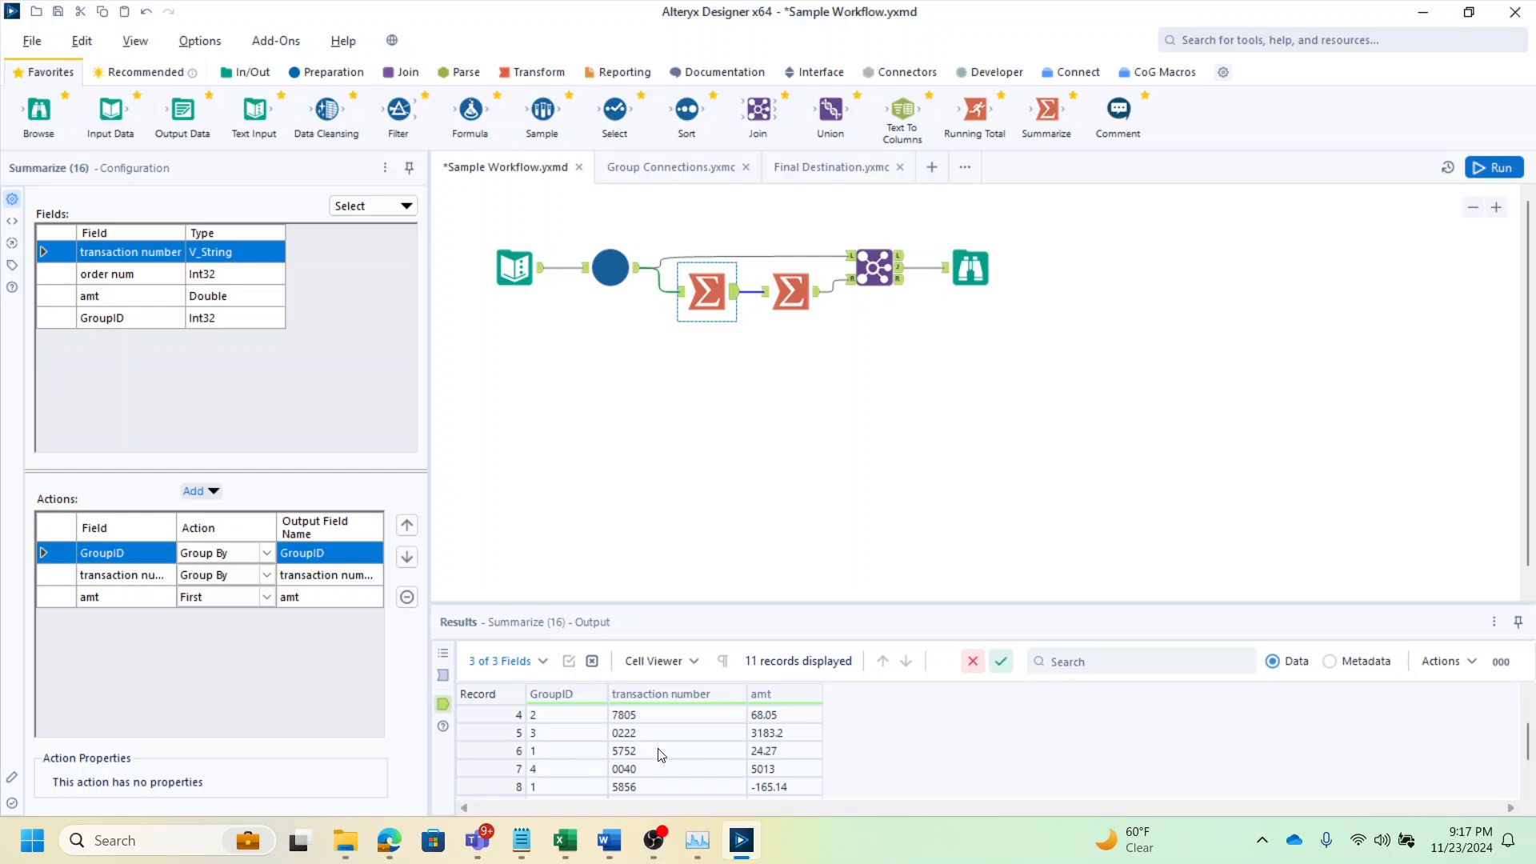
scroll(661, 755, down, 1)
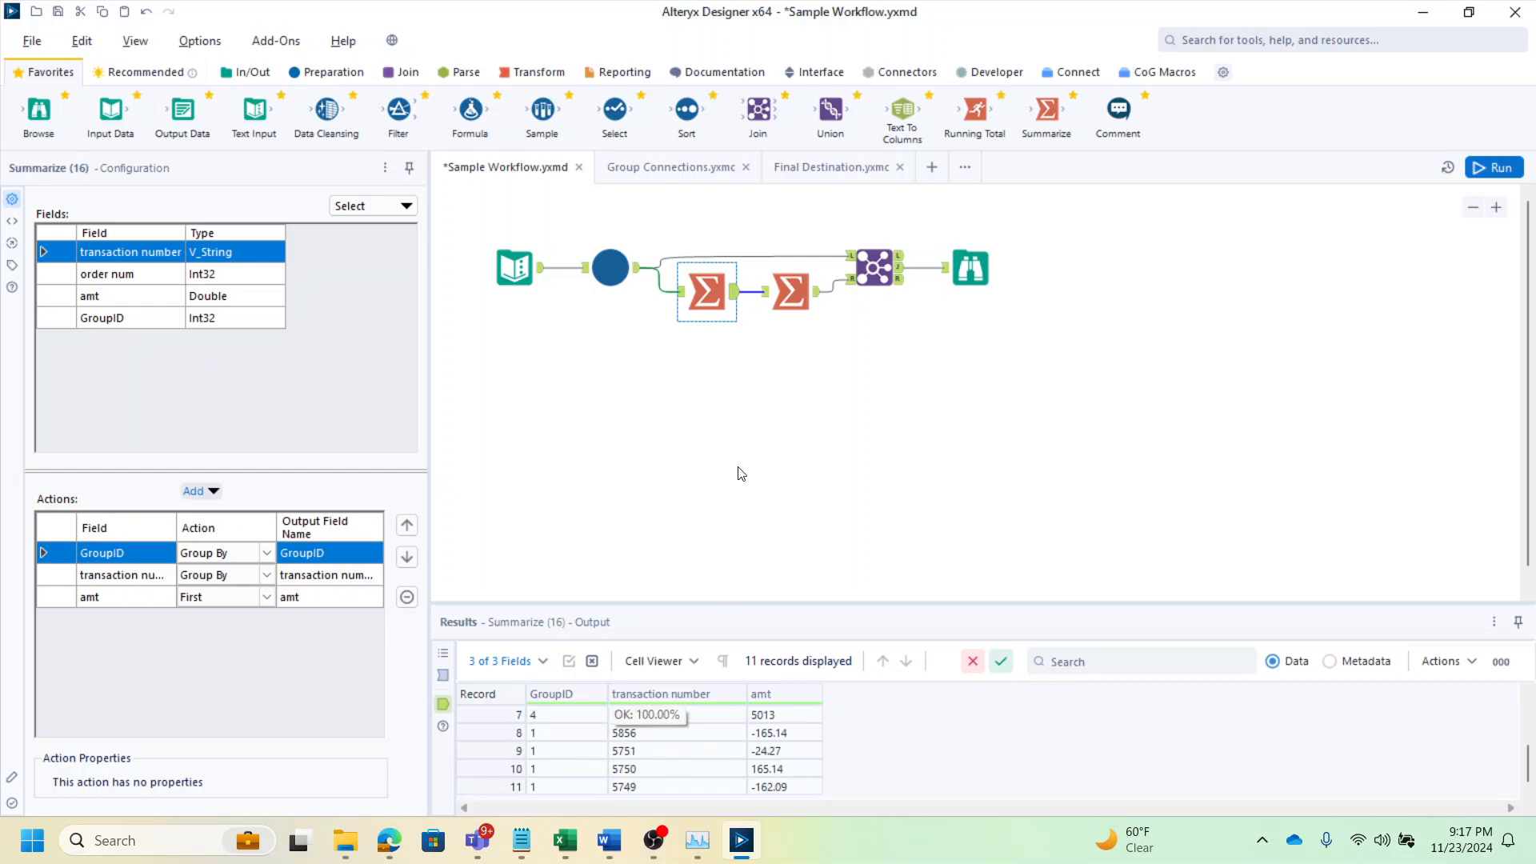
Examine the second Summarize tool's sum of amt per GroupID, the Join tool, and the final Browse output with Total_amt
click(816, 297)
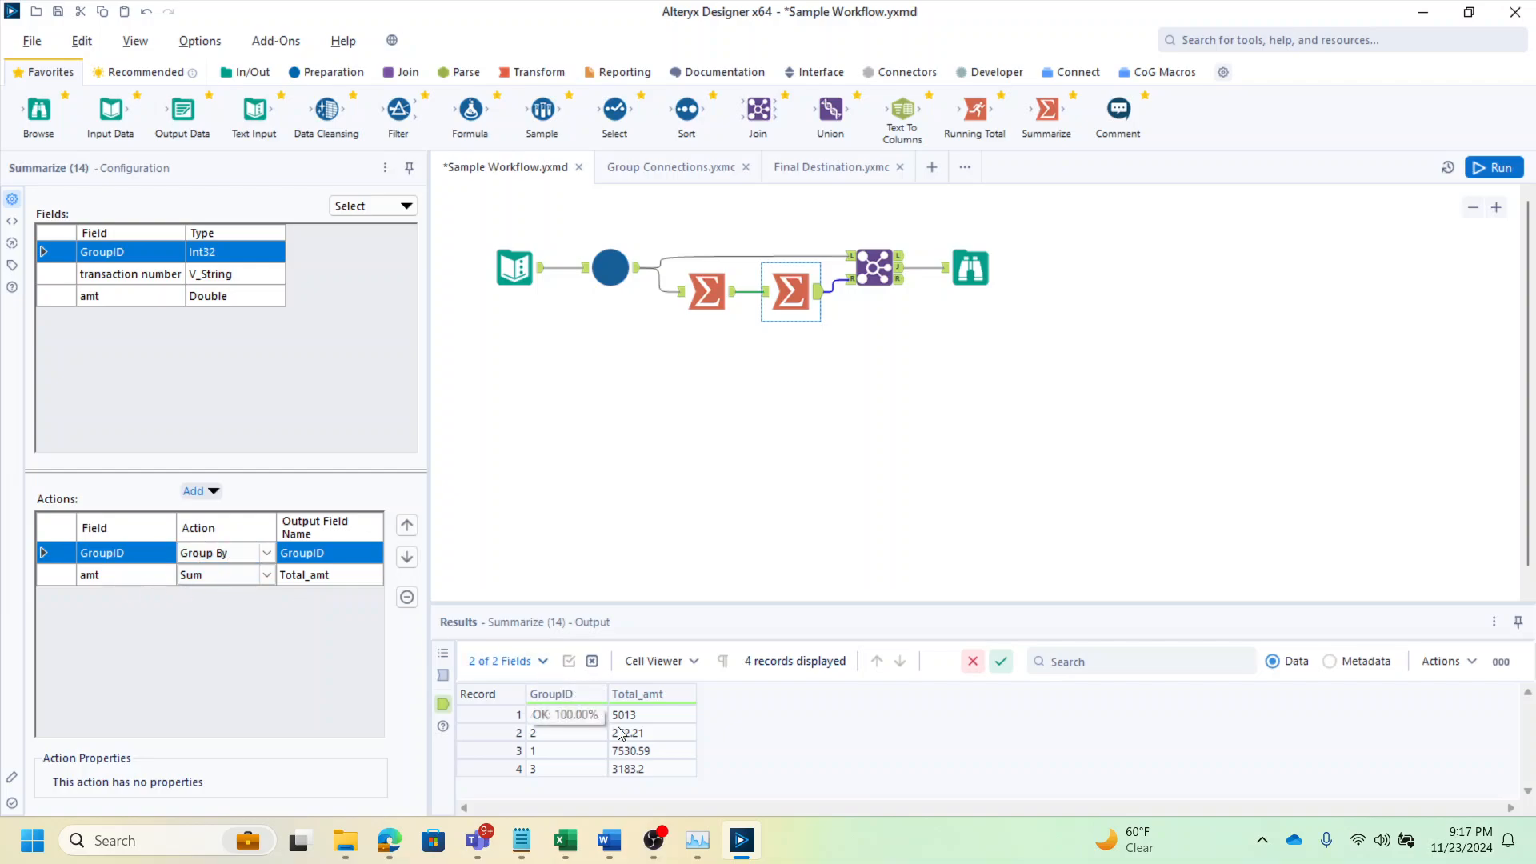
click(895, 268)
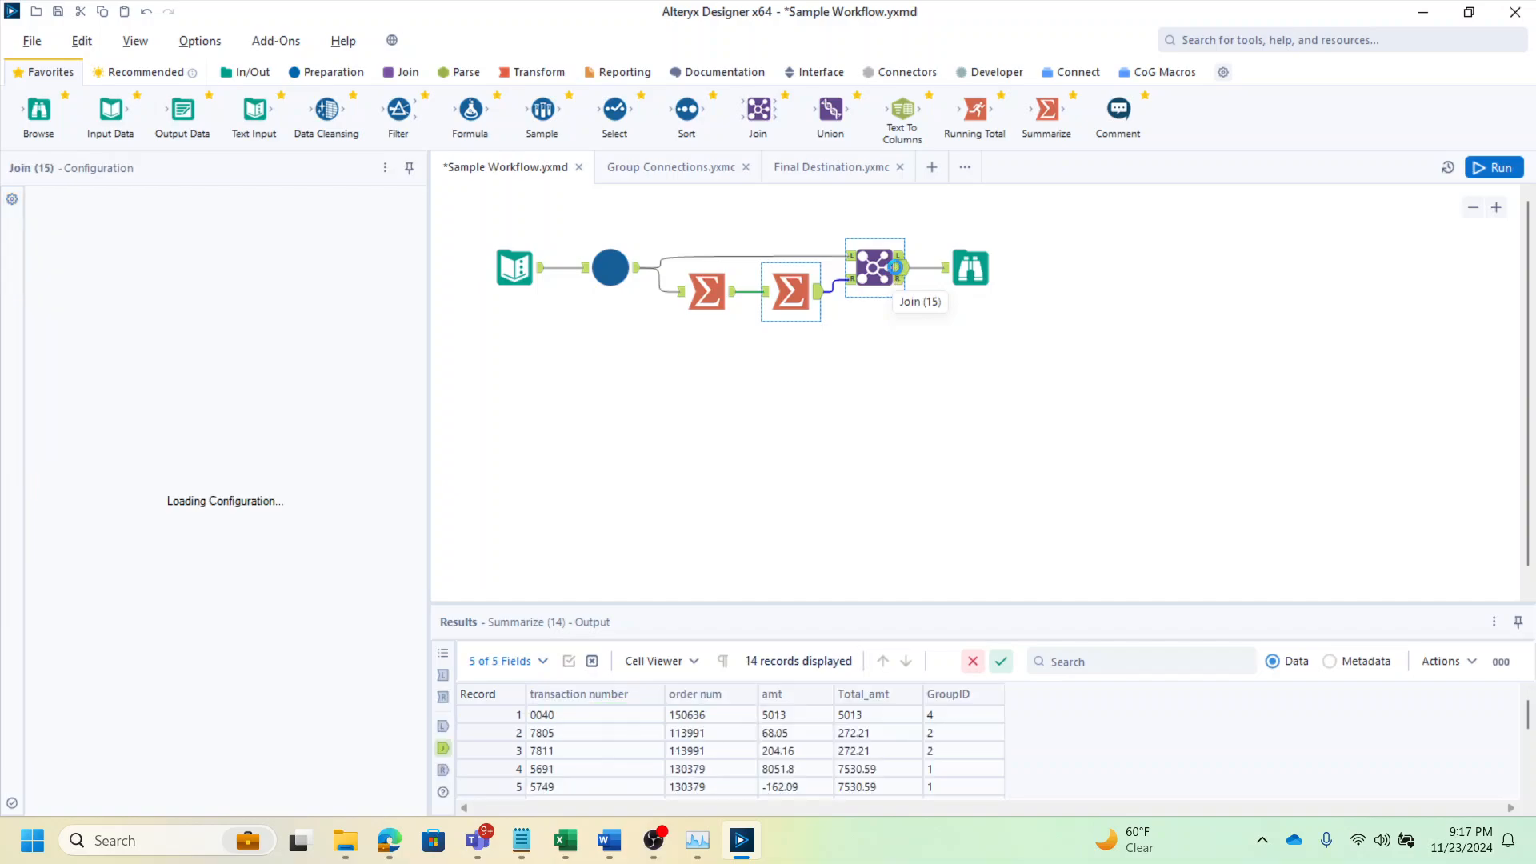
click(970, 263)
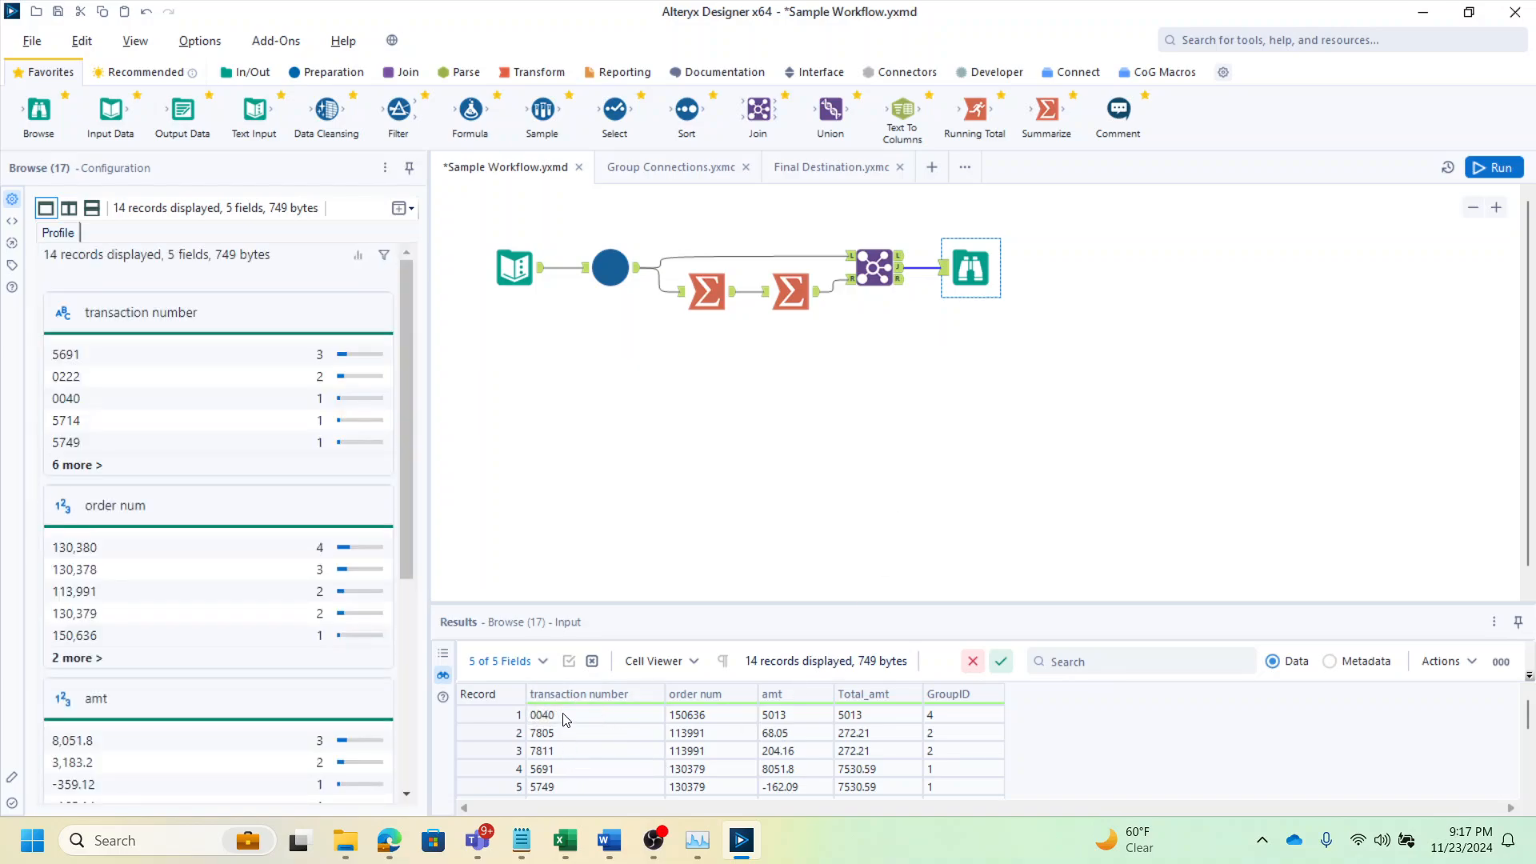
drag(565, 718, 706, 768)
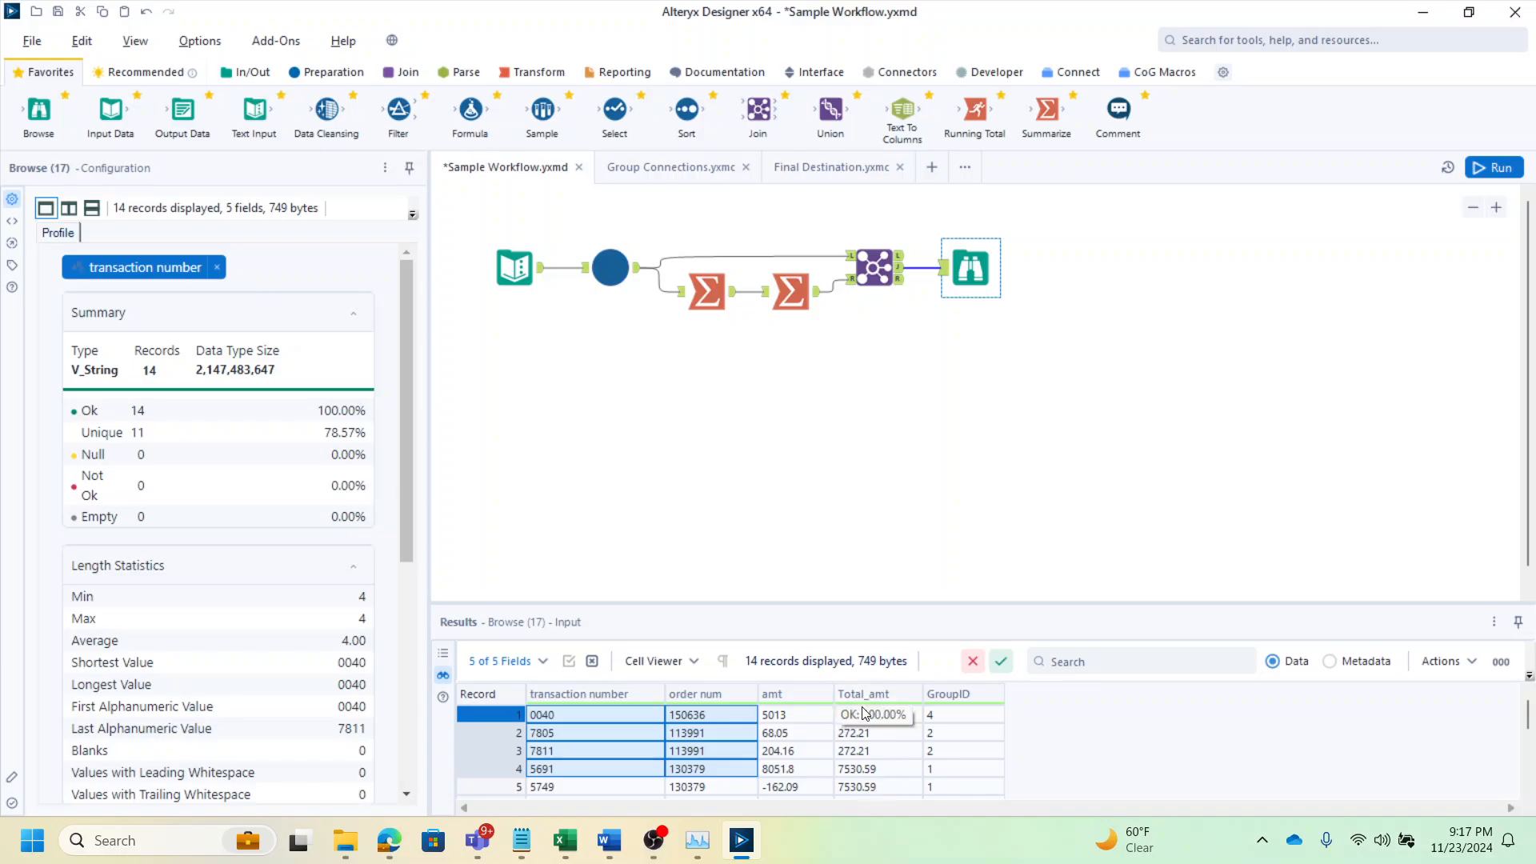
click(879, 790)
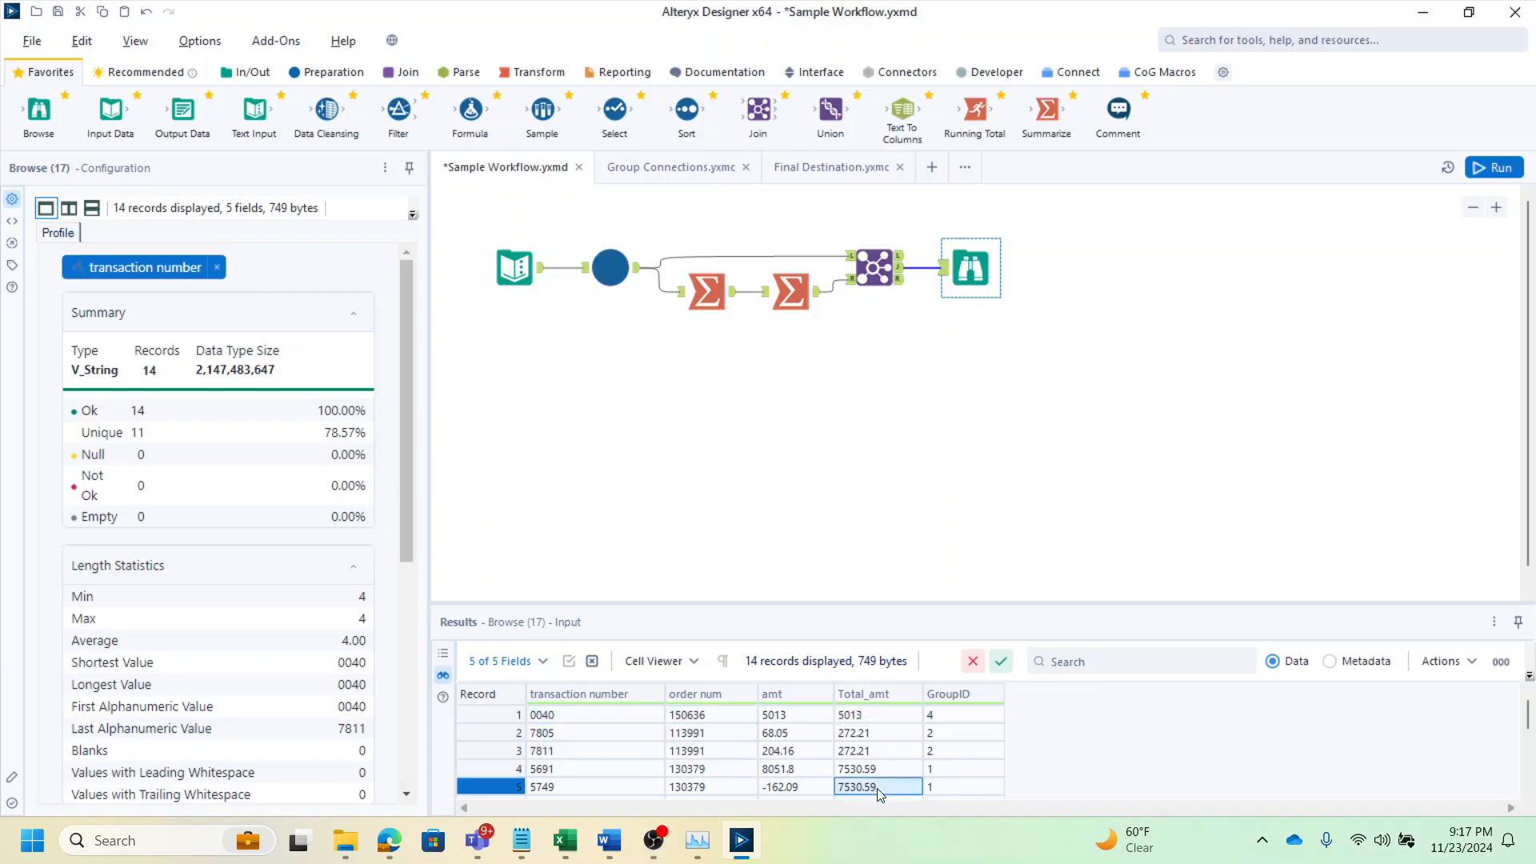
click(870, 702)
scroll(872, 748, down, 3)
scroll(880, 767, up, 1)
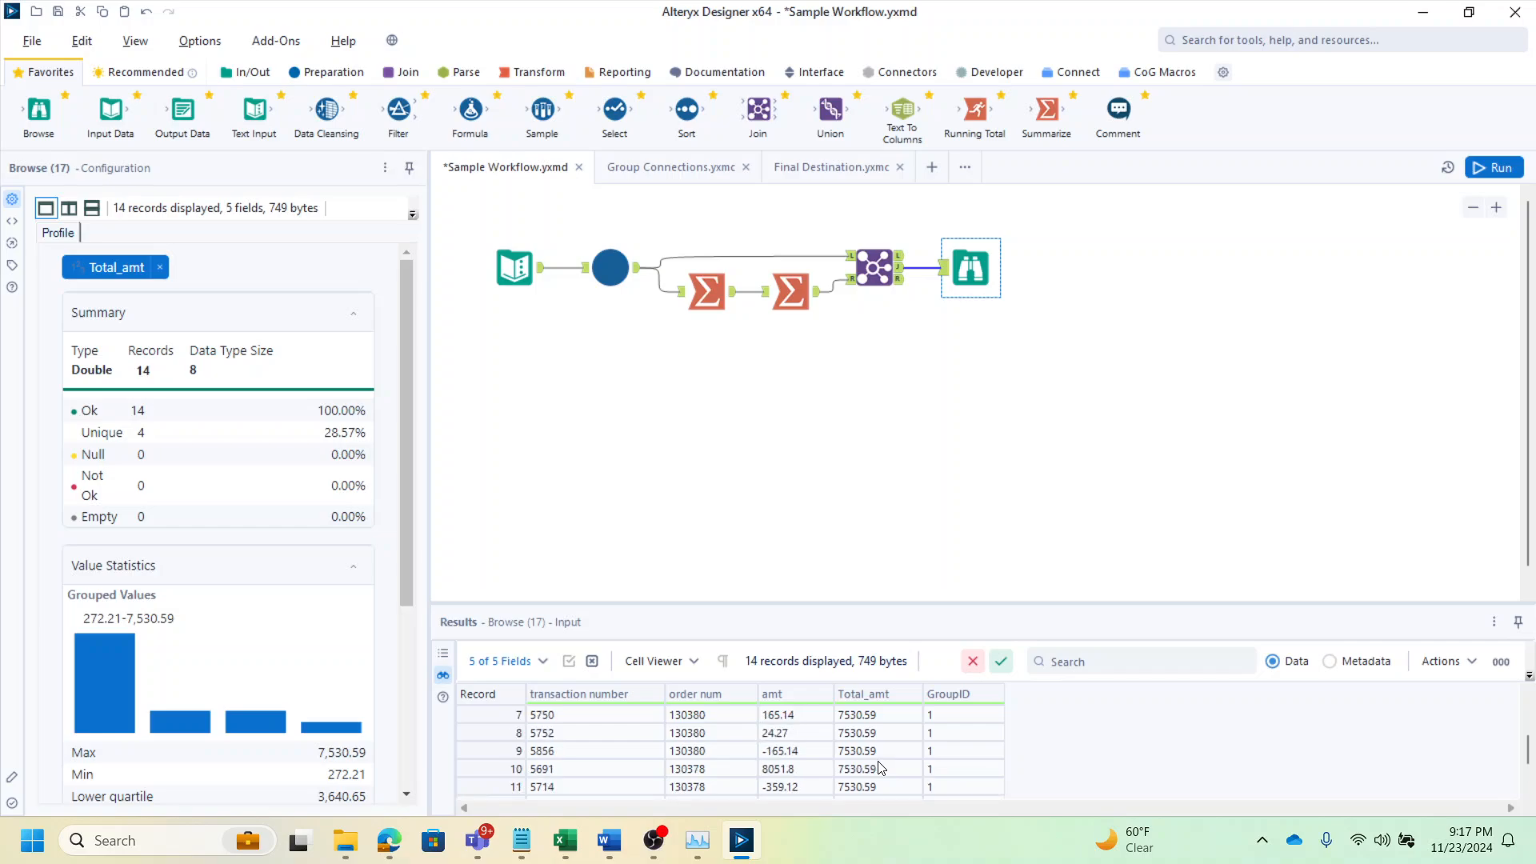
scroll(948, 736, down, 1)
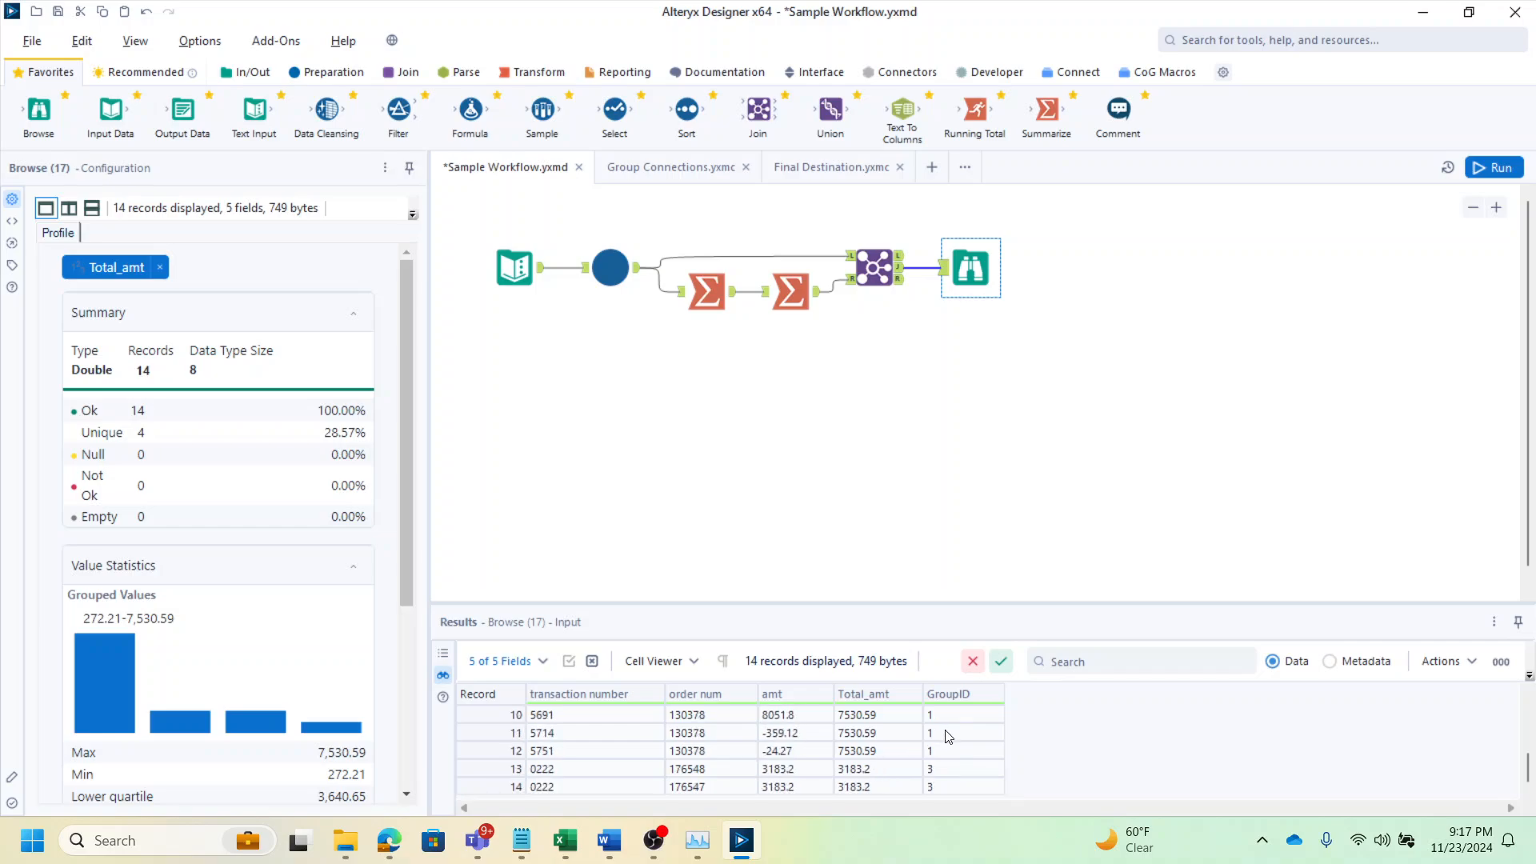